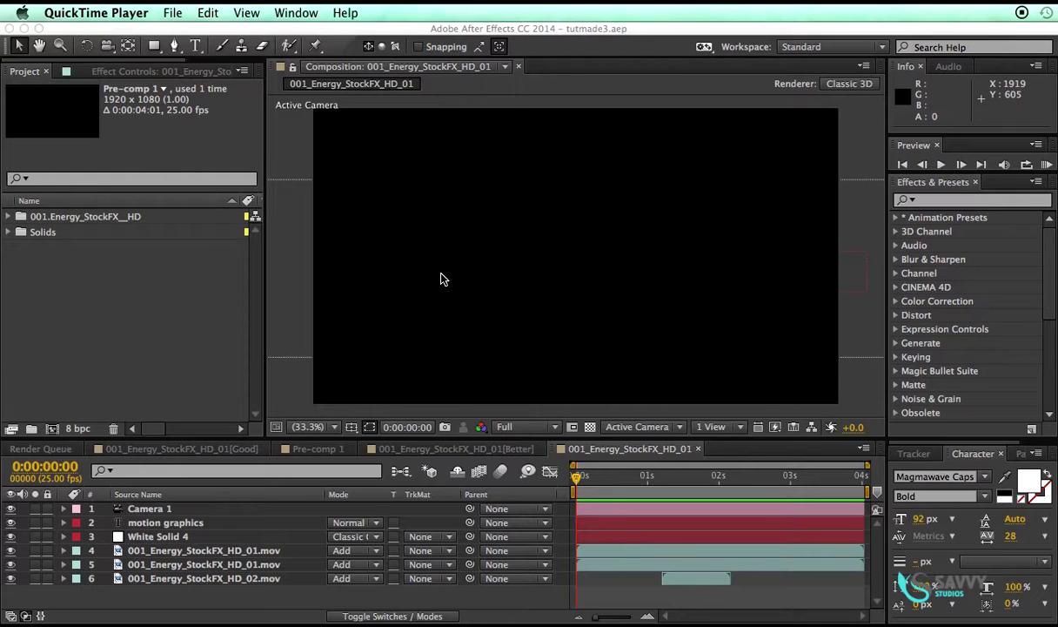
# - Switch from QuickTime Player to After Effects, showing the MOTION GRAPHICS composition
pyautogui.click(493, 280)
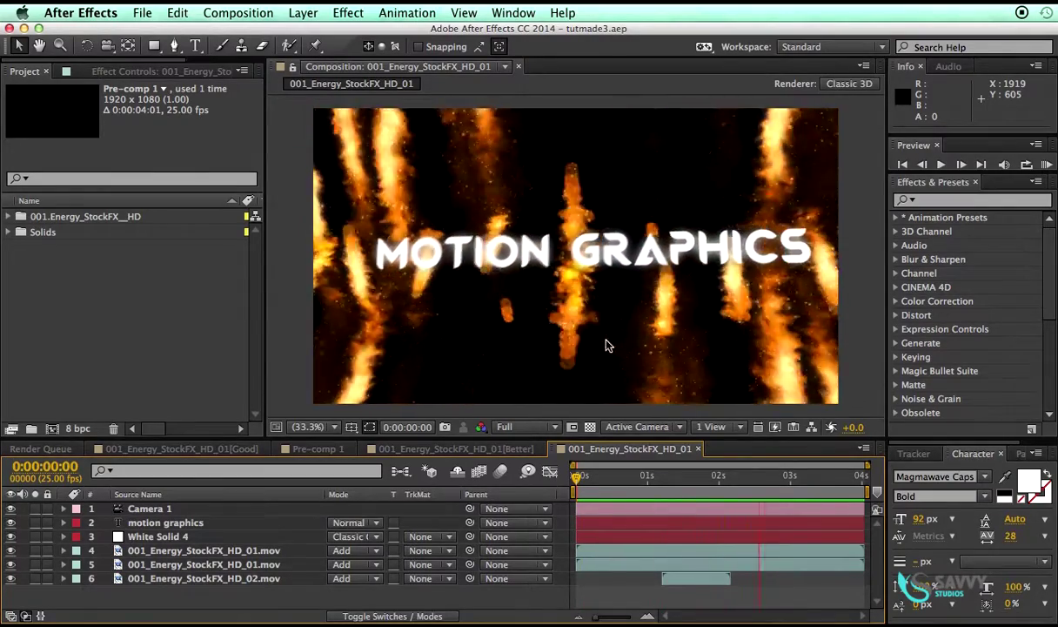
pyautogui.press('space')
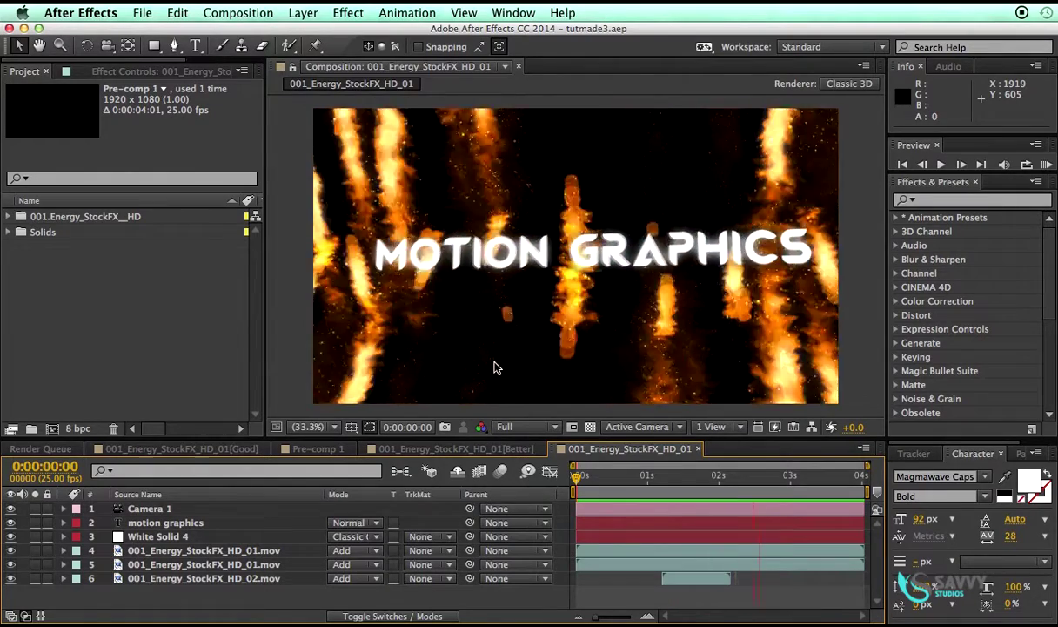
pyautogui.press('space')
# - Close the current project and import the 001.Energy_StockFX_HD folder into a fresh one
pyautogui.click(144, 13)
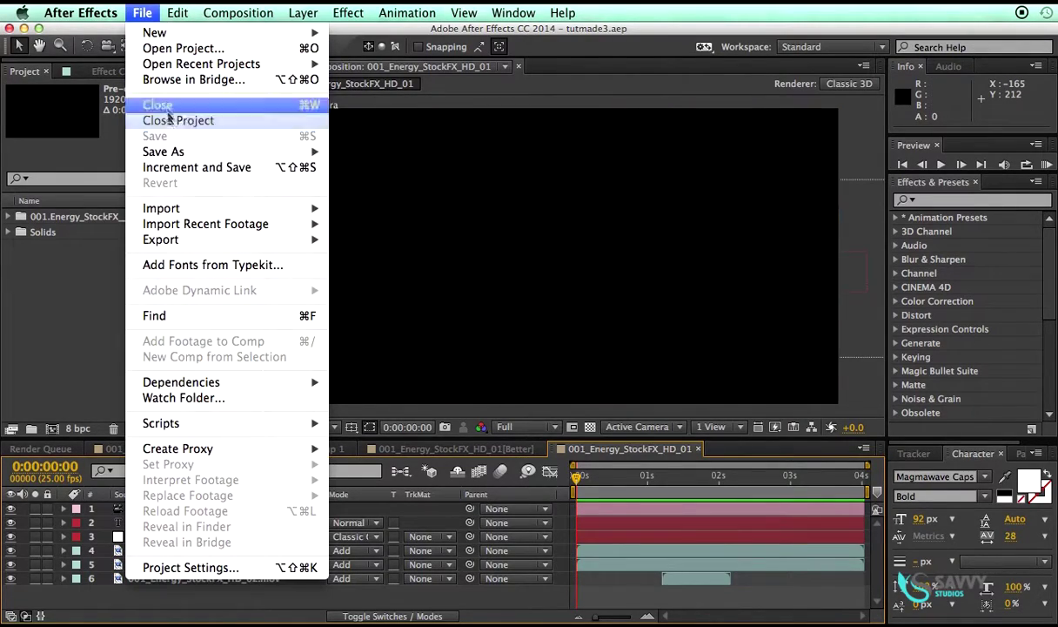
pyautogui.click(179, 121)
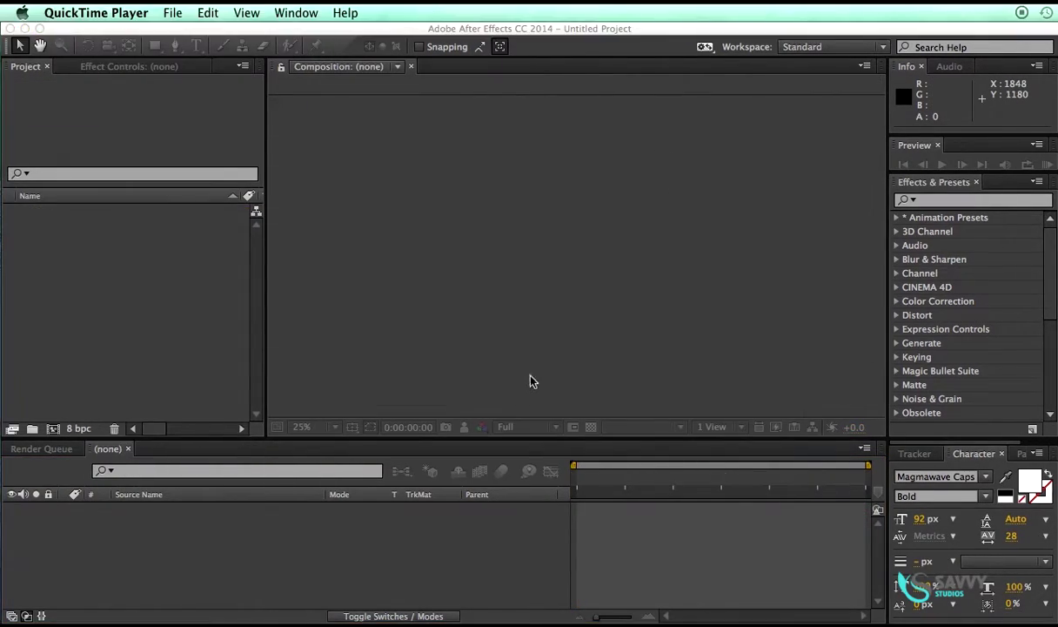
pyautogui.click(146, 286)
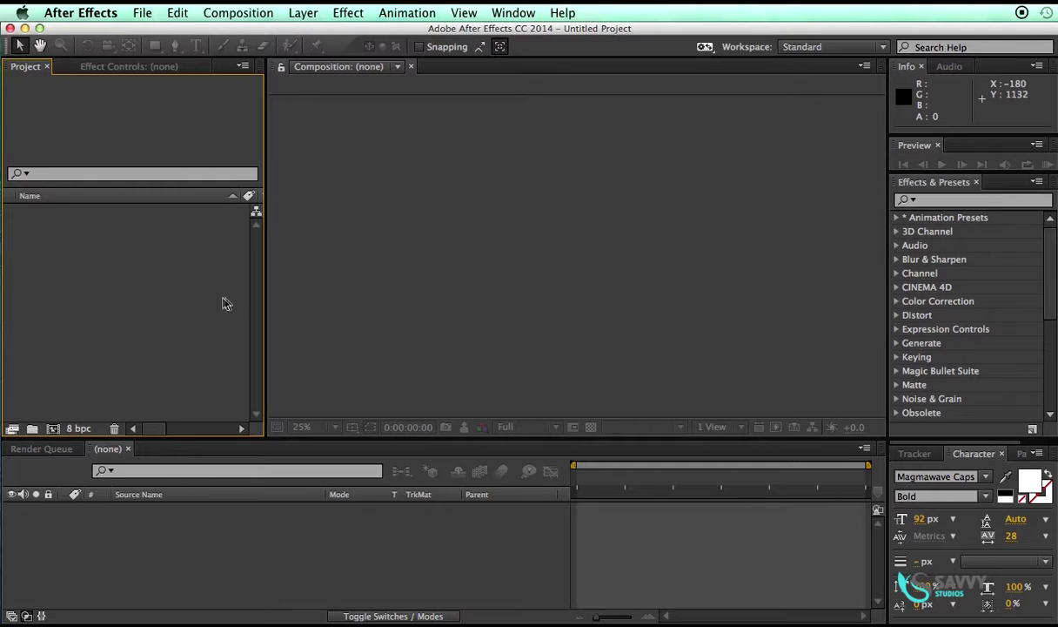
pyautogui.doubleClick(138, 282)
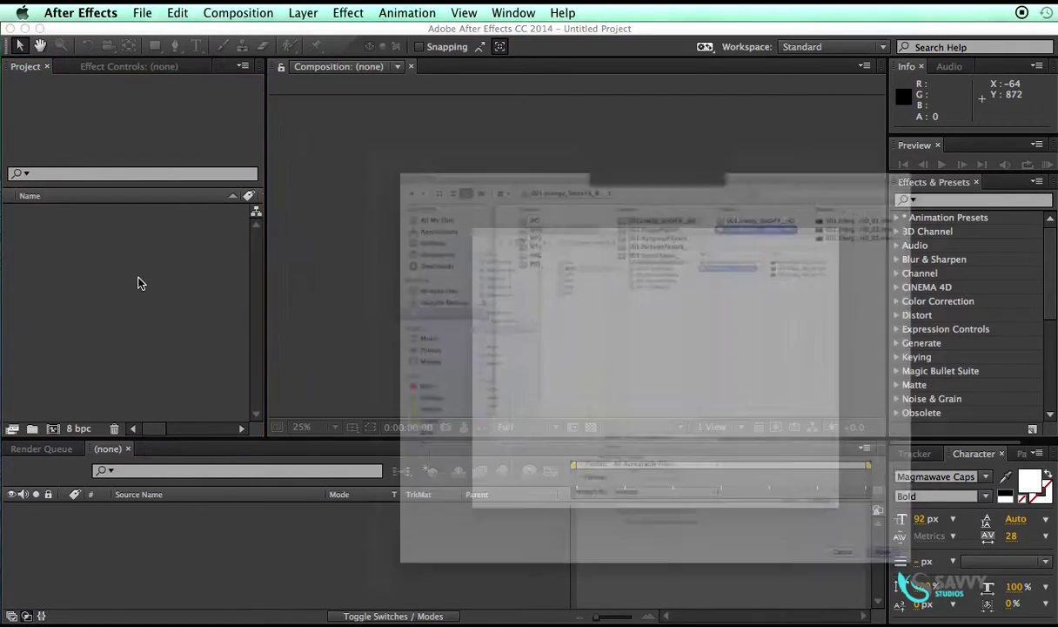
pyautogui.click(689, 118)
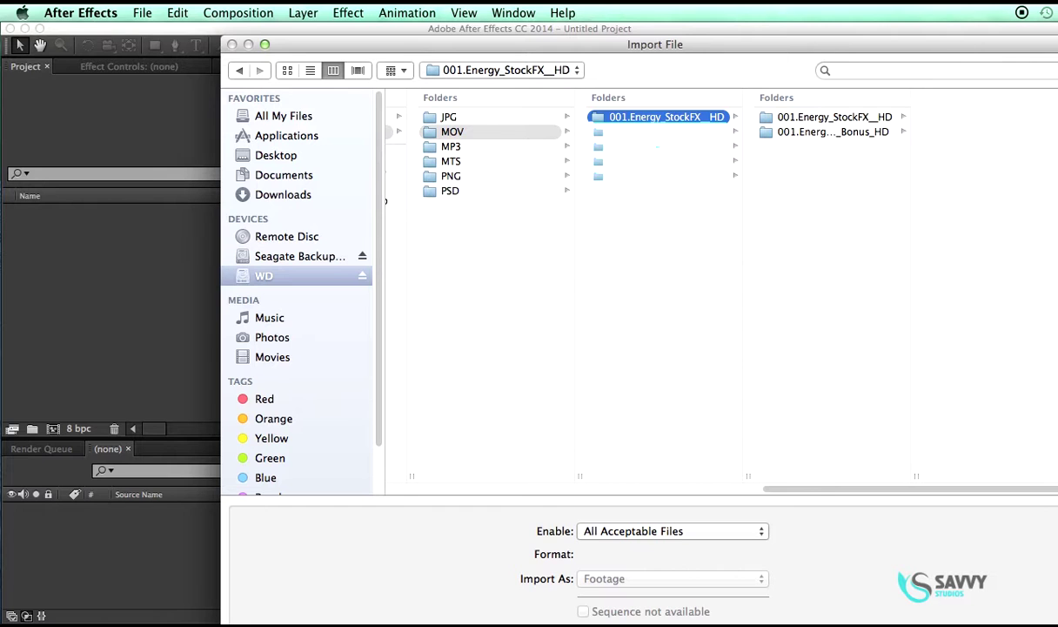
pyautogui.press('Return')
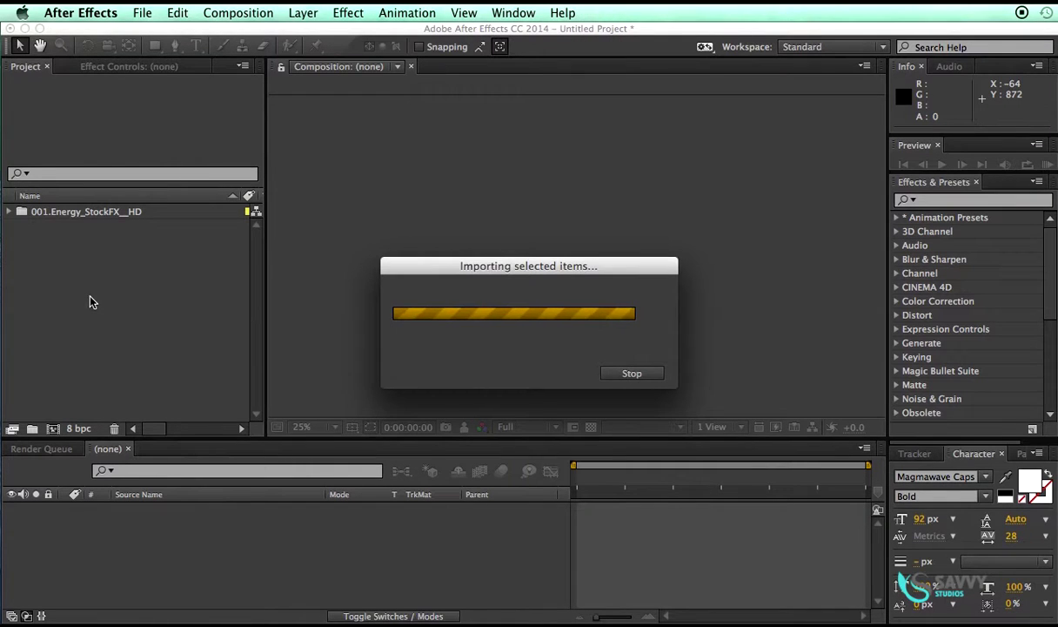
# - Expand the imported subfolders and select the 001_Energy_StockFX_HD_01.mov clip
pyautogui.click(8, 213)
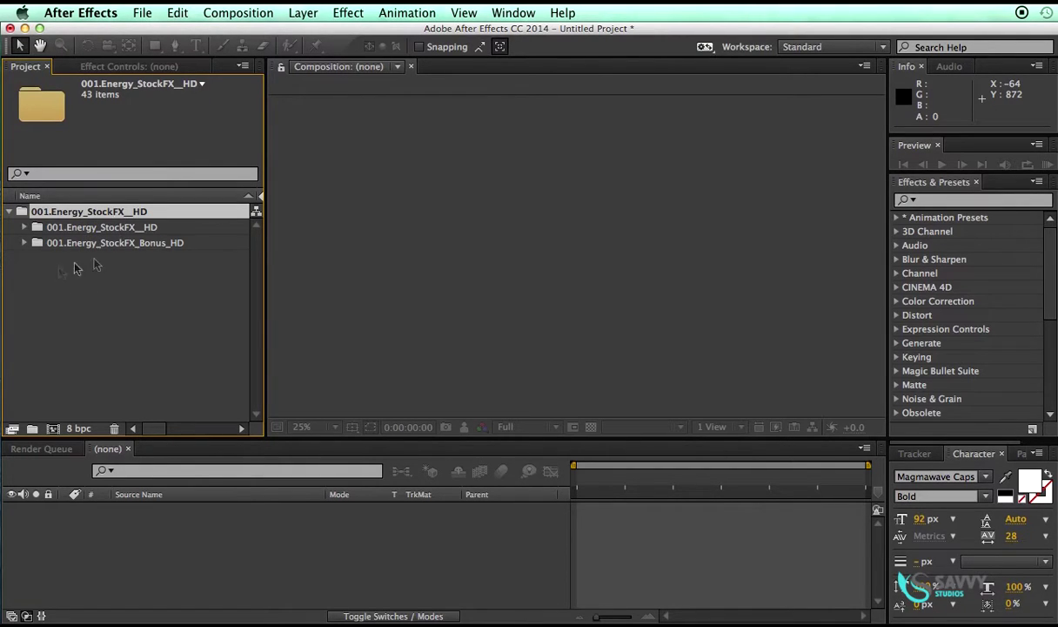
pyautogui.click(159, 244)
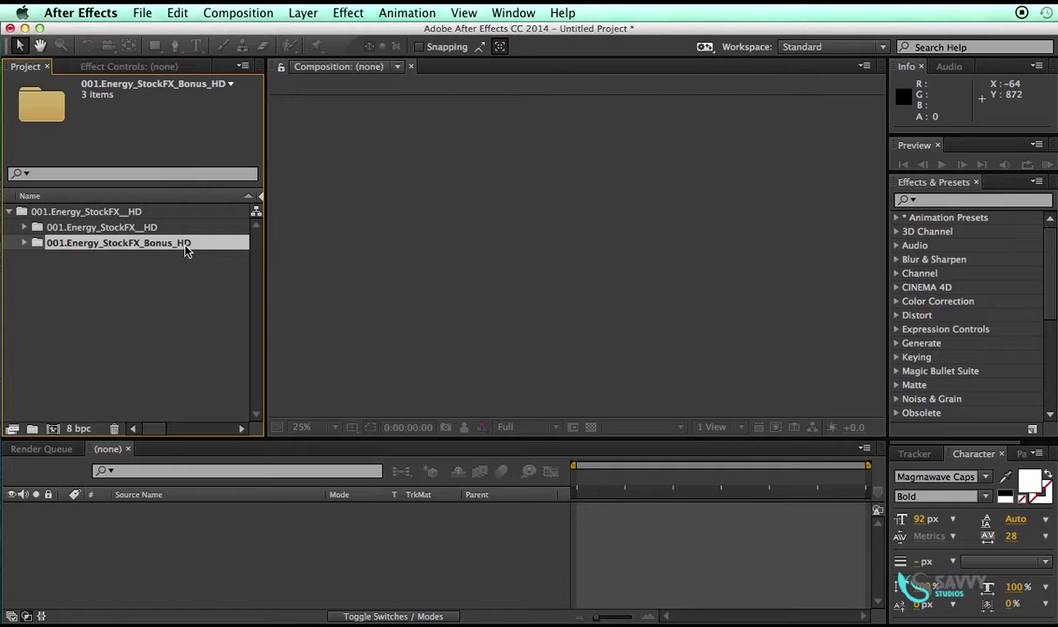
pyautogui.click(24, 227)
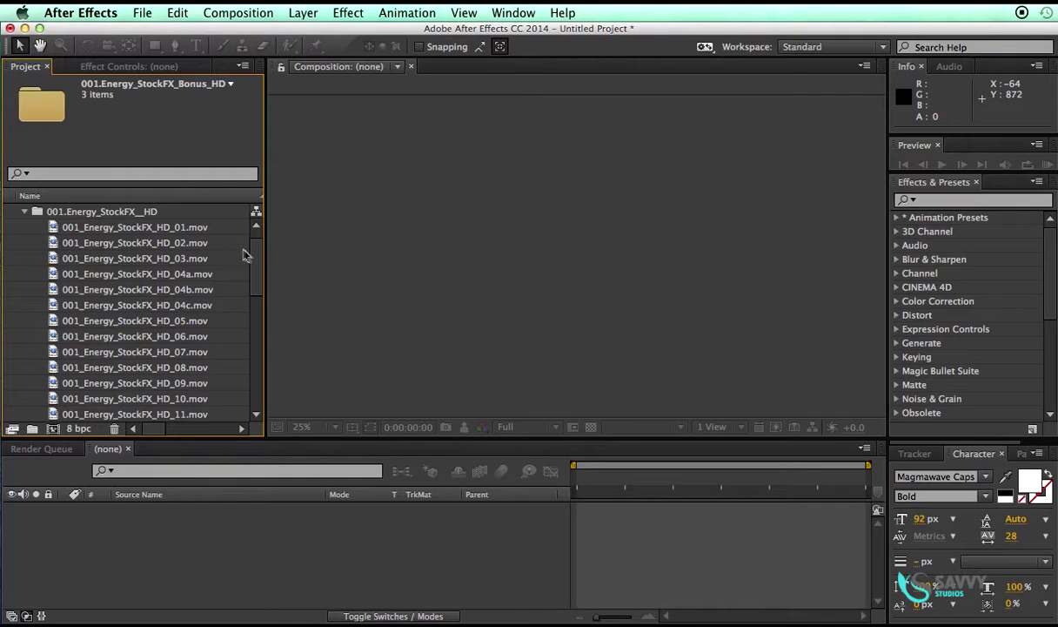
pyautogui.moveTo(253, 272); pyautogui.dragTo(253, 243)
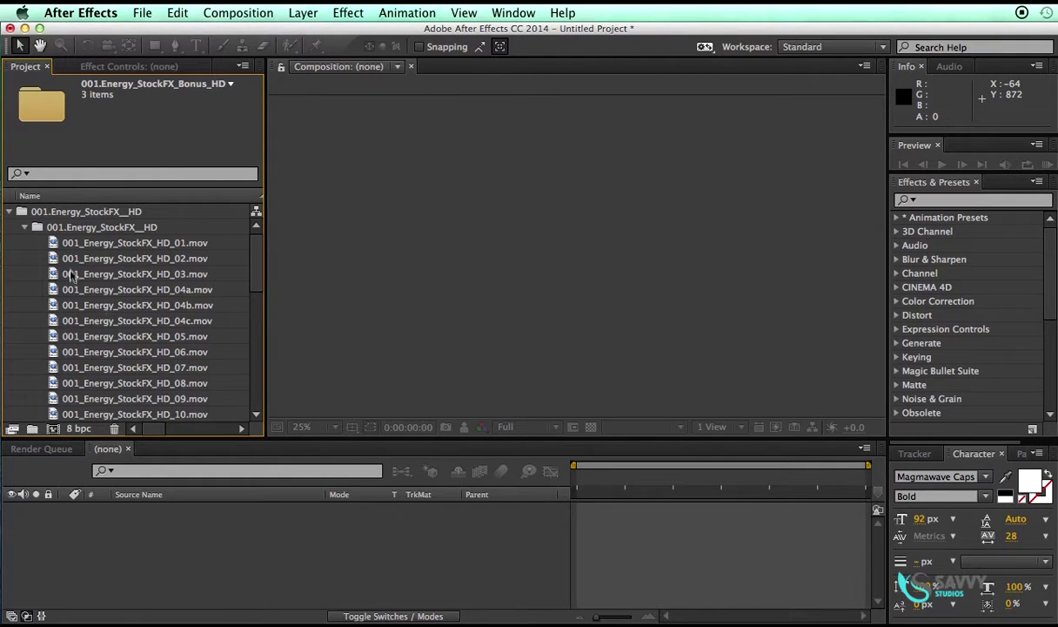
pyautogui.click(144, 244)
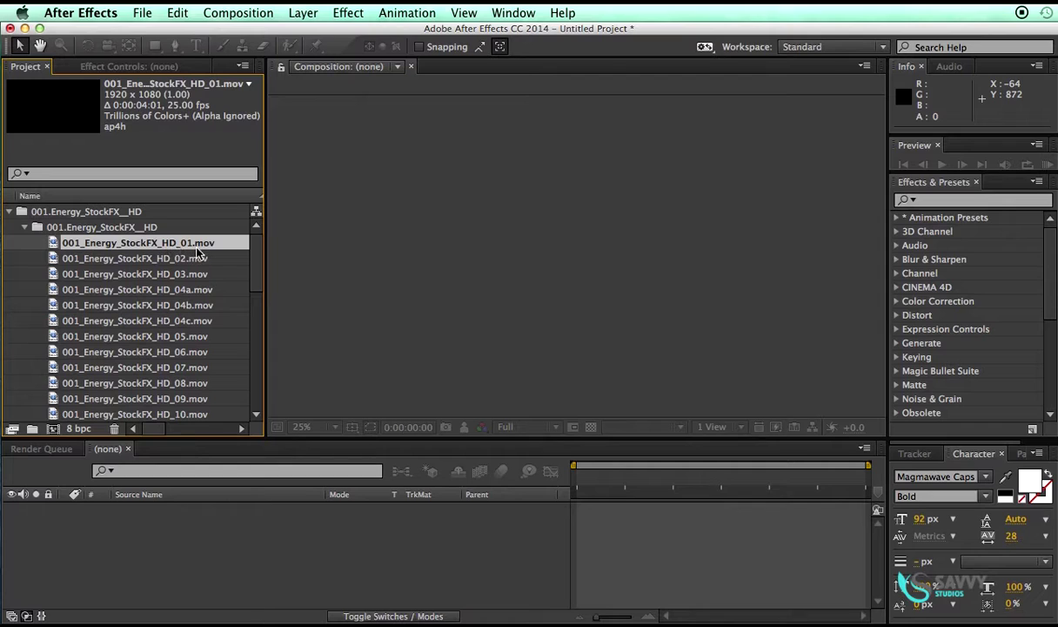
# - Create a 001_Energy_StockFX_HD_01 composition from the clip and move to a frame with visible streams
pyautogui.moveTo(183, 247); pyautogui.dragTo(247, 535)
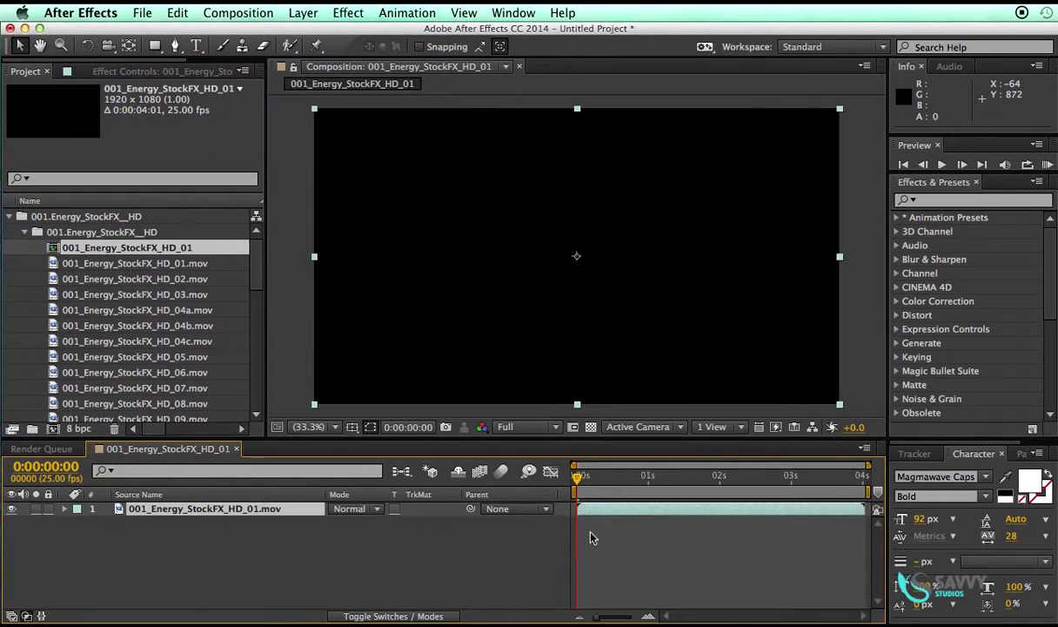
pyautogui.moveTo(609, 477); pyautogui.dragTo(656, 498)
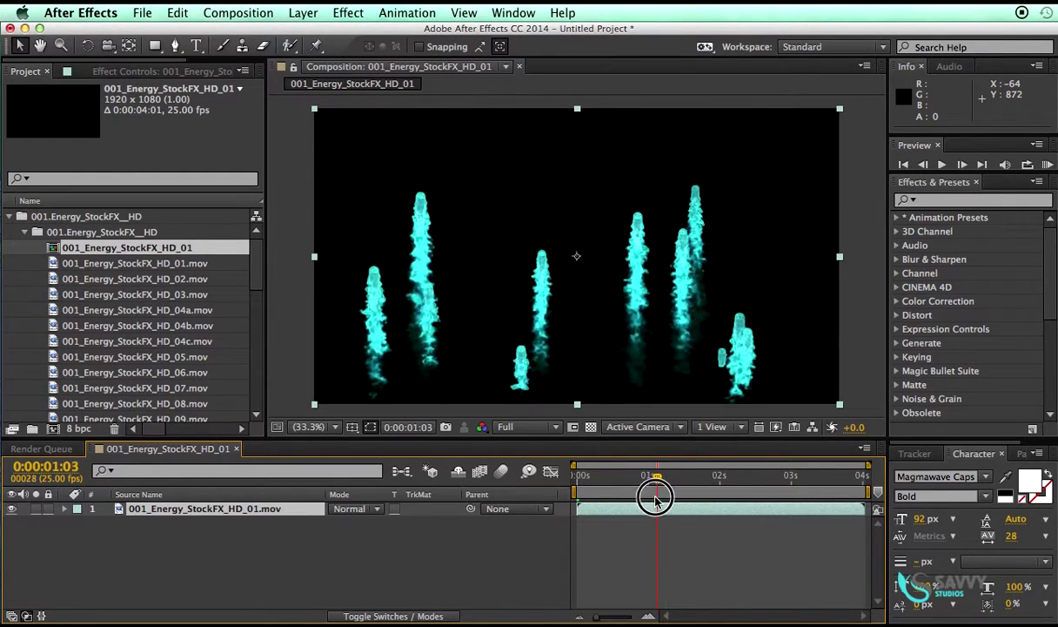
pyautogui.click(153, 72)
# - Apply Hue/Saturation with Colorize on, Saturation 100 and Hue 23° for orange flames
pyautogui.click(350, 10)
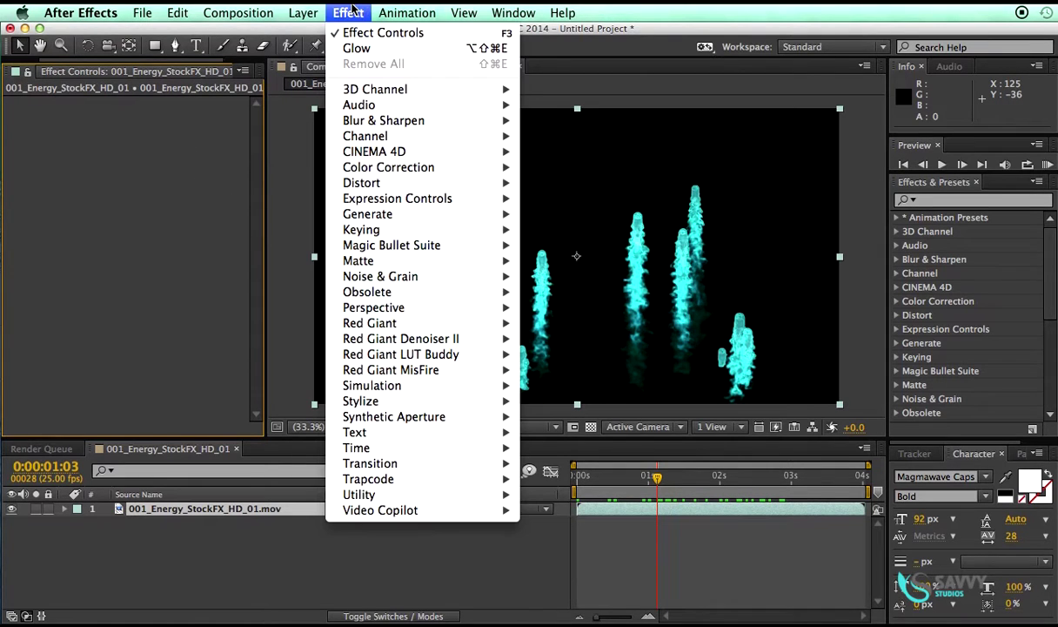
pyautogui.moveTo(392, 167)
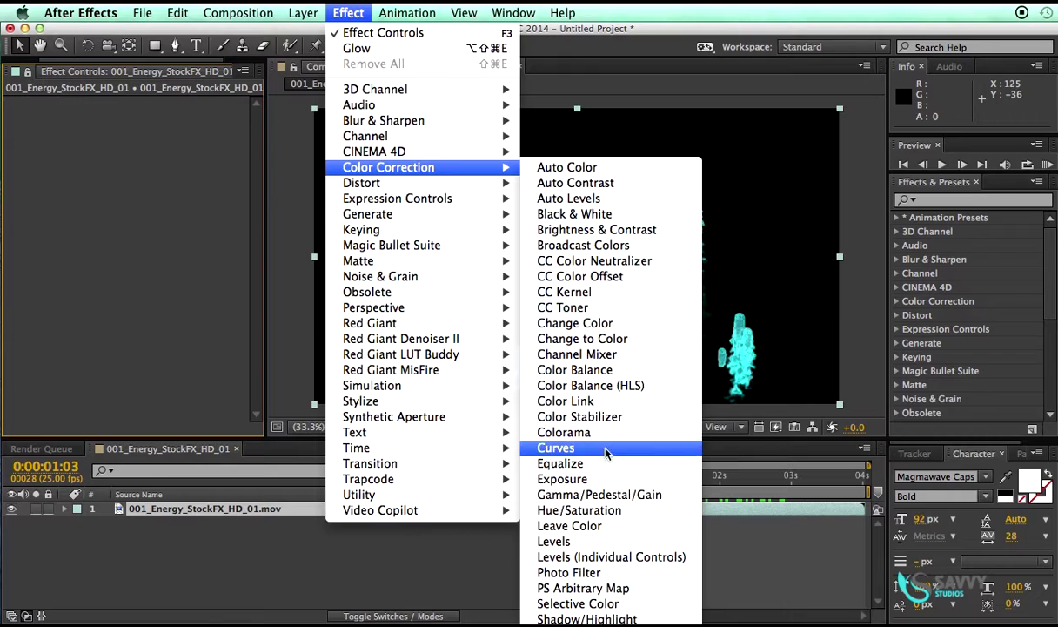
pyautogui.click(612, 512)
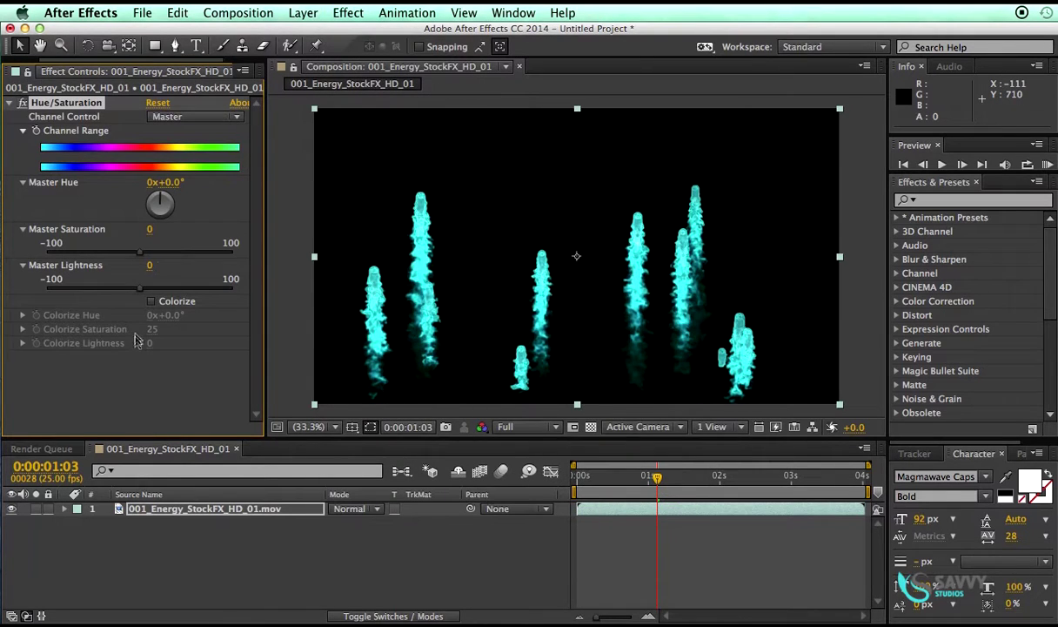
pyautogui.click(152, 301)
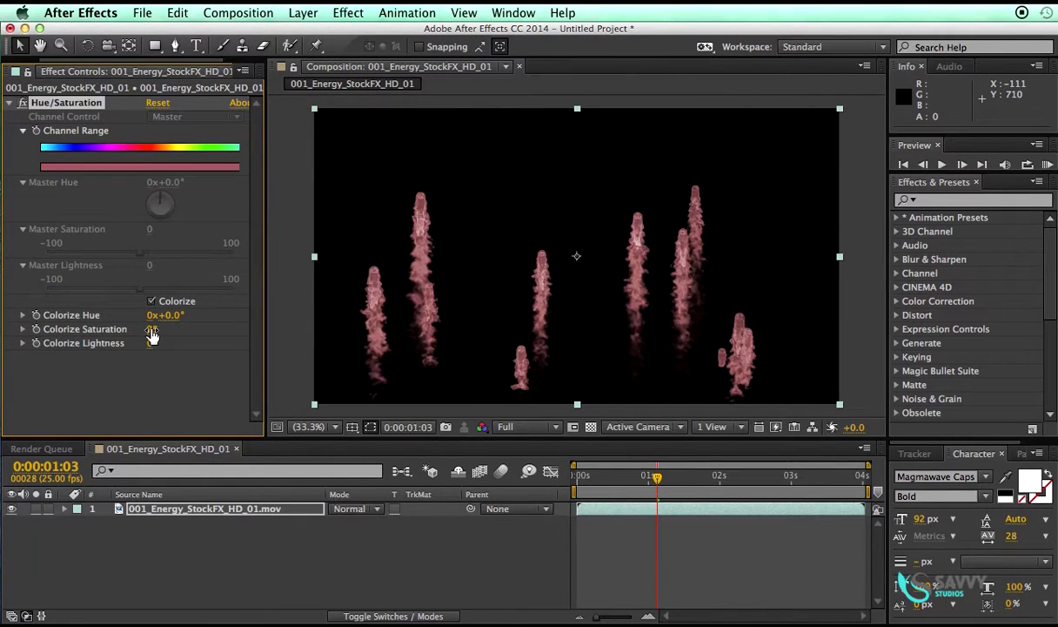
pyautogui.moveTo(152, 335); pyautogui.dragTo(248, 335)
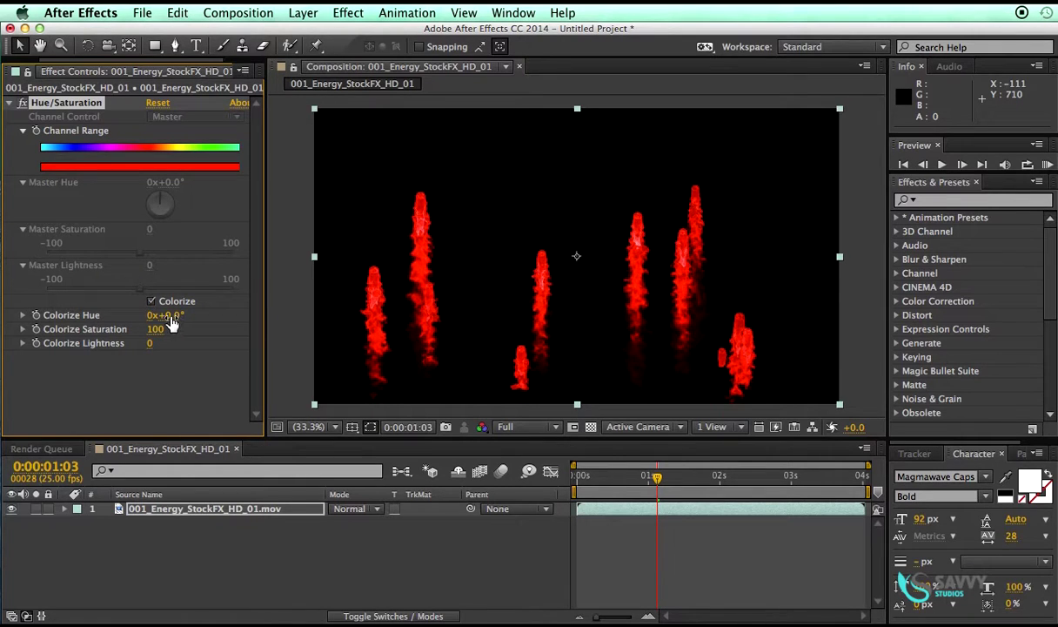
pyautogui.moveTo(172, 322); pyautogui.dragTo(195, 324)
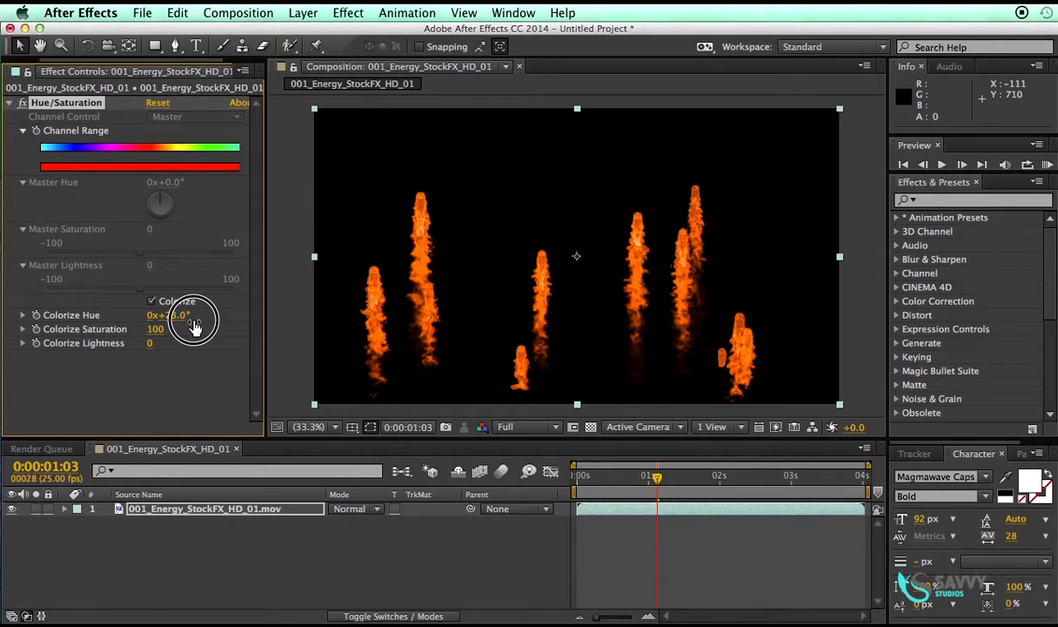
pyautogui.moveTo(195, 324); pyautogui.dragTo(196, 326)
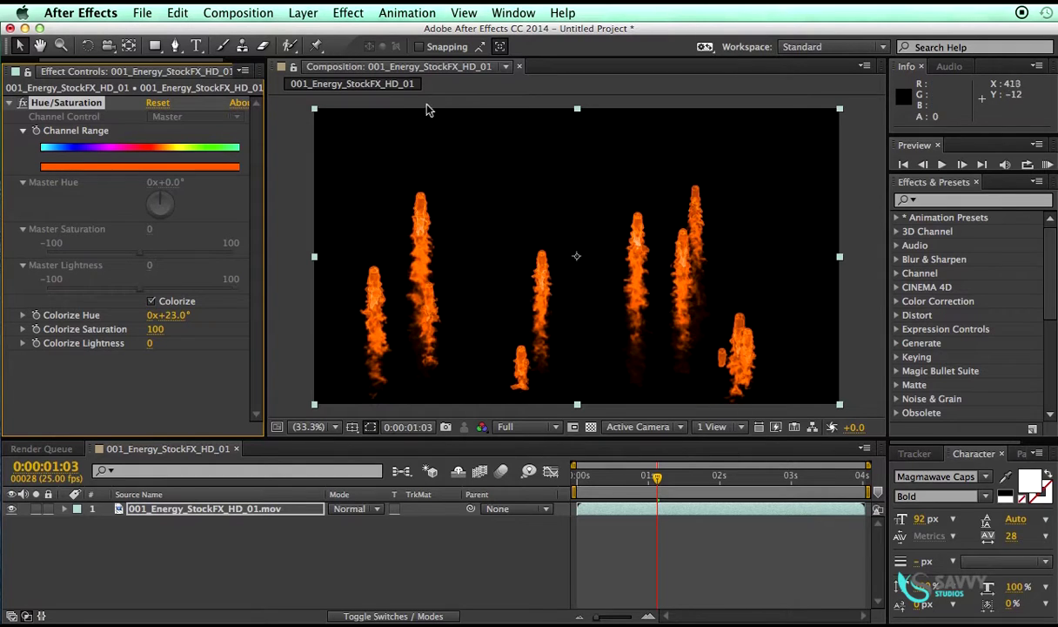
# - Add a Glow with radius 57, A & B Colors and threshold 52.9%
pyautogui.click(347, 13)
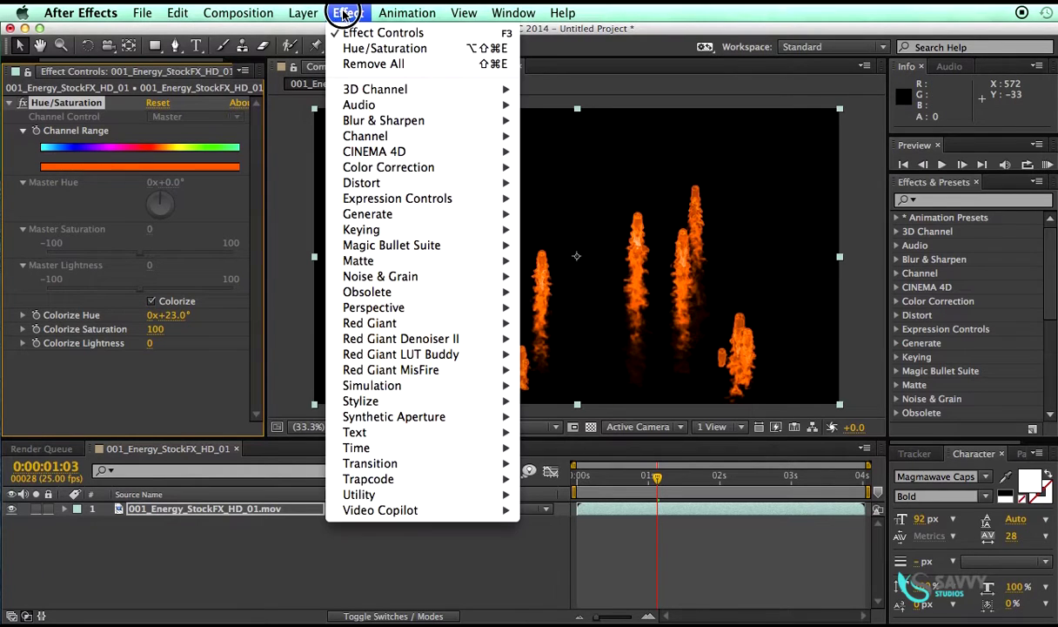
pyautogui.moveTo(434, 404)
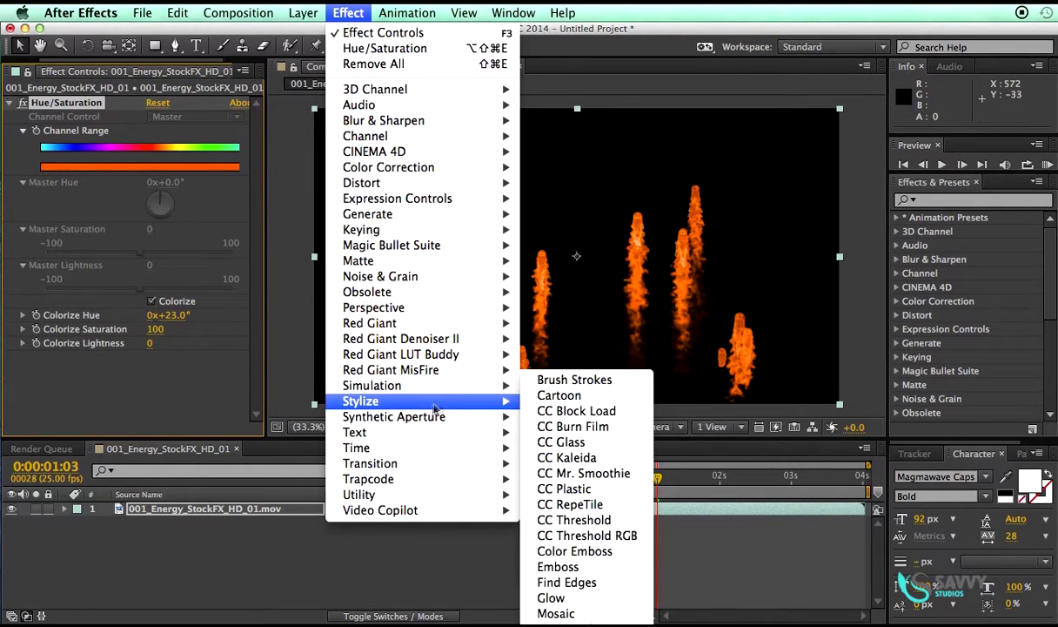
pyautogui.click(557, 598)
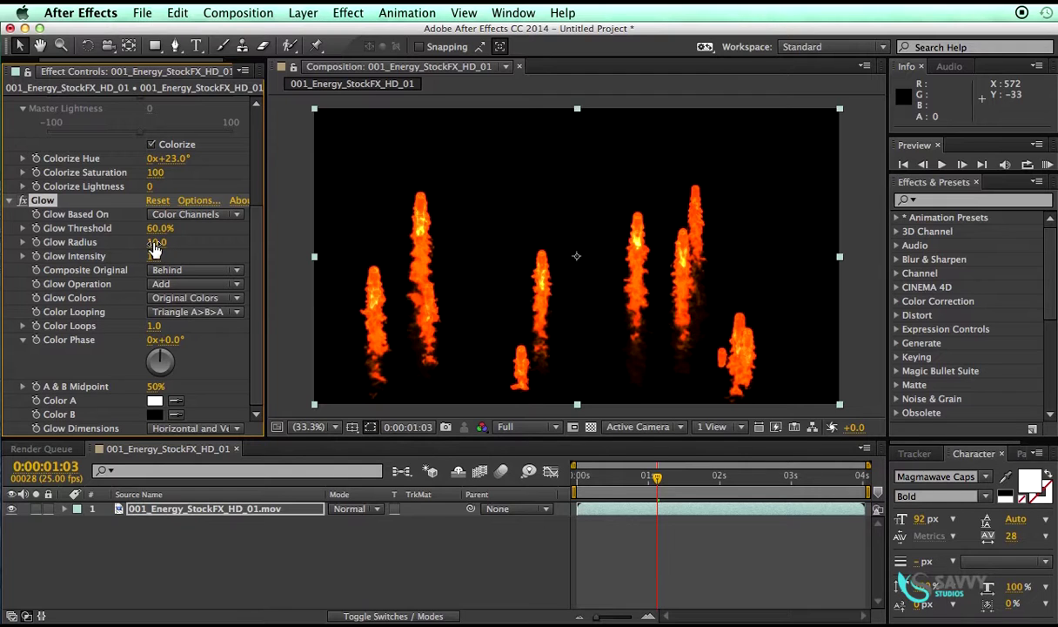
pyautogui.moveTo(155, 250); pyautogui.dragTo(195, 250)
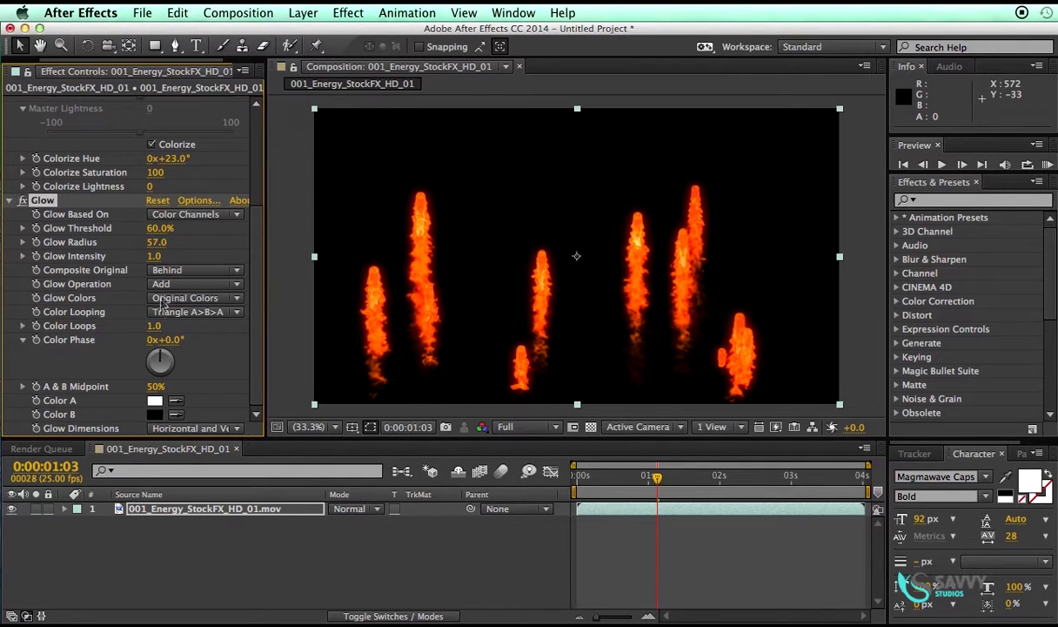
pyautogui.click(186, 301)
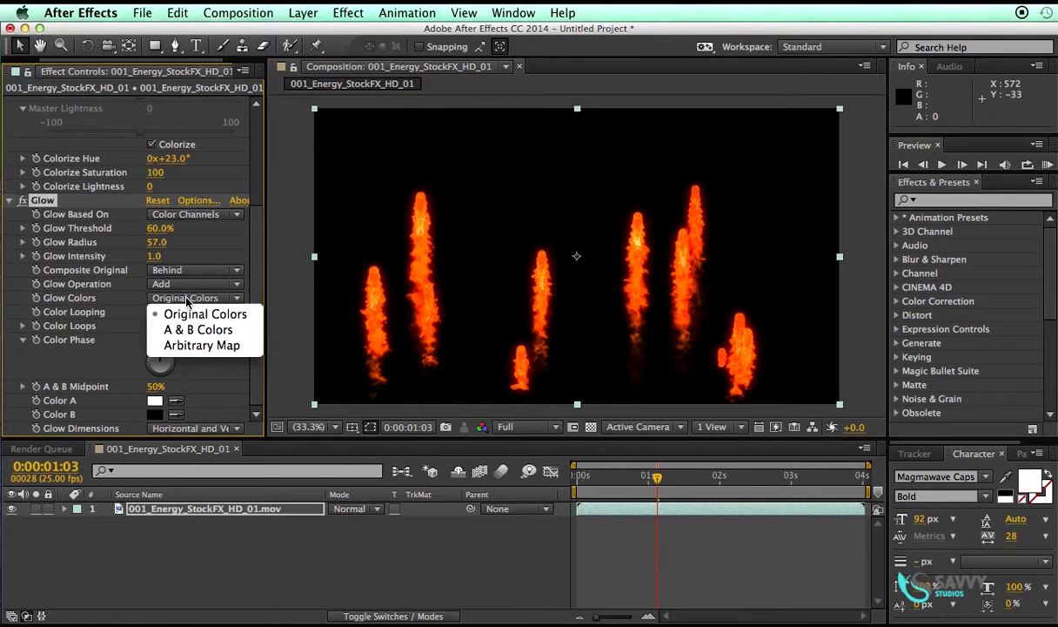
pyautogui.click(196, 329)
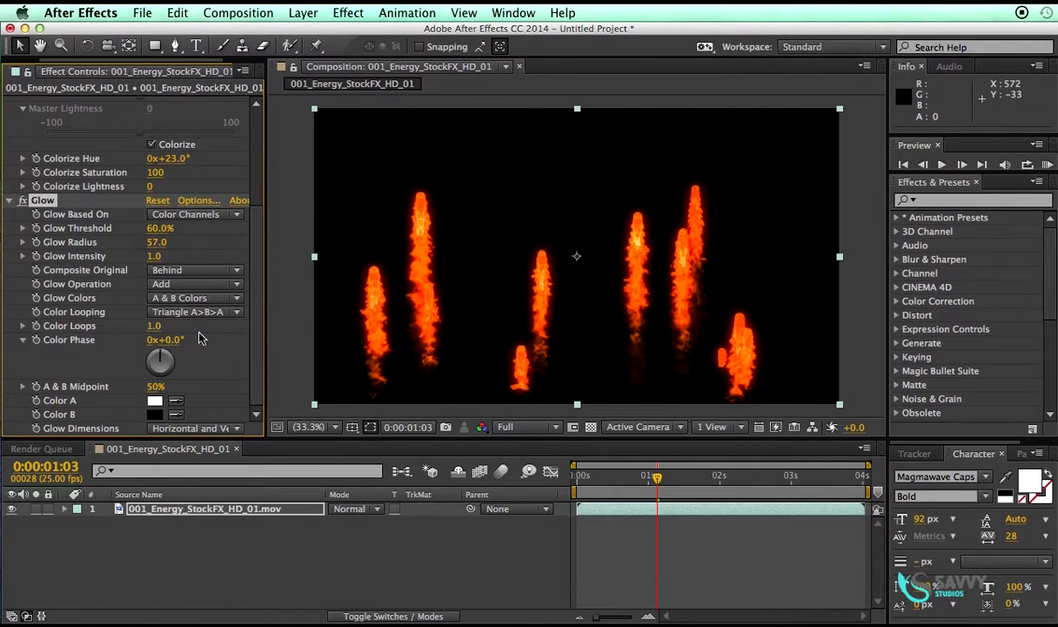
pyautogui.moveTo(159, 230); pyautogui.dragTo(143, 242)
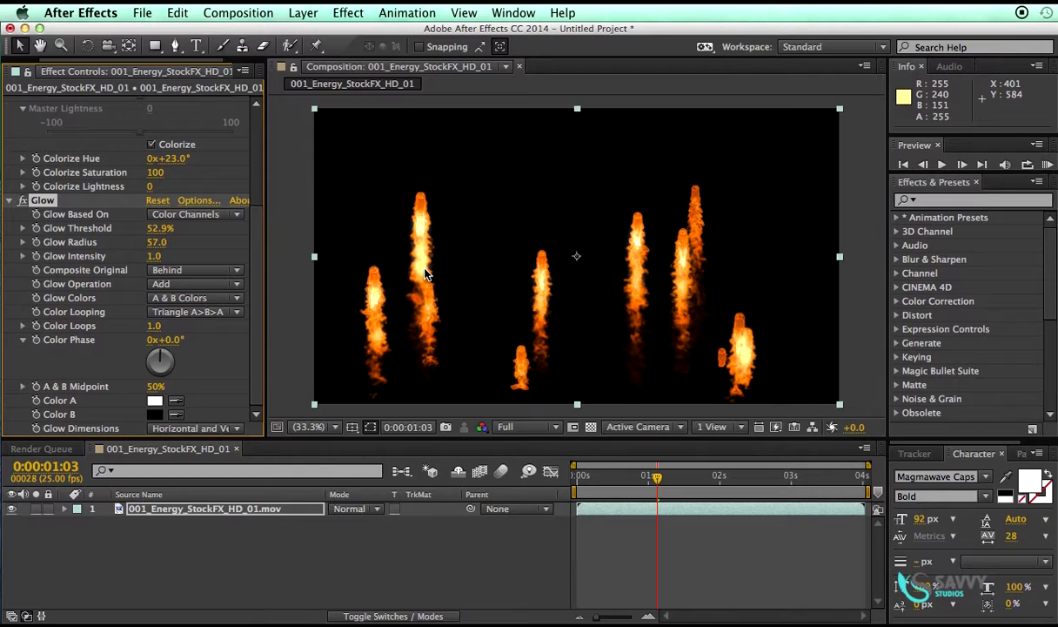
# - Zoom the viewer out to 25% and preview the brighter flames from 1:03 to 1:22
pyautogui.press('/')
pyautogui.press(',')
pyautogui.press(',')
pyautogui.press(',')
pyautogui.press(',')
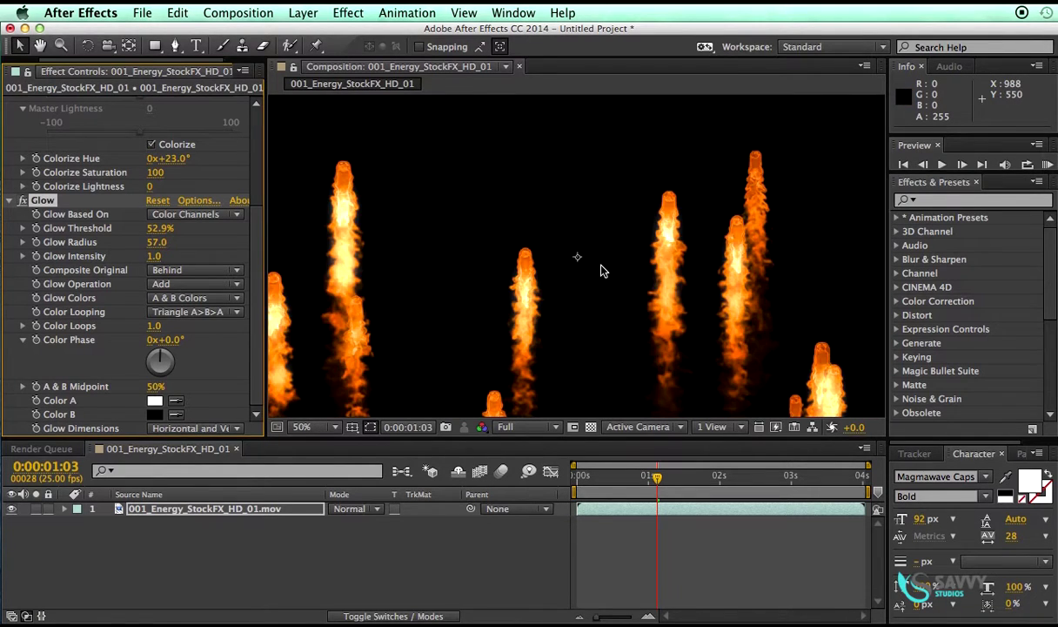
pyautogui.click(607, 477)
pyautogui.moveTo(607, 478); pyautogui.dragTo(673, 478)
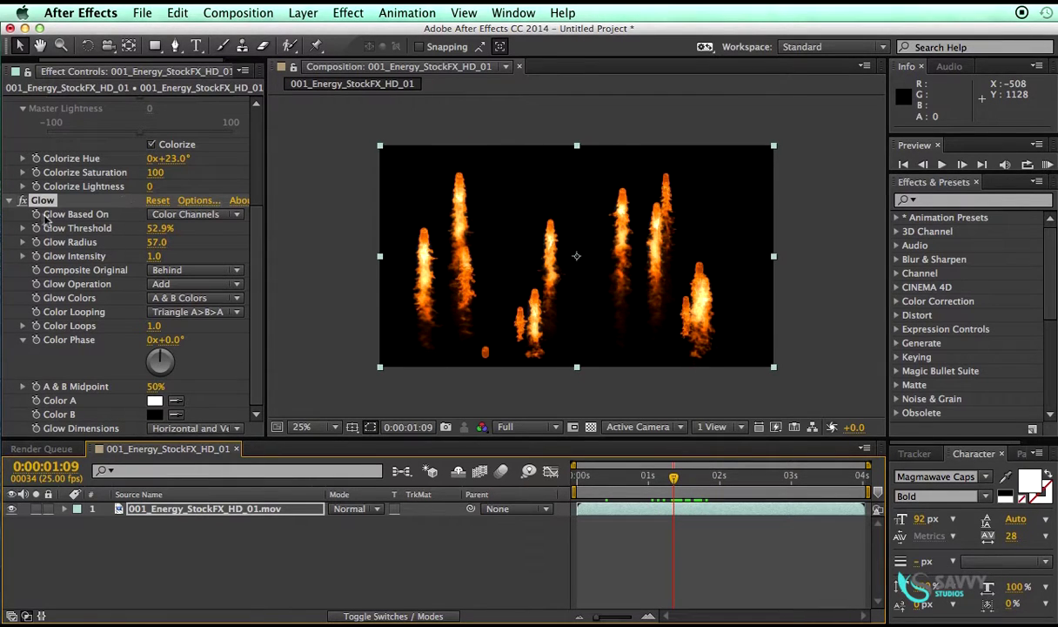
pyautogui.click(193, 511)
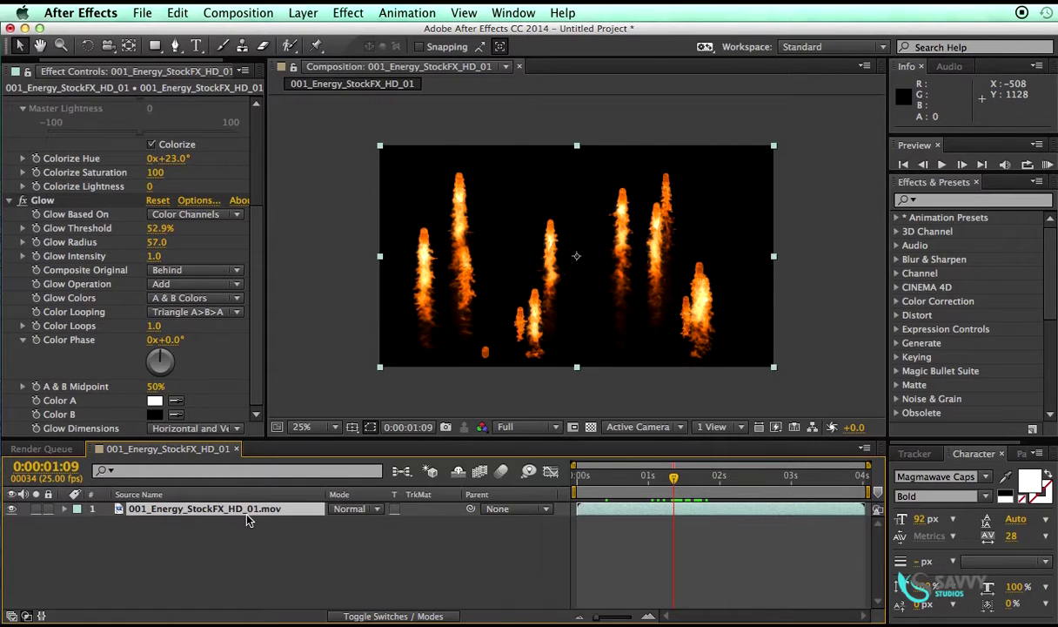
# - Duplicate the fire layer with Cmd+D and rotate the copy to 180°
pyautogui.press('super+d')
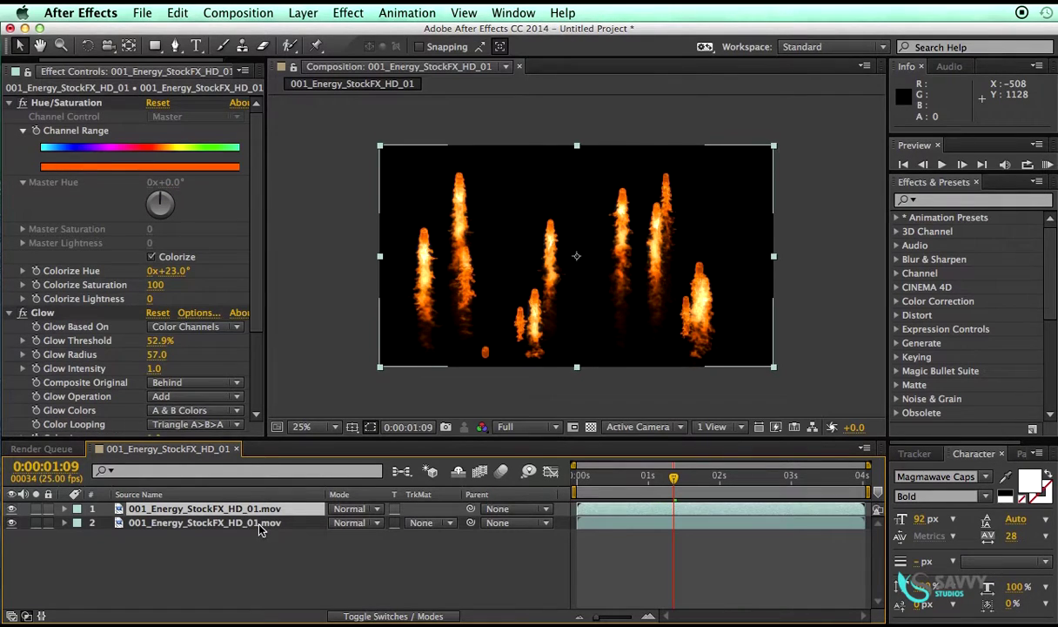
pyautogui.click(259, 526)
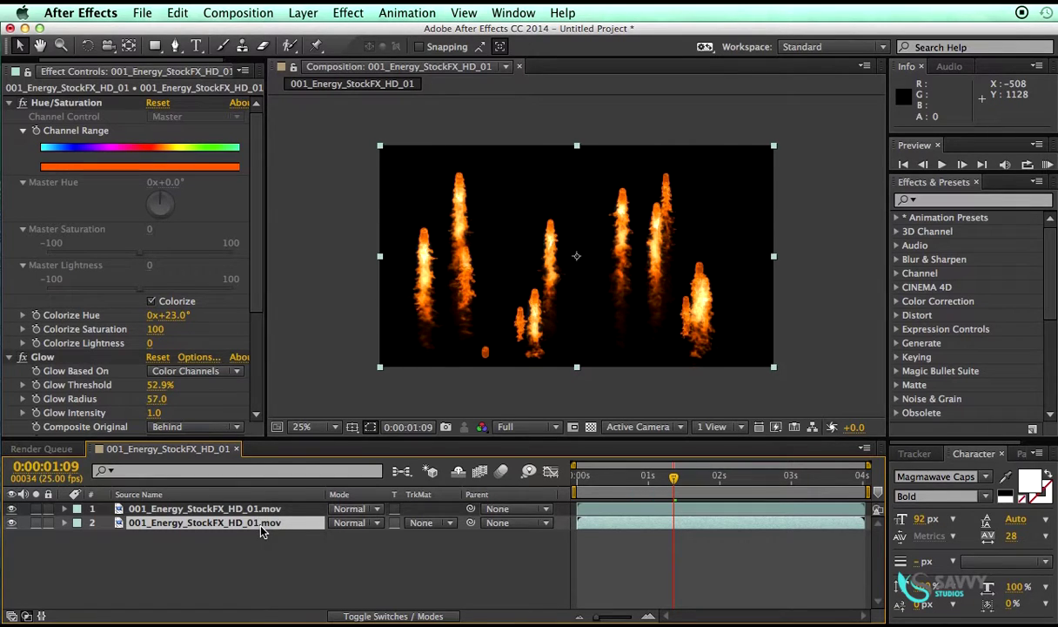
pyautogui.press('r')
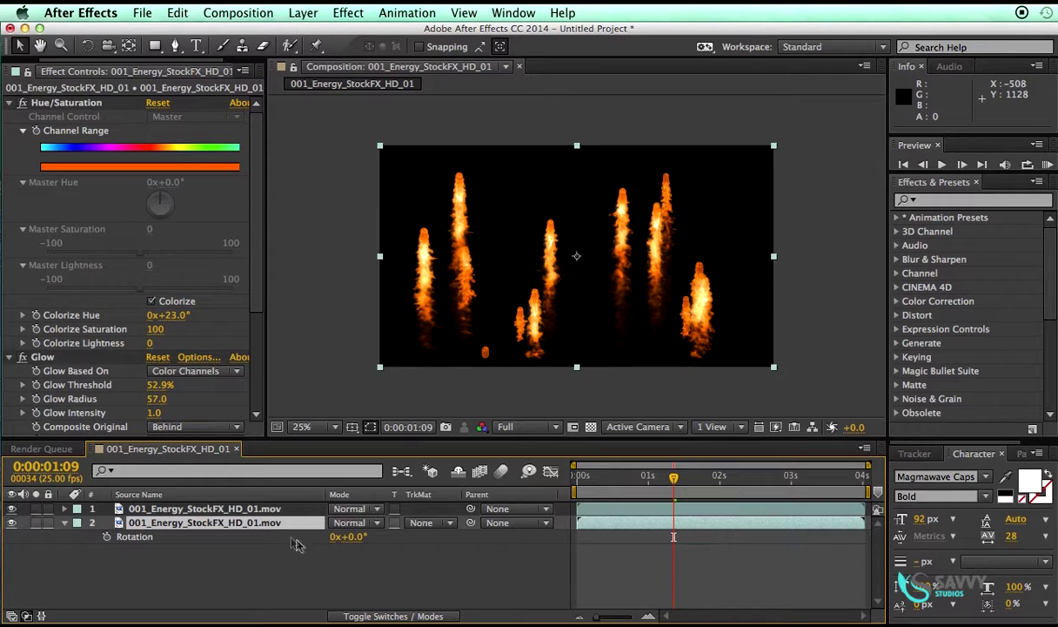
pyautogui.click(355, 537)
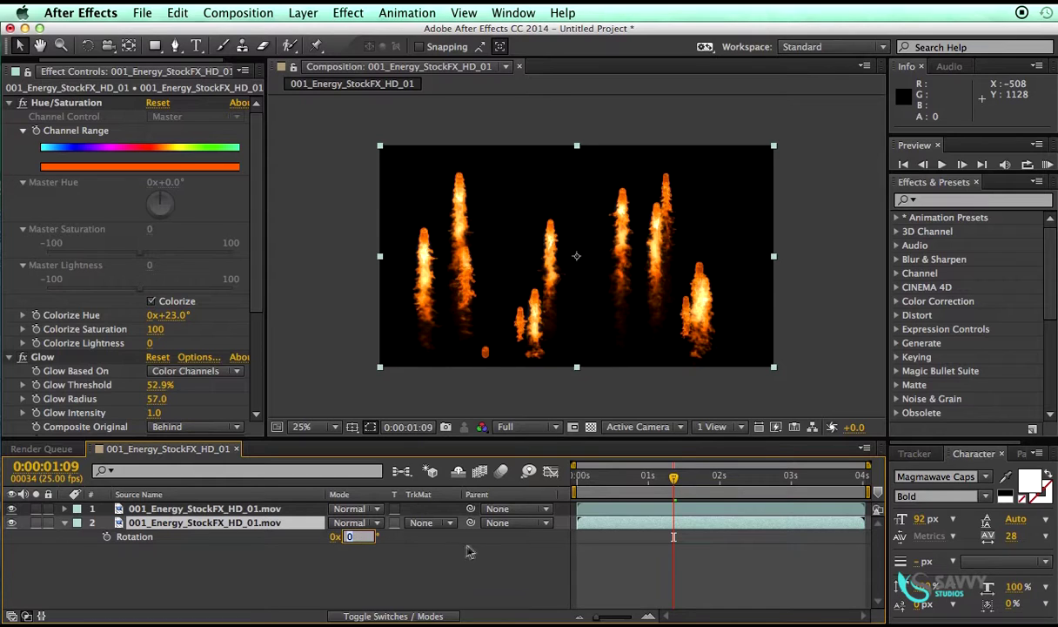
pyautogui.write('180')
pyautogui.press('Return')
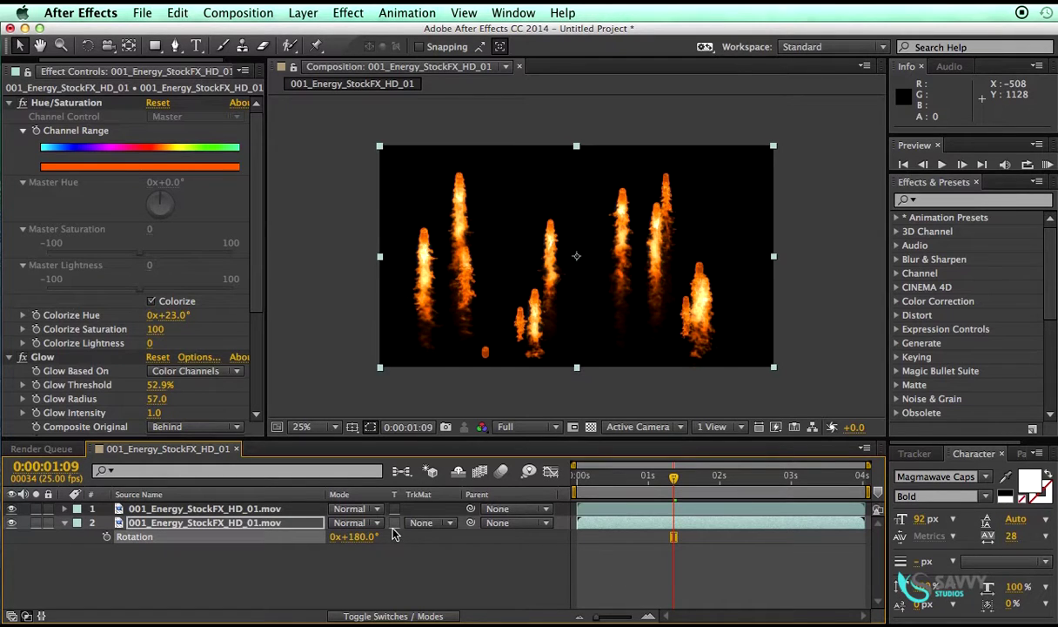
pyautogui.click(129, 546)
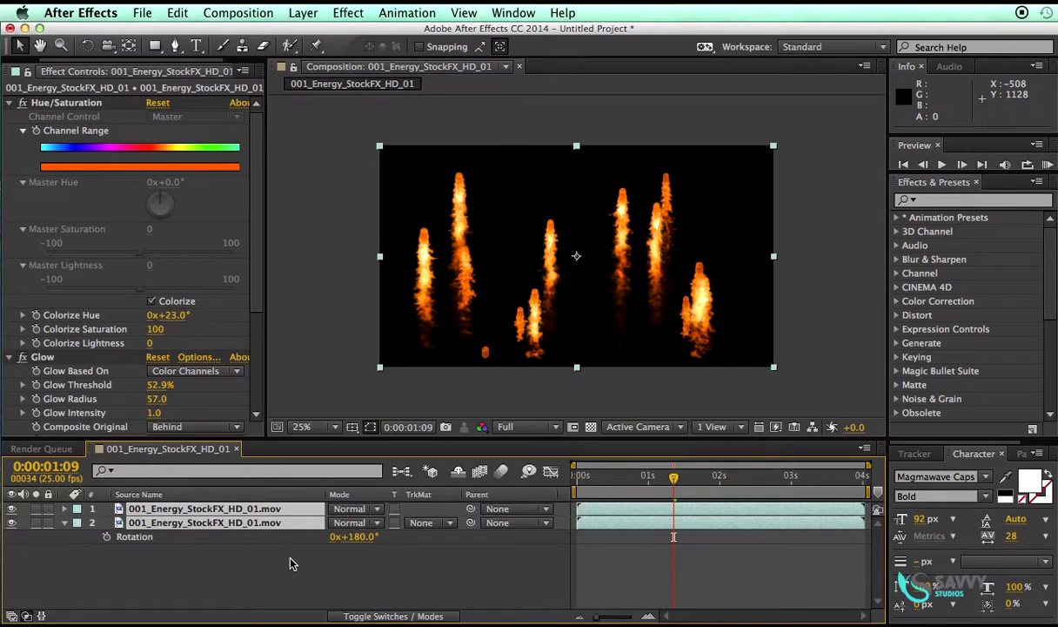
pyautogui.click(348, 513)
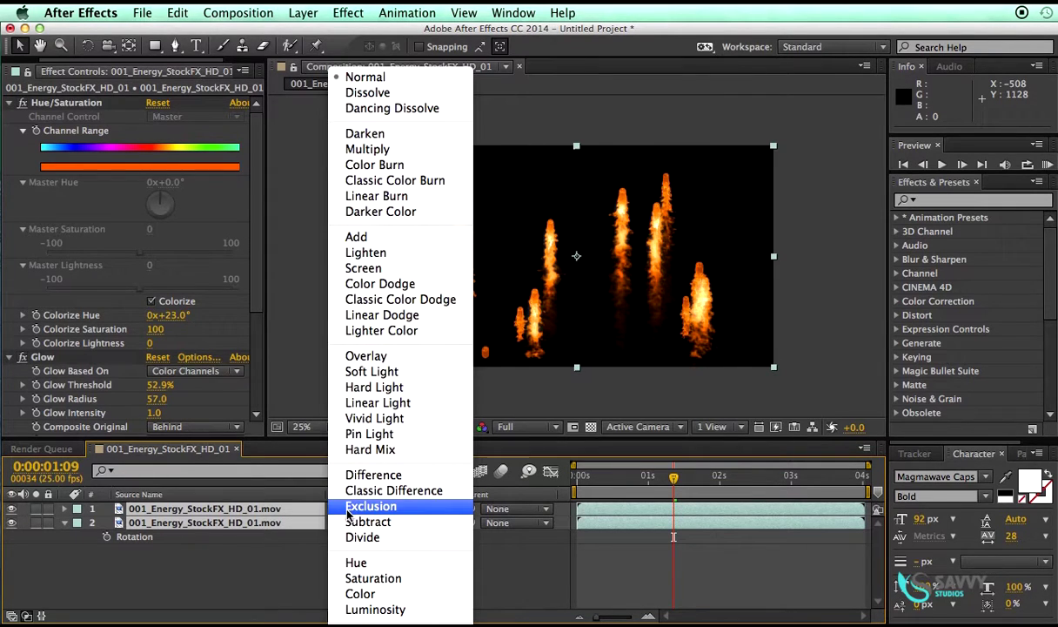
# - Blend both fire layers in Add mode and preview the combined upright and inverted flames
pyautogui.click(357, 237)
pyautogui.moveTo(582, 478); pyautogui.dragTo(718, 484)
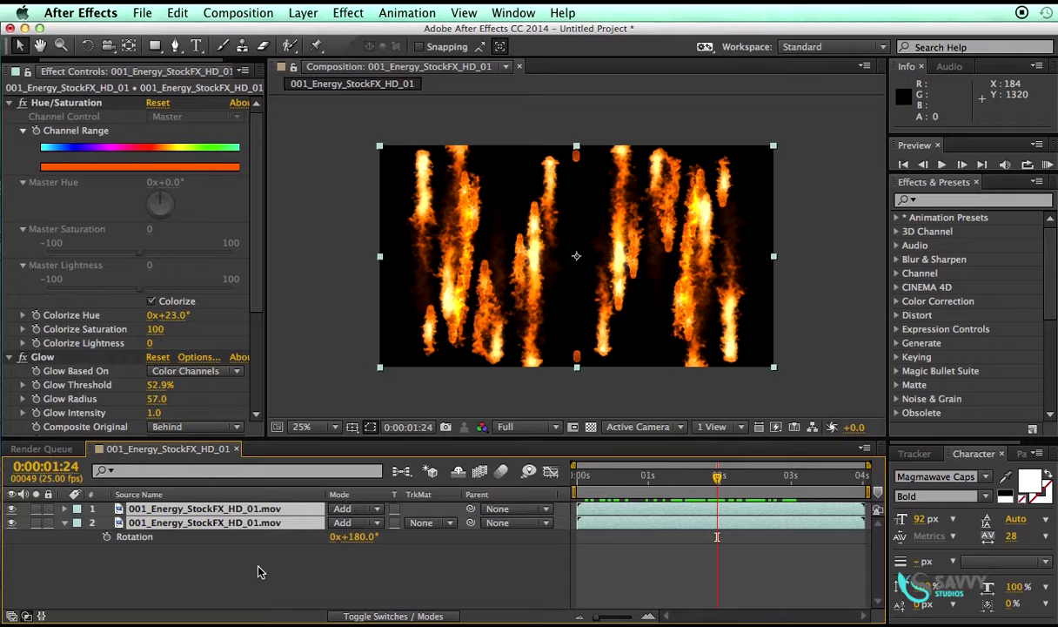
pyautogui.press('F4')
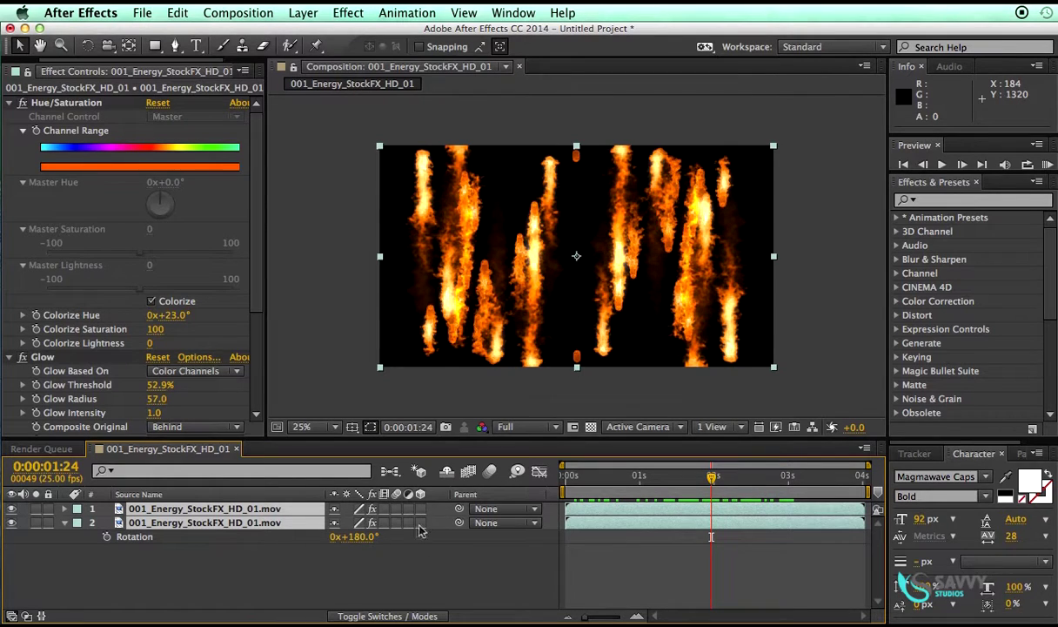
# - Make both fire layers 3D and set layer 1's X Orientation to 30°
pyautogui.moveTo(424, 514); pyautogui.dragTo(424, 533)
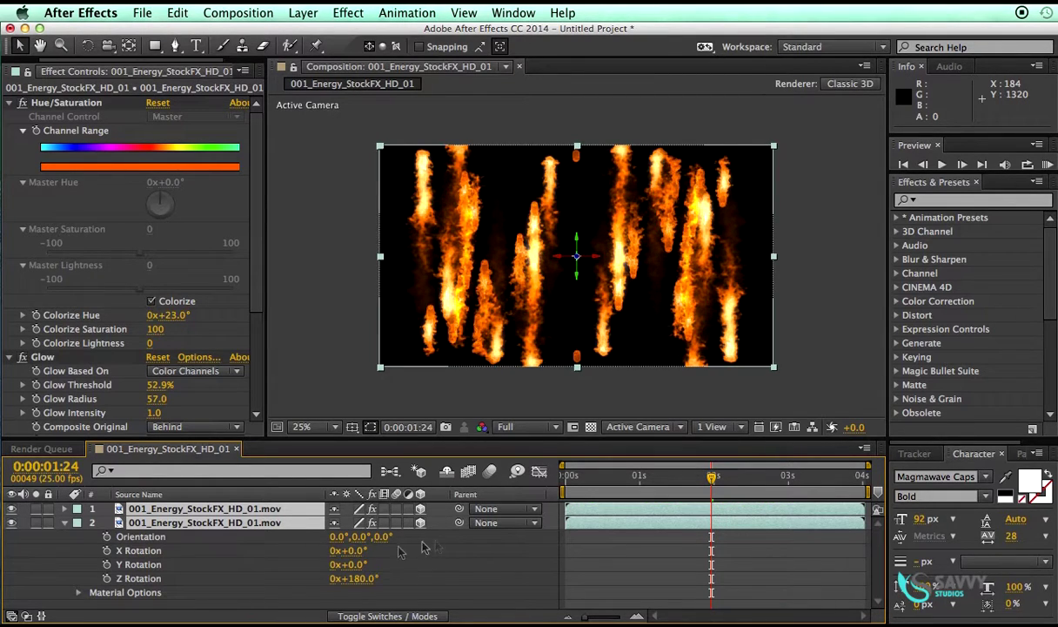
pyautogui.click(65, 525)
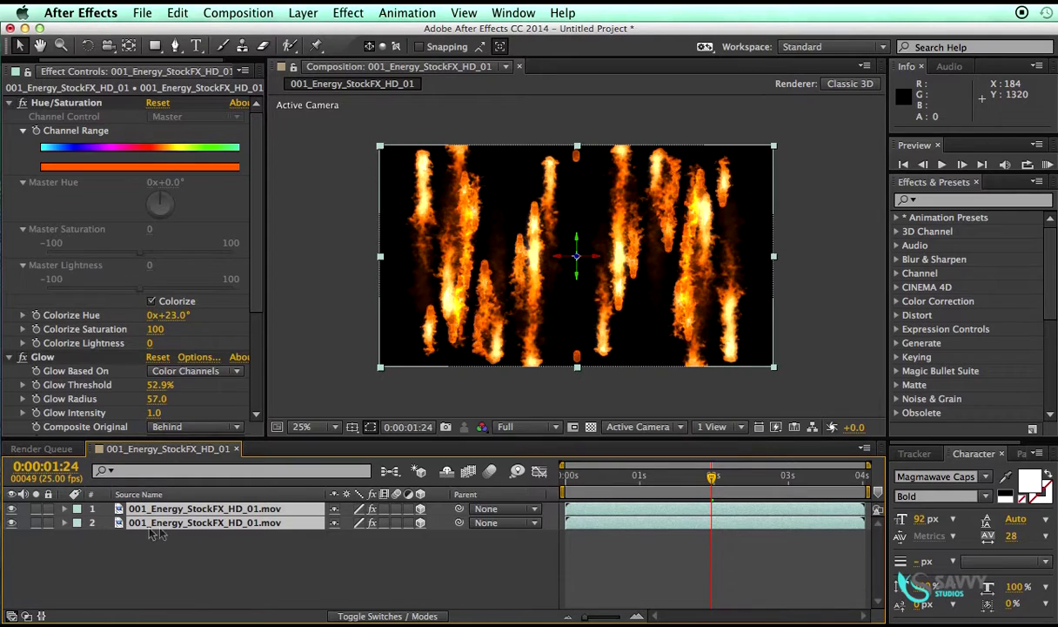
pyautogui.click(248, 551)
pyautogui.press('super+Down')
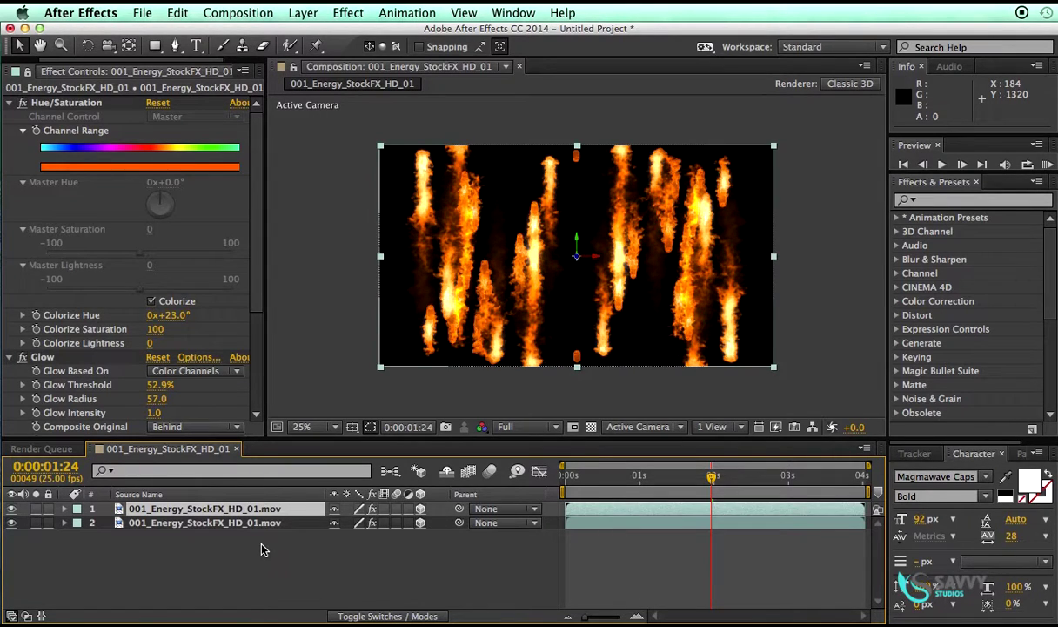
pyautogui.press('r')
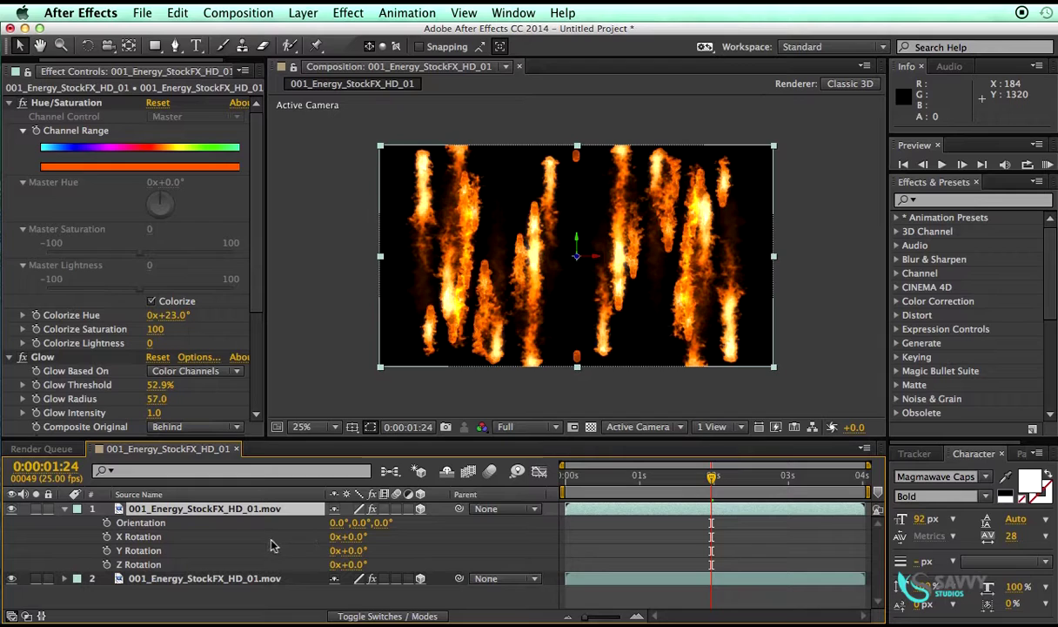
pyautogui.click(336, 524)
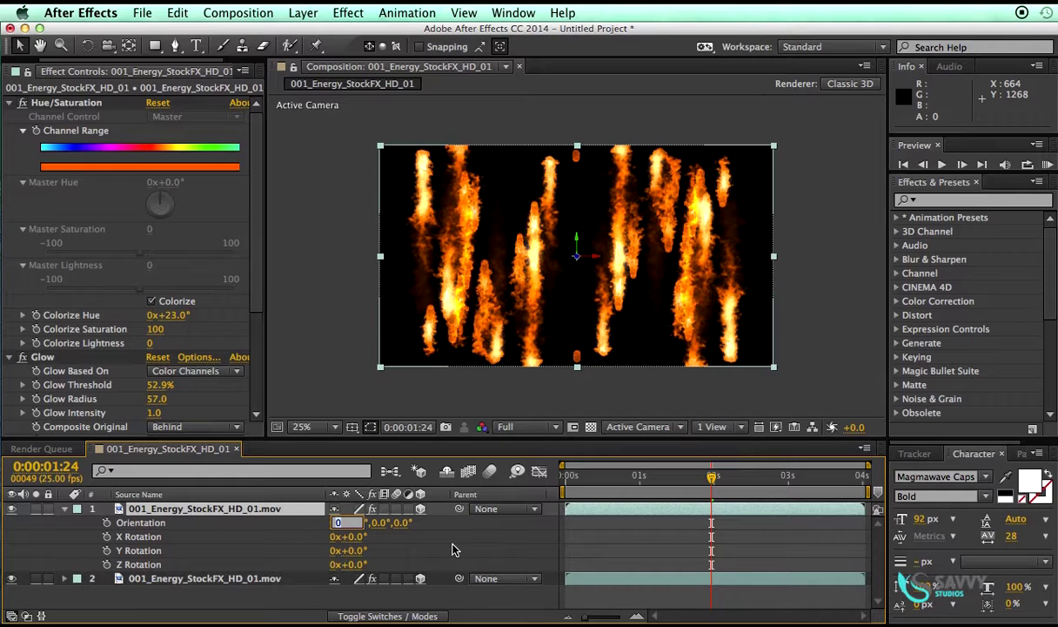
pyautogui.write('30')
pyautogui.press('Return')
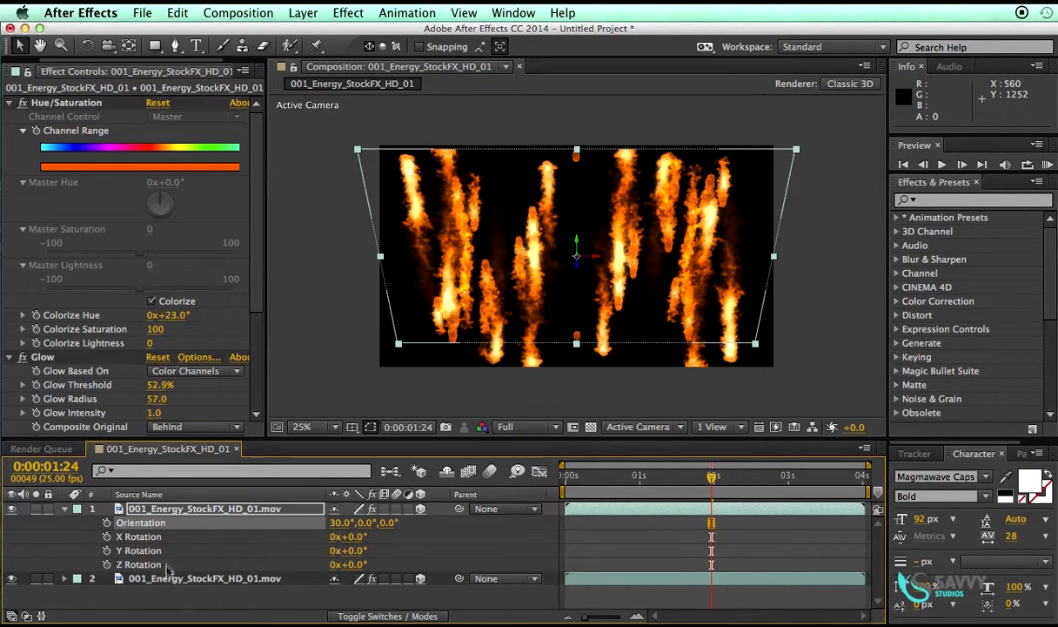
# - Set layer 2's X Orientation to 330° and preview the crisscrossing flames
pyautogui.click(209, 577)
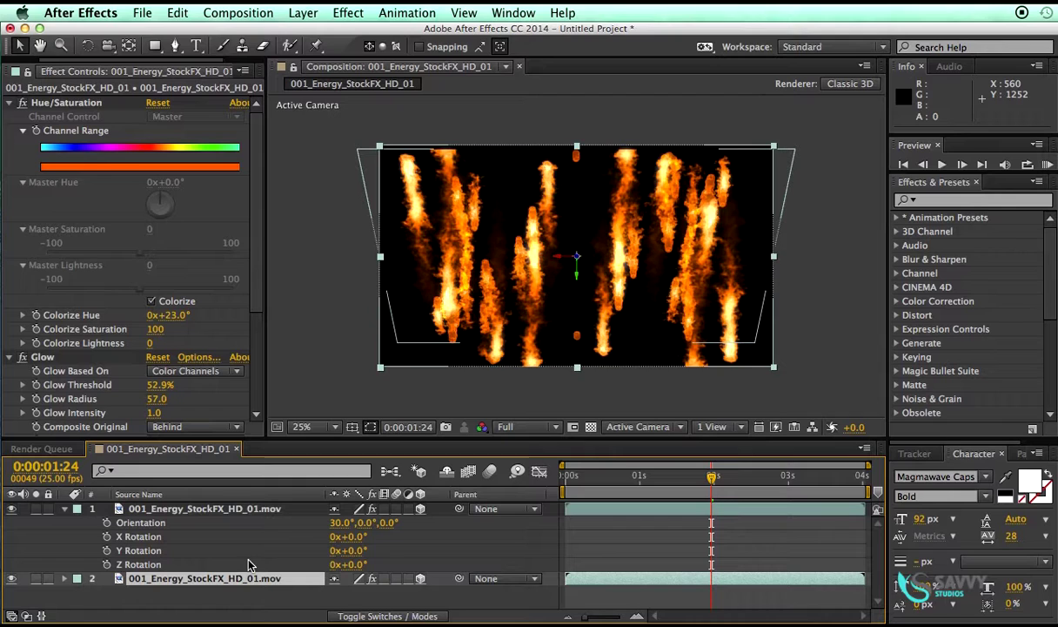
pyautogui.press('r')
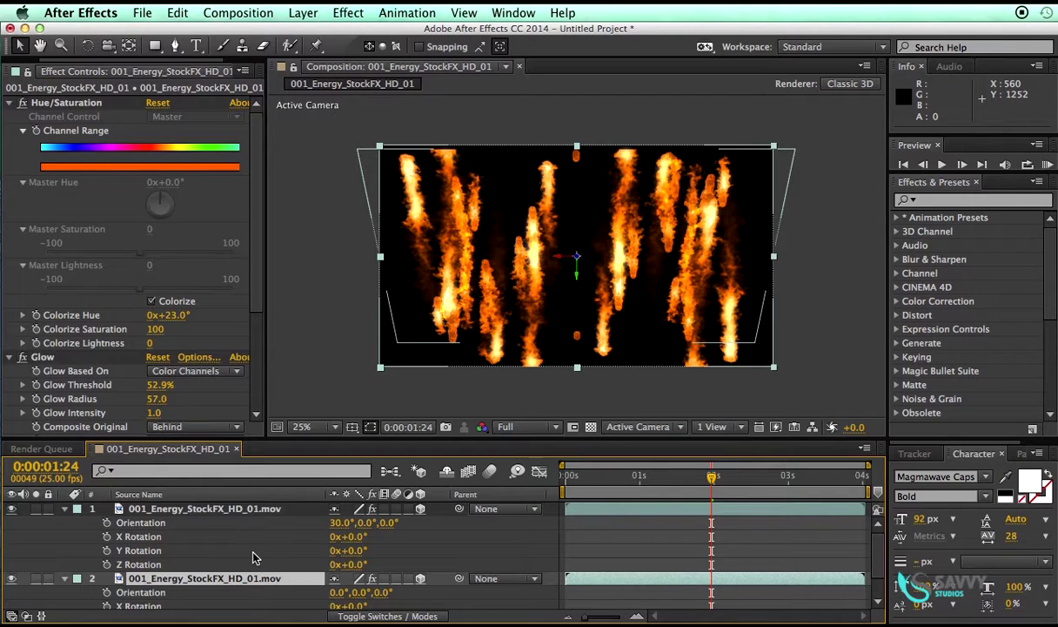
pyautogui.scroll(-2, 254, 557)
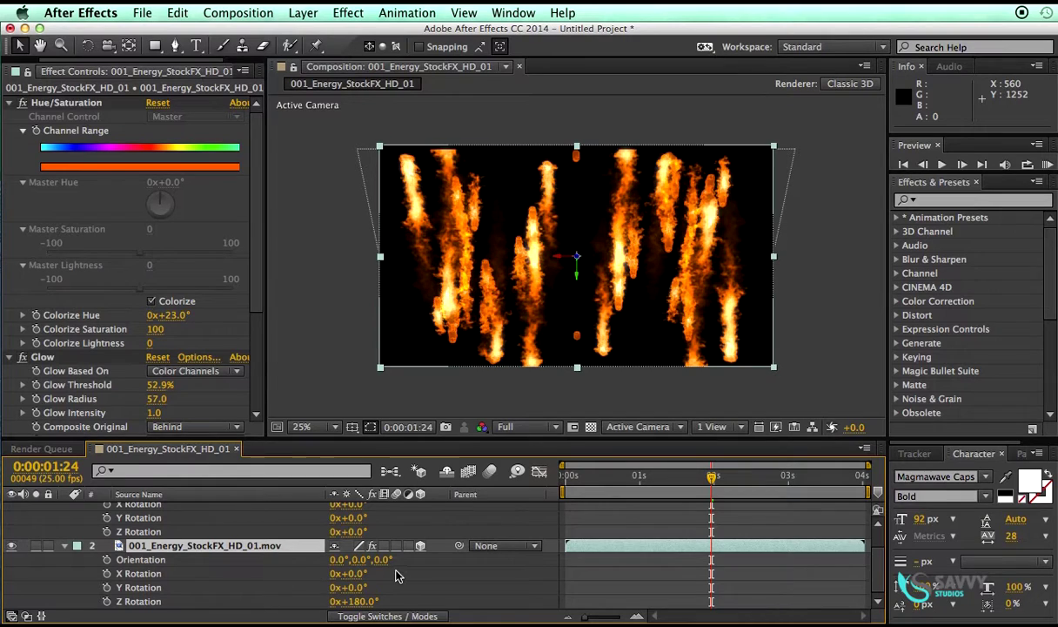
pyautogui.click(341, 559)
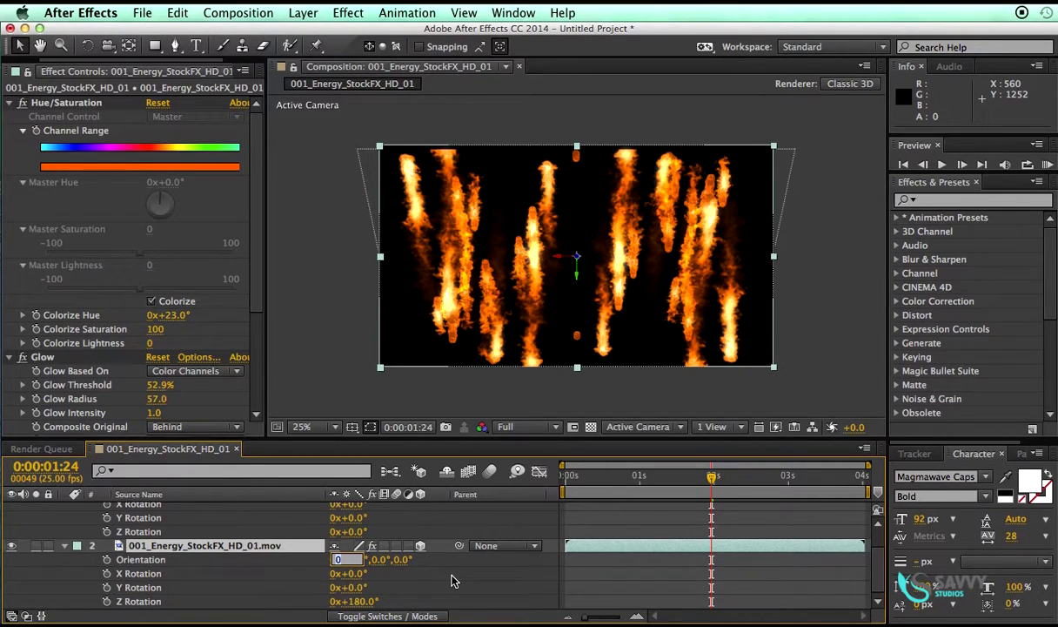
pyautogui.press('Return')
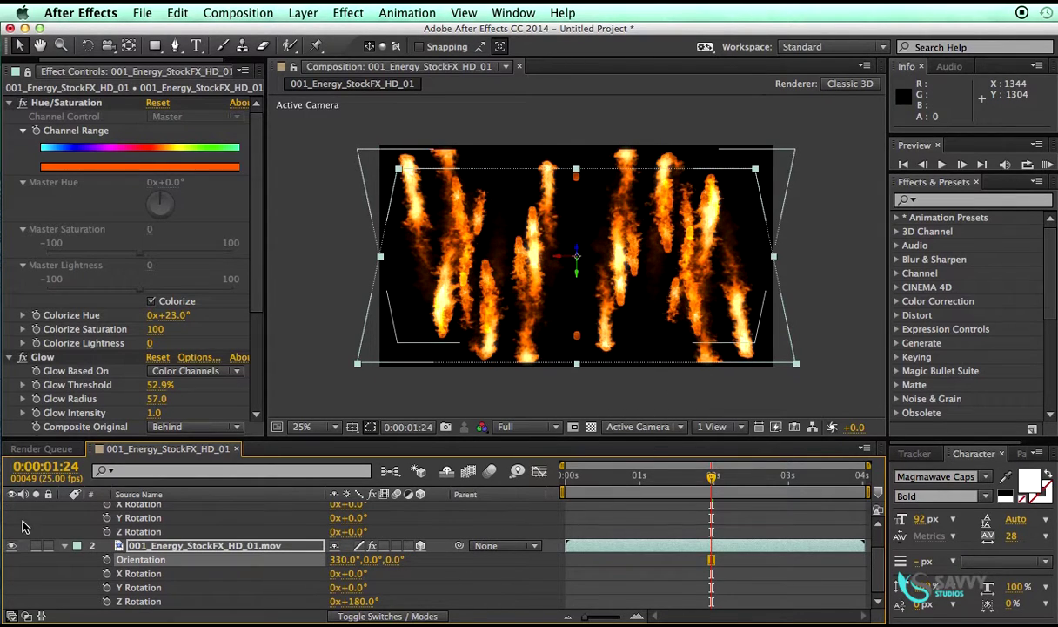
pyautogui.click(64, 546)
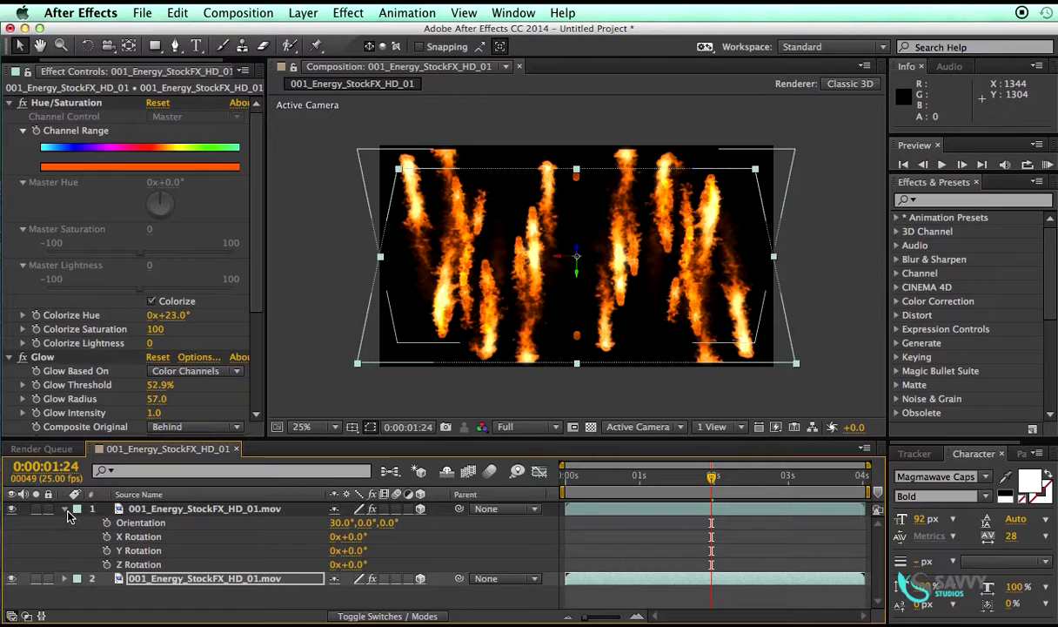
pyautogui.click(66, 509)
pyautogui.moveTo(598, 477); pyautogui.dragTo(690, 484)
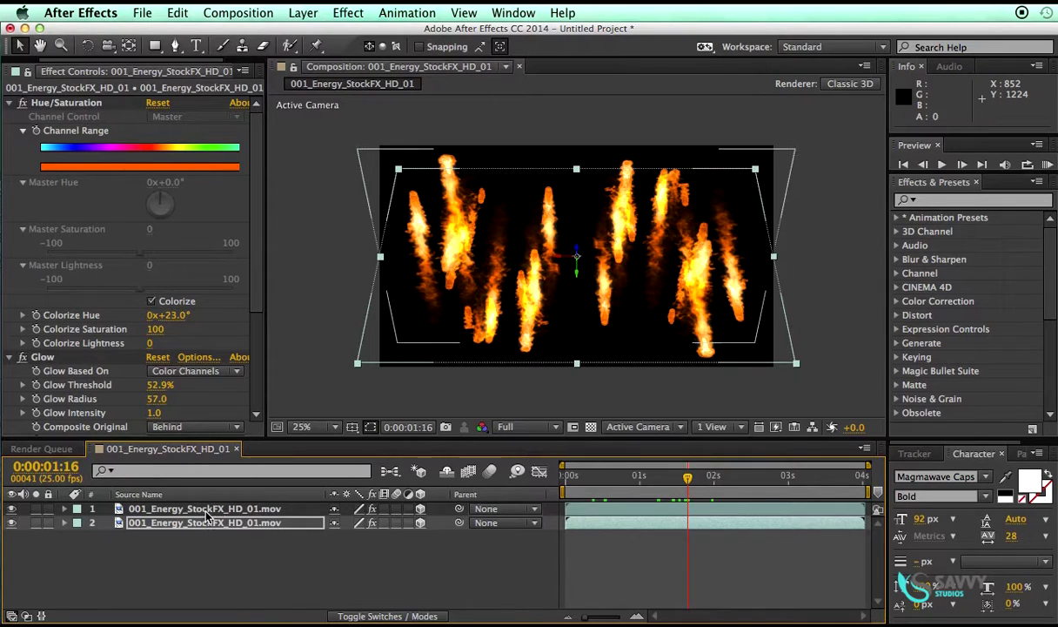
# - Drag each 3D fire layer's Y-axis gizmo to sit slightly lower, scrubbing to check frames
pyautogui.click(384, 510)
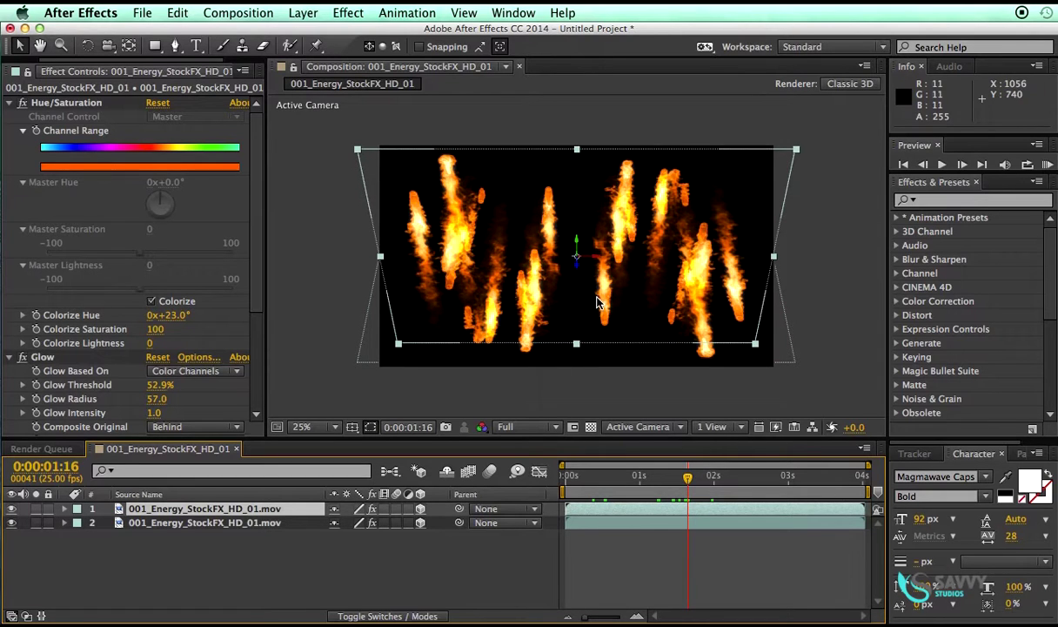
pyautogui.moveTo(578, 245); pyautogui.dragTo(583, 184)
pyautogui.click(240, 525)
pyautogui.moveTo(575, 276); pyautogui.dragTo(577, 302)
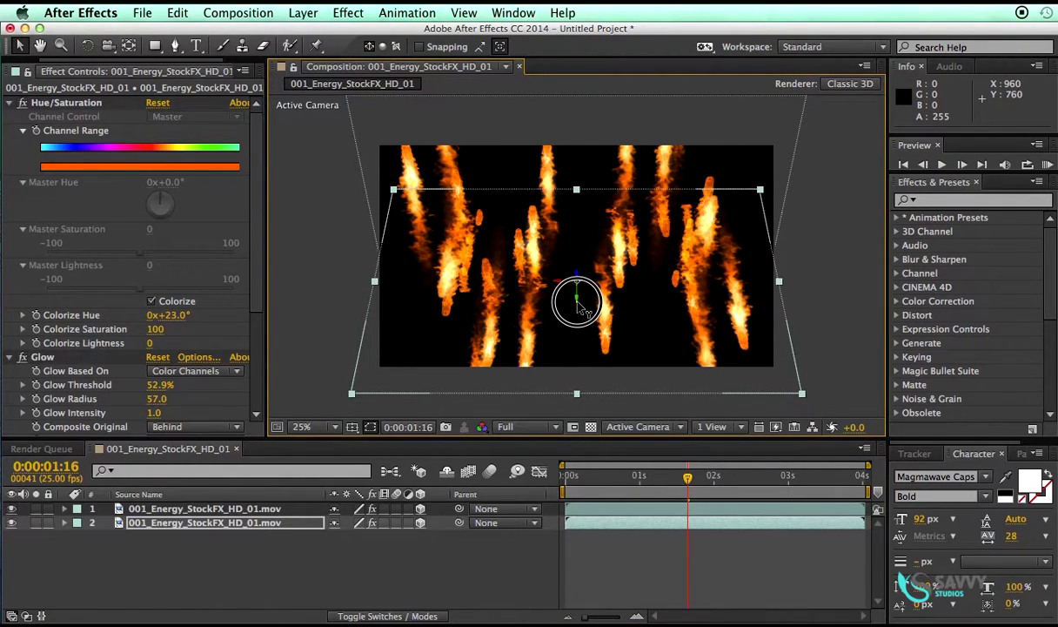
pyautogui.moveTo(579, 476); pyautogui.dragTo(690, 485)
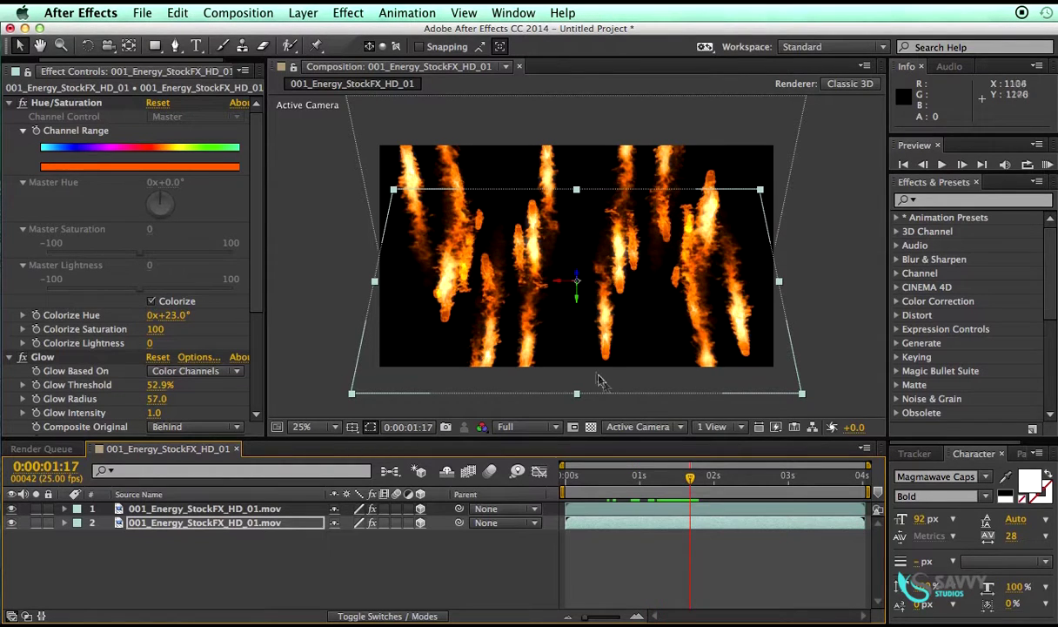
pyautogui.moveTo(581, 301); pyautogui.dragTo(579, 309)
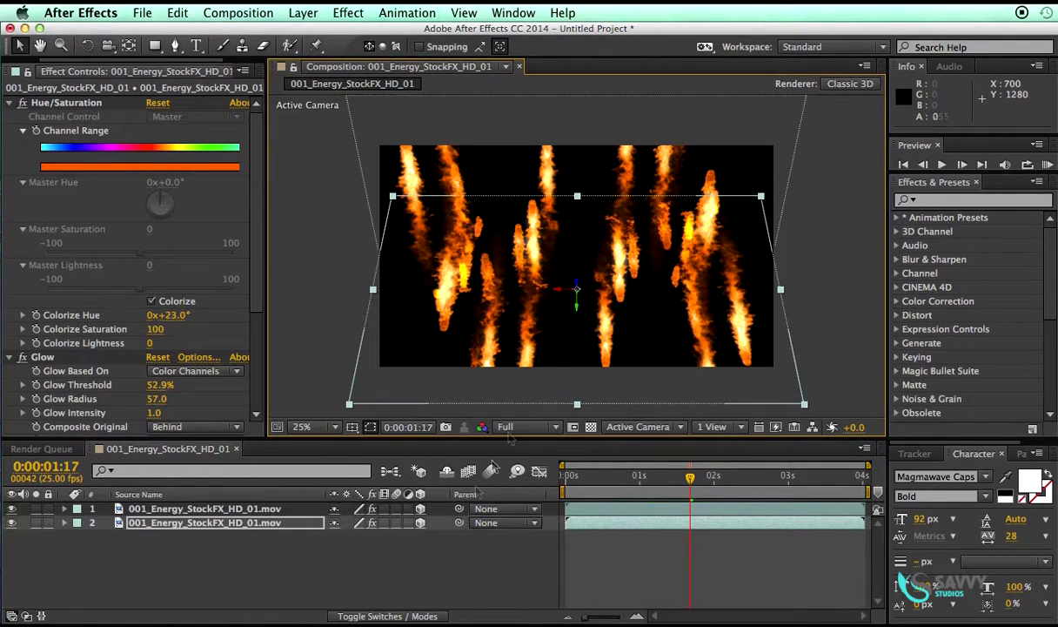
pyautogui.click(304, 508)
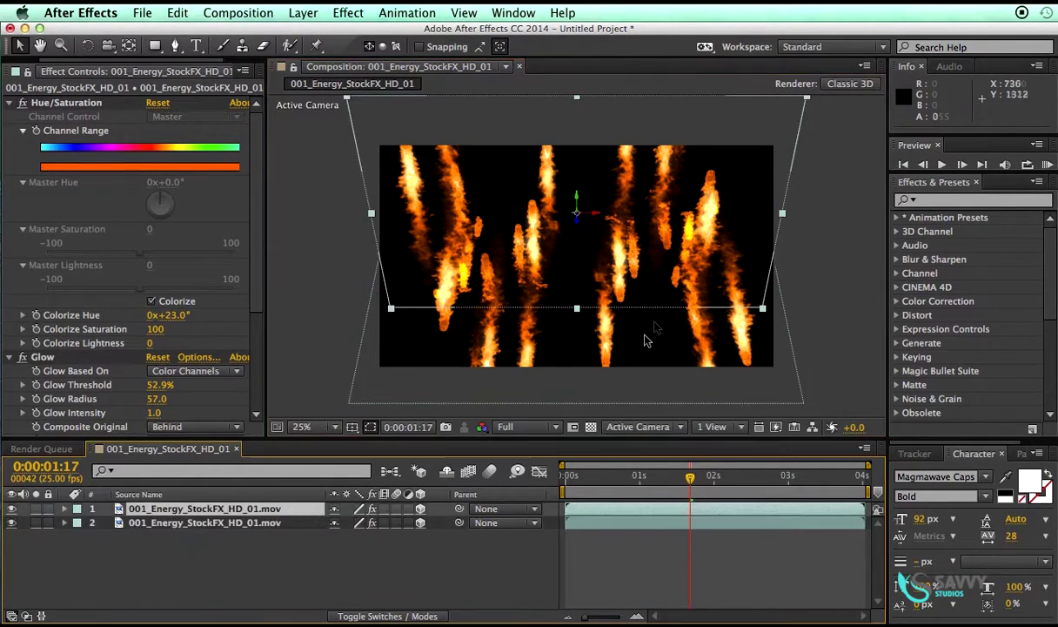
pyautogui.click(577, 202)
pyautogui.moveTo(577, 202); pyautogui.dragTo(577, 204)
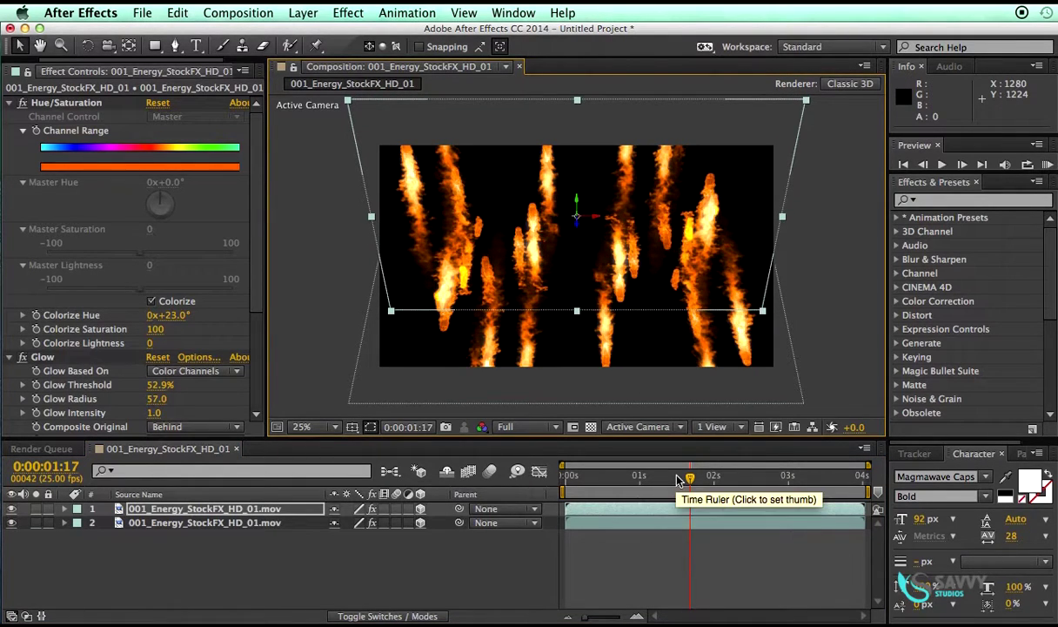
pyautogui.moveTo(587, 484)
pyautogui.mouseDown()
pyautogui.moveTo(603, 474)
pyautogui.moveTo(689, 477)
pyautogui.moveTo(608, 479)
pyautogui.mouseUp()
pyautogui.click(522, 426)
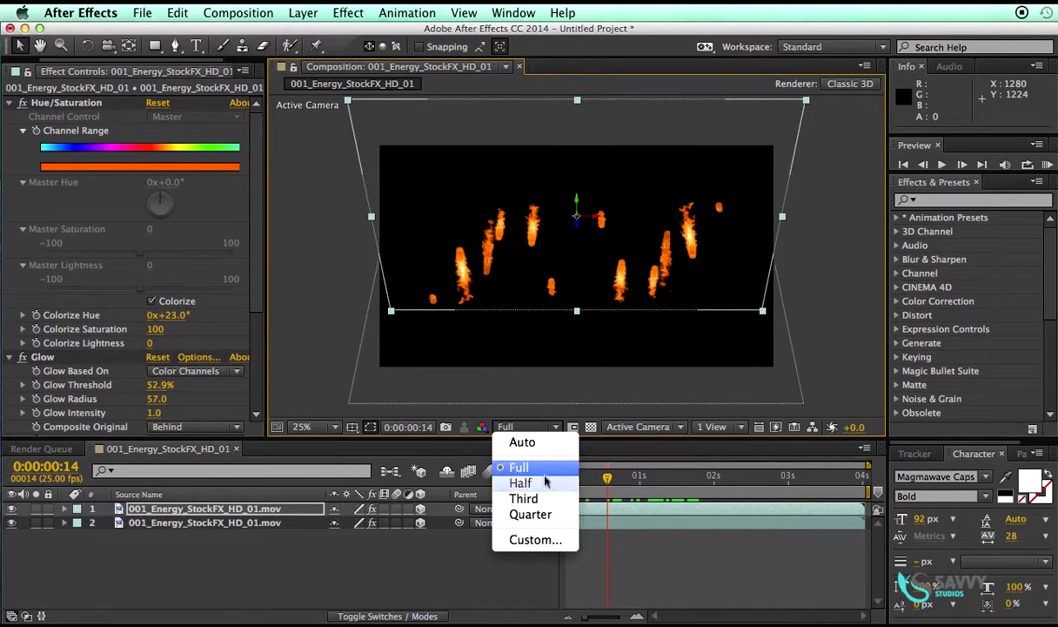
pyautogui.click(506, 429)
pyautogui.click(644, 427)
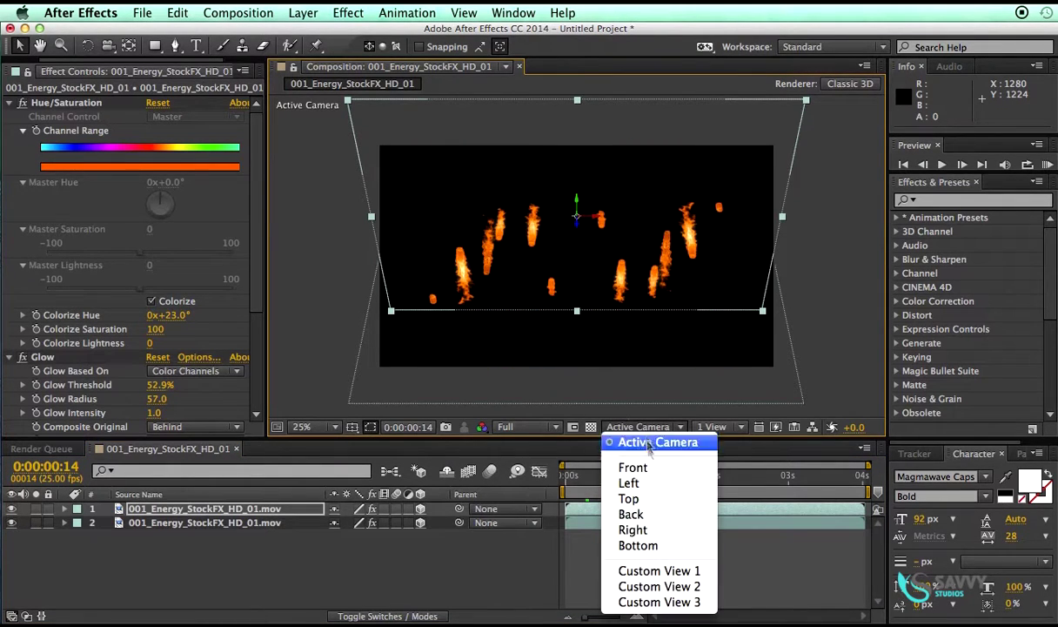
pyautogui.click(634, 529)
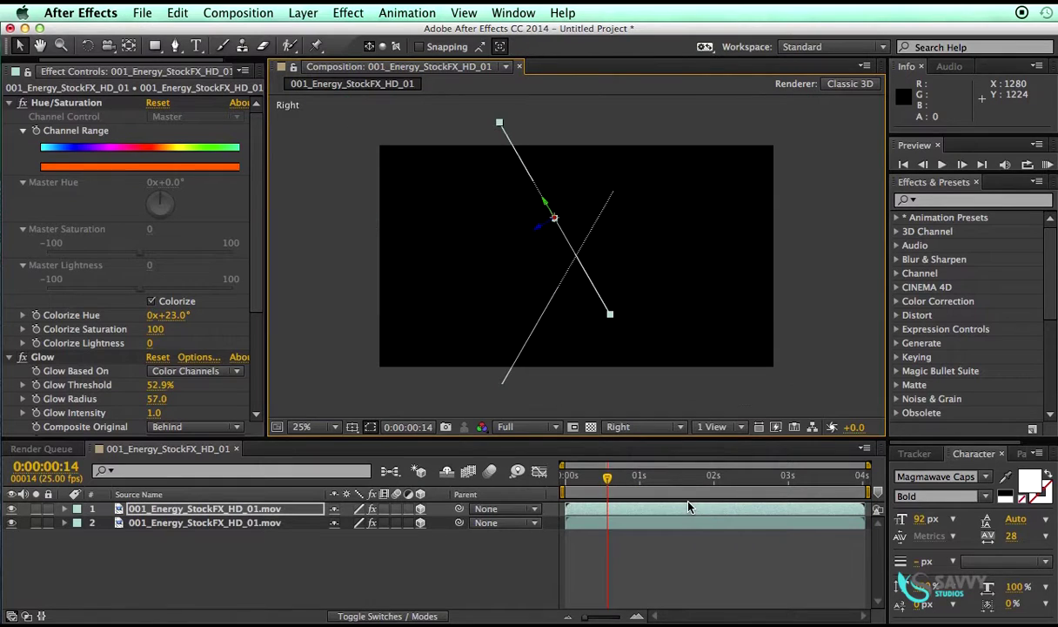
pyautogui.click(646, 427)
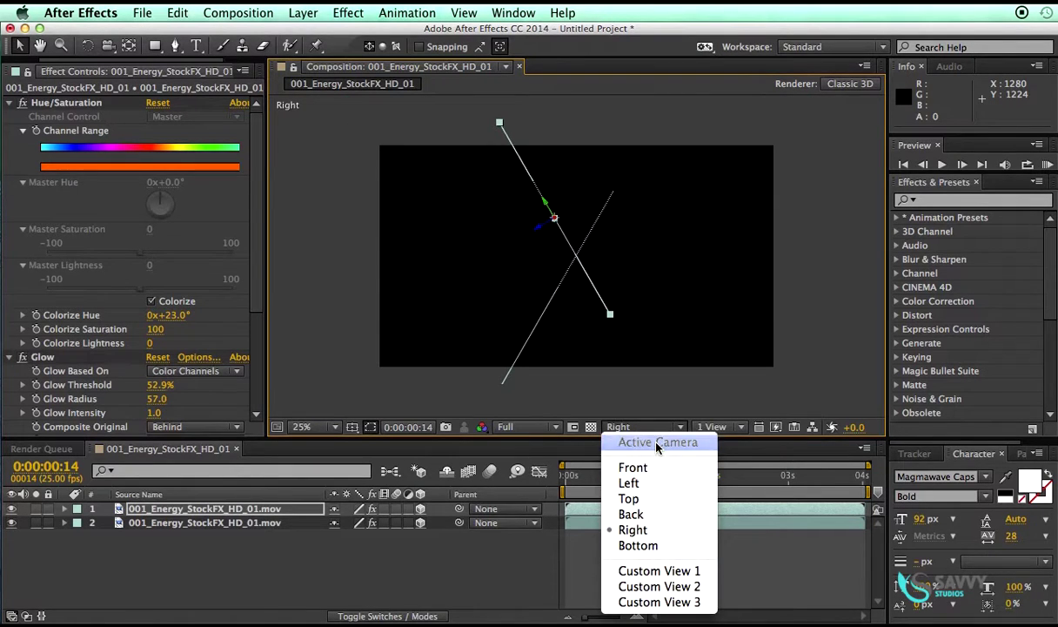
pyautogui.click(657, 444)
pyautogui.click(612, 479)
pyautogui.moveTo(612, 479); pyautogui.dragTo(694, 493)
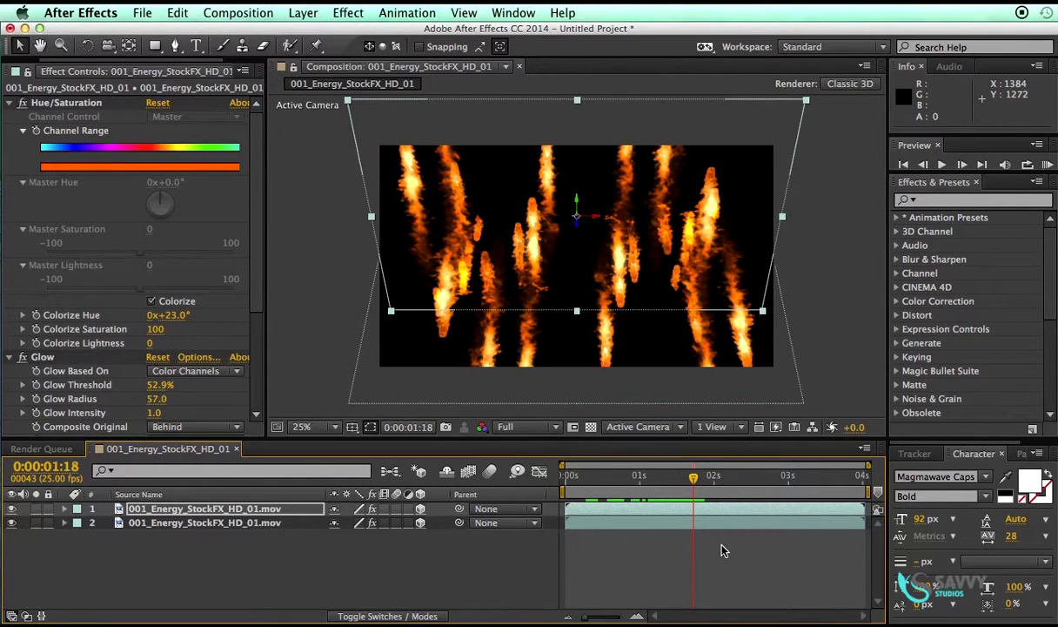
pyautogui.click(249, 572)
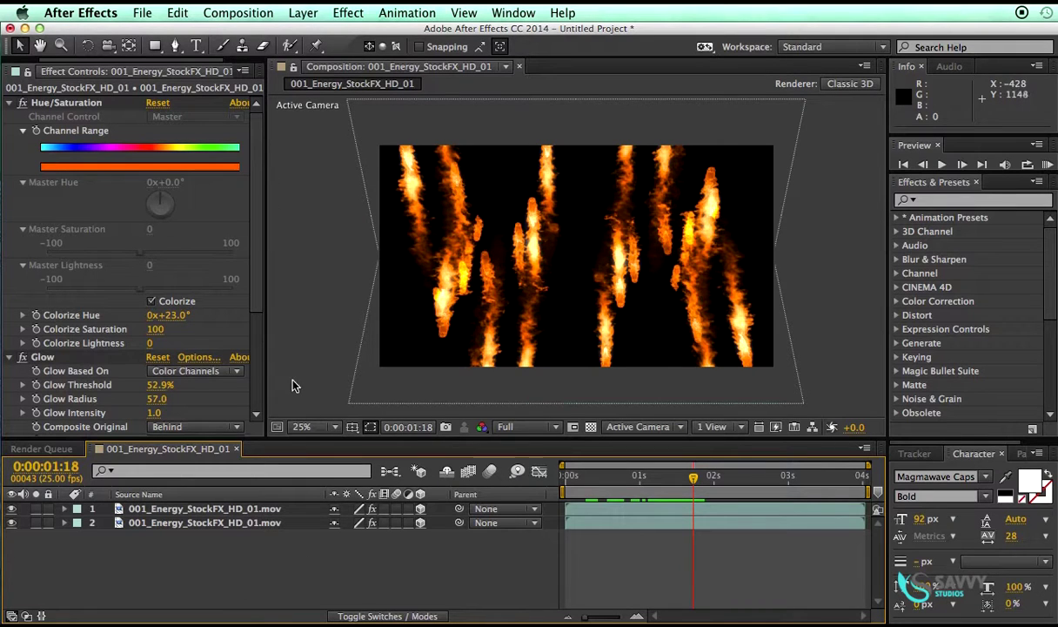
# - Add Camera 1 with the 35mm preset and preview the streaks through it
pyautogui.click(303, 12)
pyautogui.moveTo(307, 33)
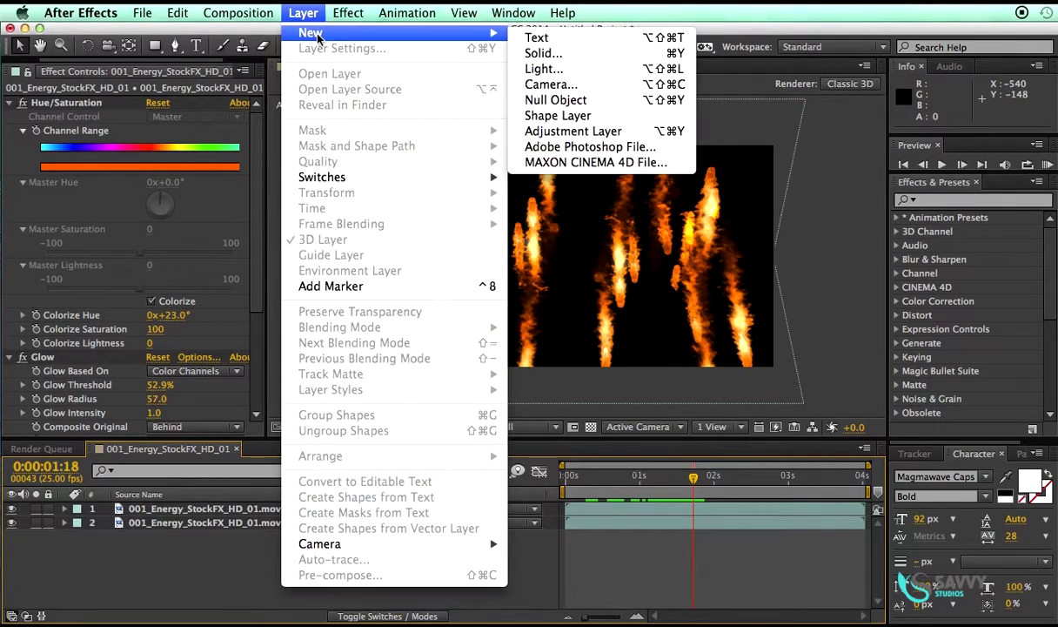
pyautogui.click(567, 85)
pyautogui.click(742, 266)
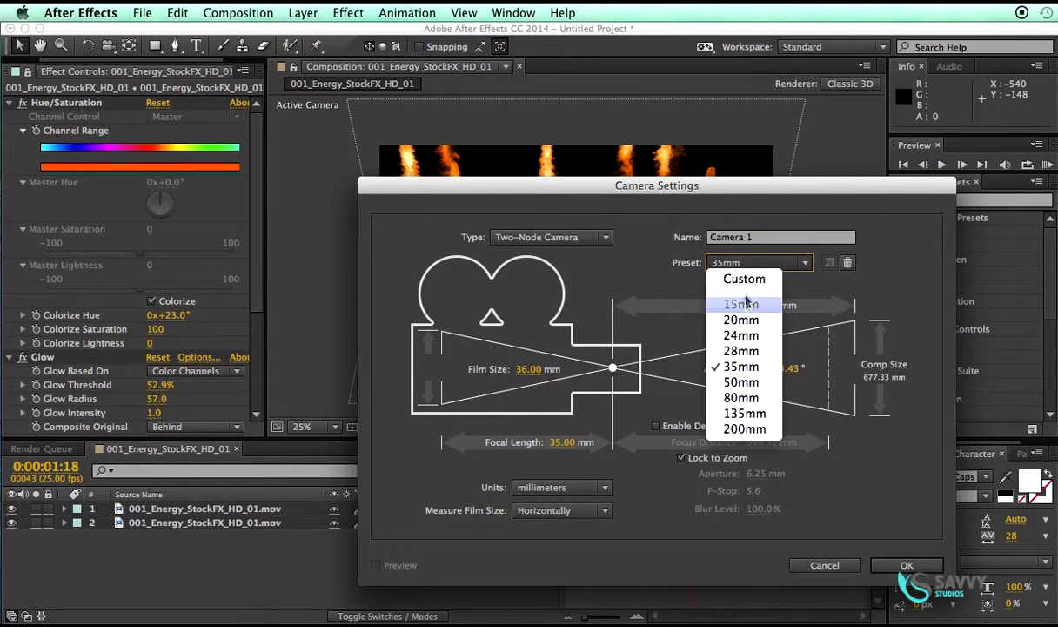
pyautogui.click(726, 364)
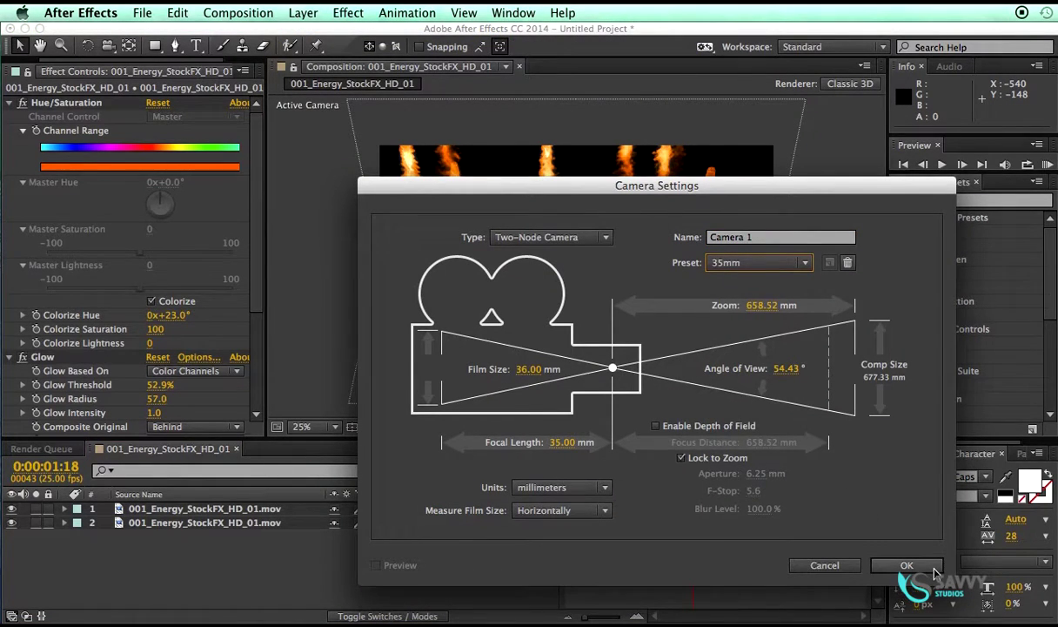
pyautogui.click(905, 565)
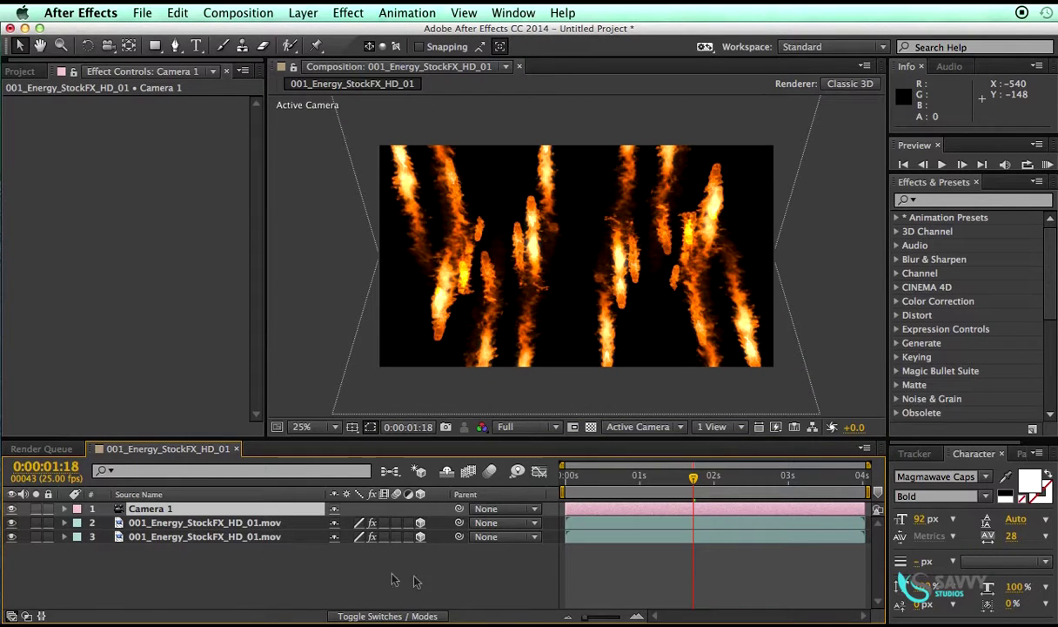
pyautogui.click(586, 478)
pyautogui.moveTo(585, 478)
pyautogui.mouseDown()
pyautogui.moveTo(678, 477)
pyautogui.moveTo(609, 486)
pyautogui.mouseUp()
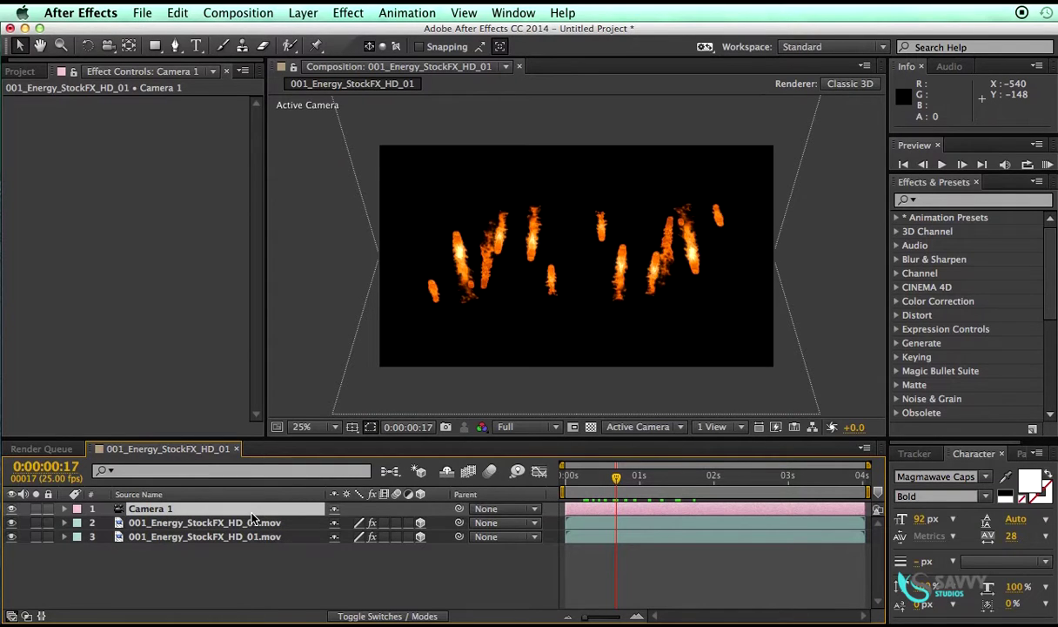
# - Push Camera 1 toward the fire with Track Z and set a Position keyframe at the start
pyautogui.press('p')
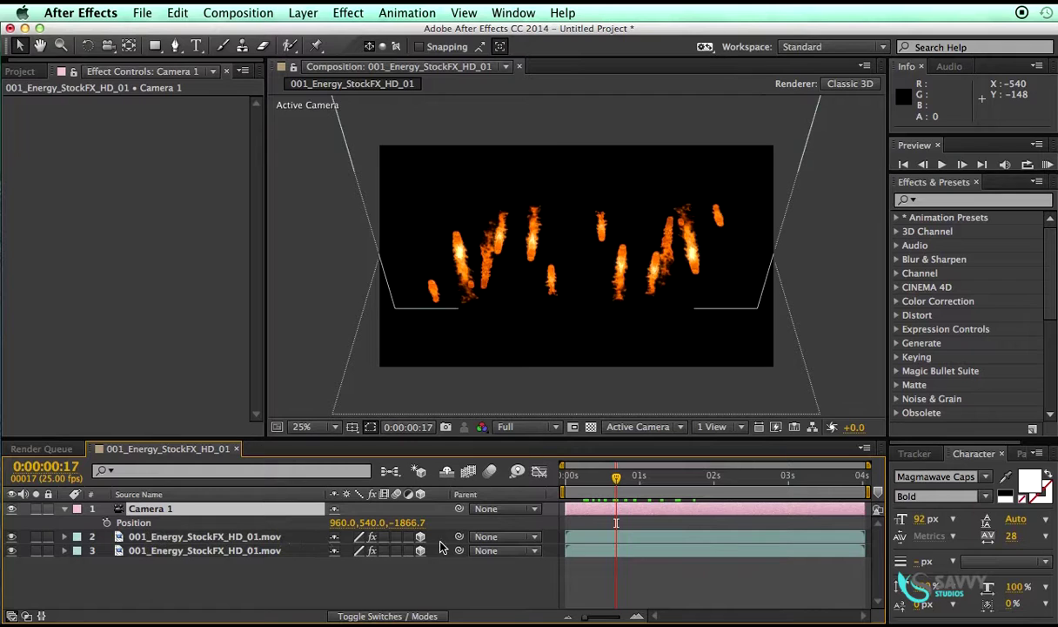
pyautogui.moveTo(616, 478); pyautogui.dragTo(666, 480)
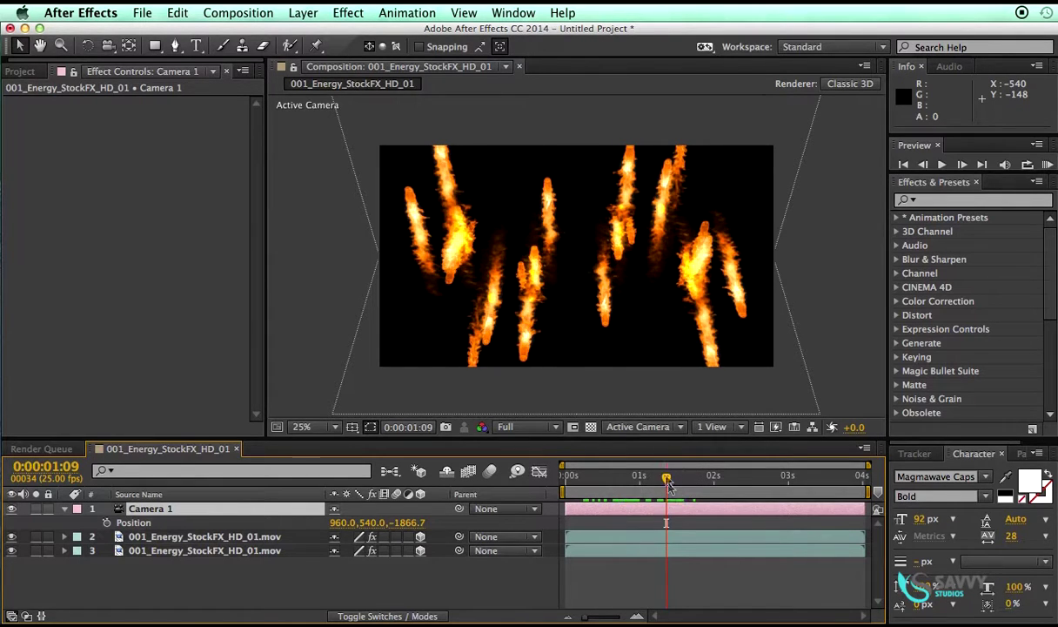
pyautogui.click(109, 49)
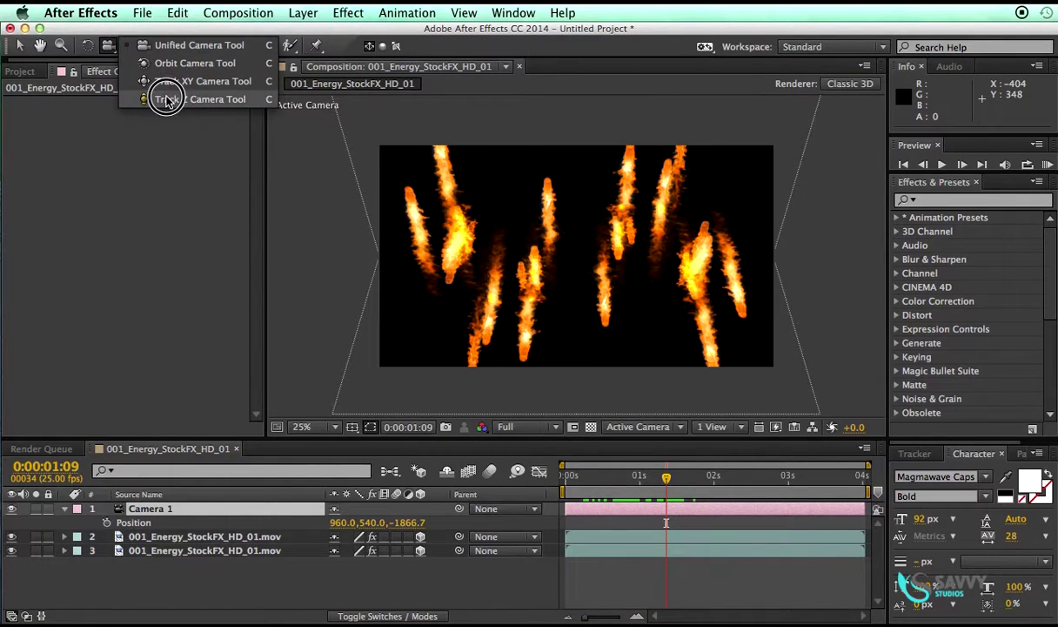
pyautogui.click(172, 104)
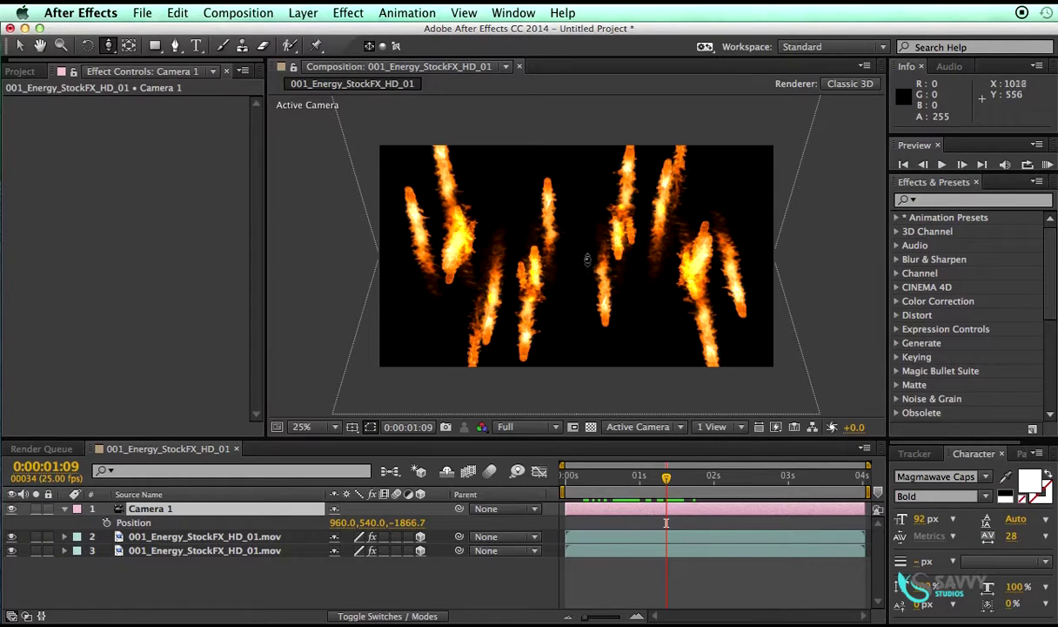
pyautogui.moveTo(580, 258); pyautogui.dragTo(587, 197)
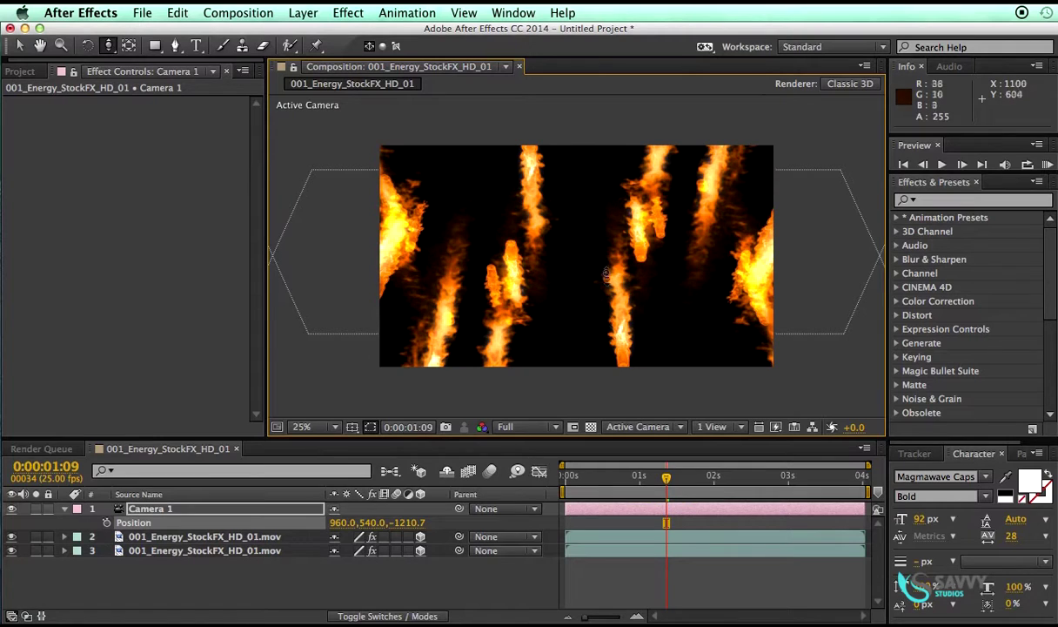
pyautogui.click(566, 477)
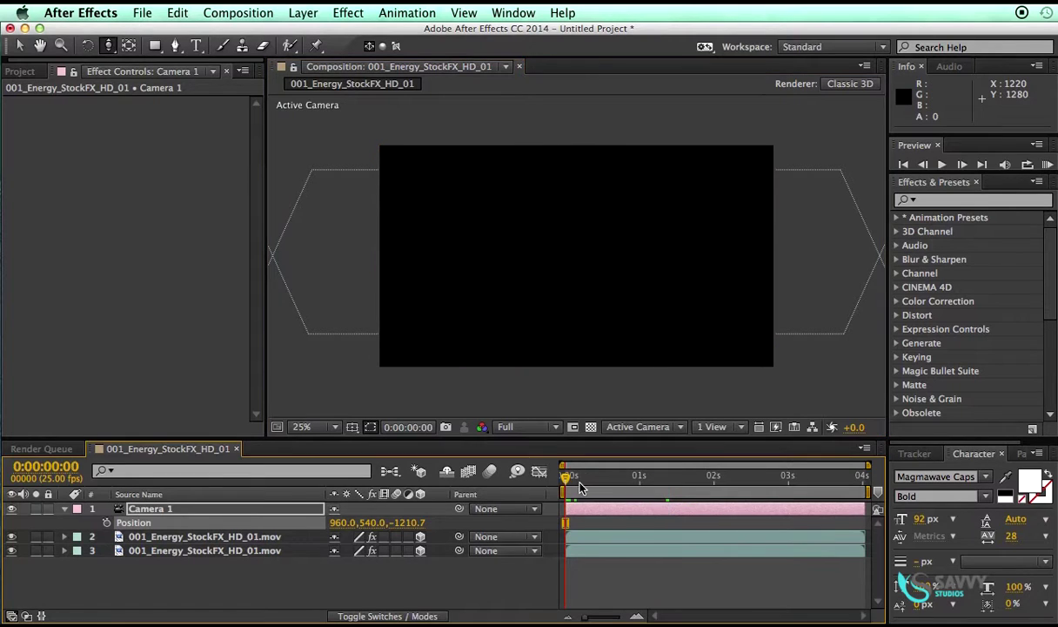
pyautogui.click(106, 523)
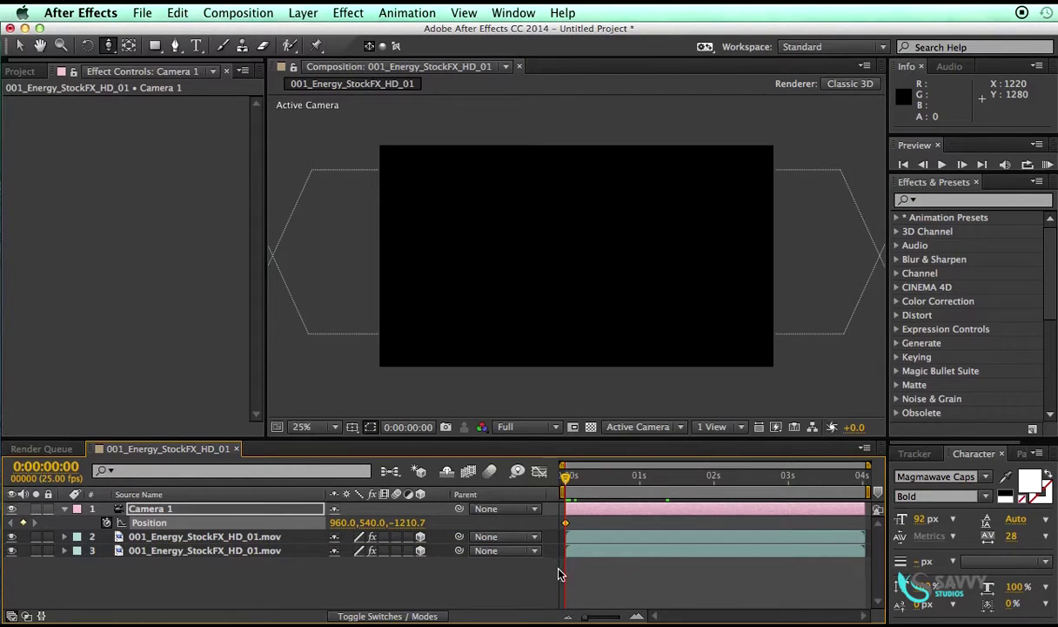
# - Around 1:06, pull the camera back and orbit it for a skewed middle Position keyframe
pyautogui.moveTo(568, 484); pyautogui.dragTo(694, 480)
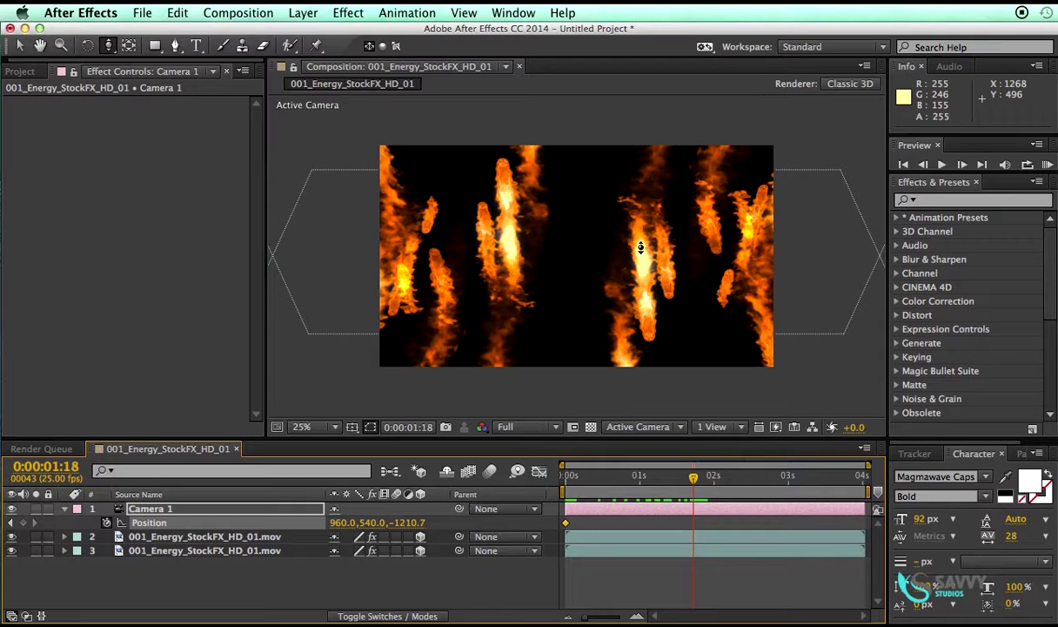
pyautogui.moveTo(641, 248); pyautogui.dragTo(639, 267)
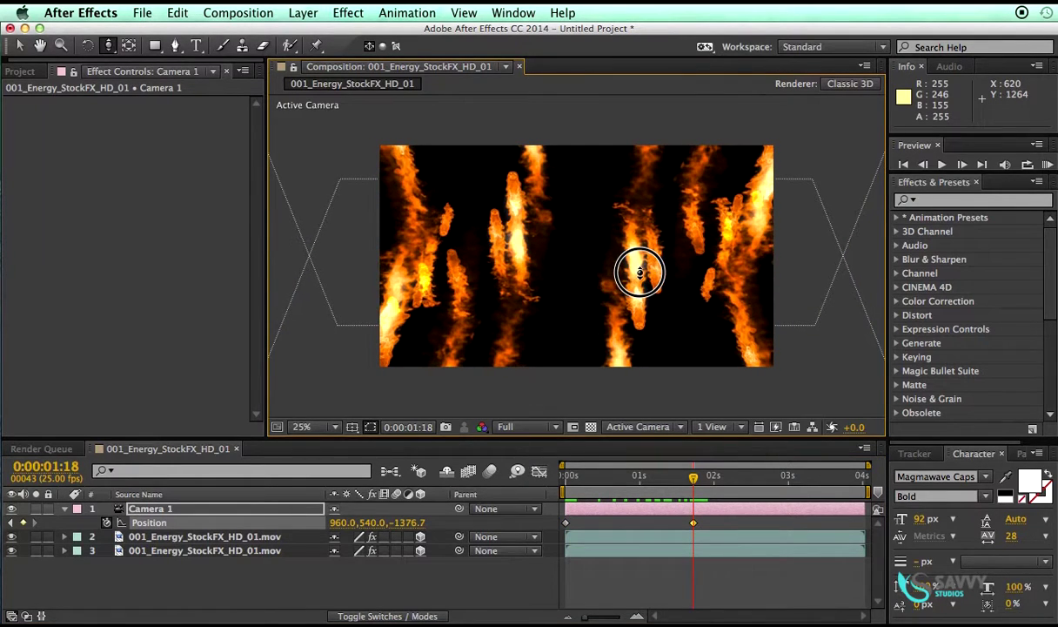
pyautogui.moveTo(108, 45); pyautogui.dragTo(153, 40)
pyautogui.moveTo(660, 280); pyautogui.dragTo(644, 279)
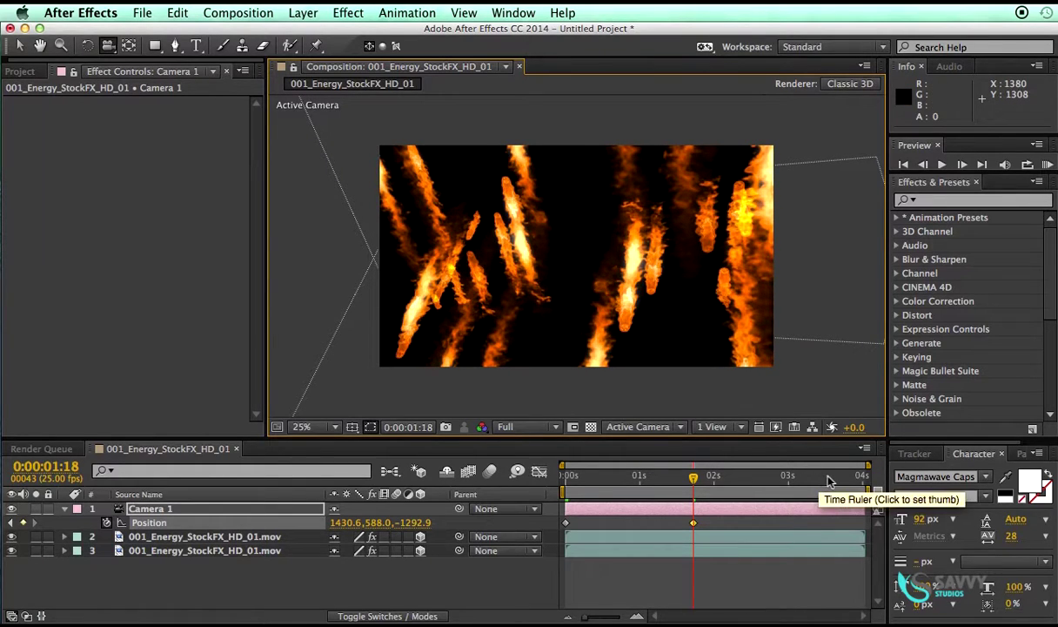
# - Near the end, orbit, dolly and pan the camera for the final Position keyframe, then preview
pyautogui.moveTo(831, 483); pyautogui.dragTo(859, 476)
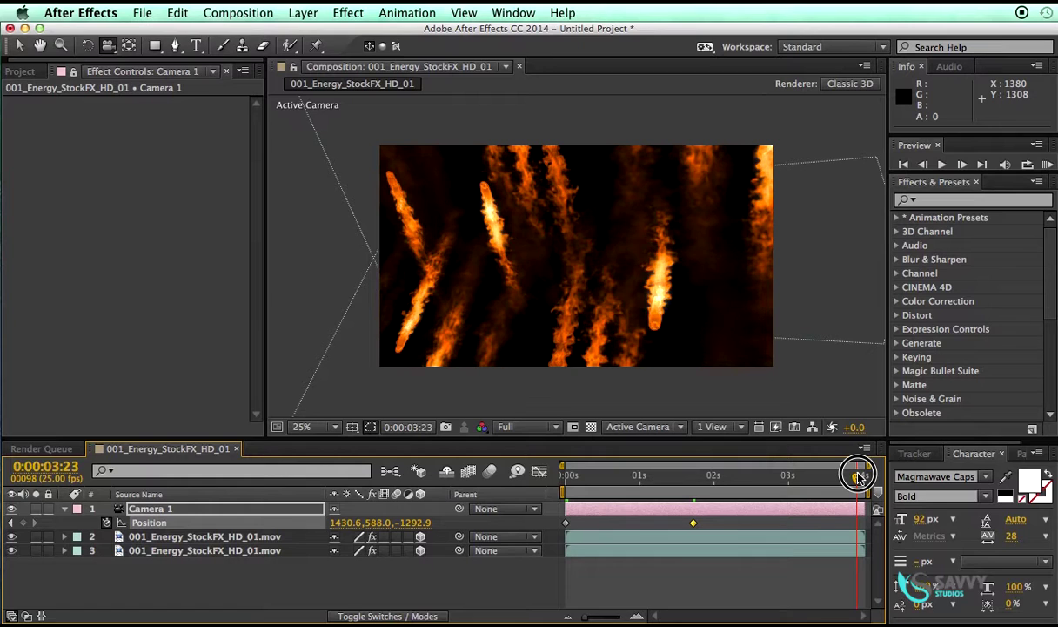
pyautogui.moveTo(664, 224); pyautogui.dragTo(615, 281)
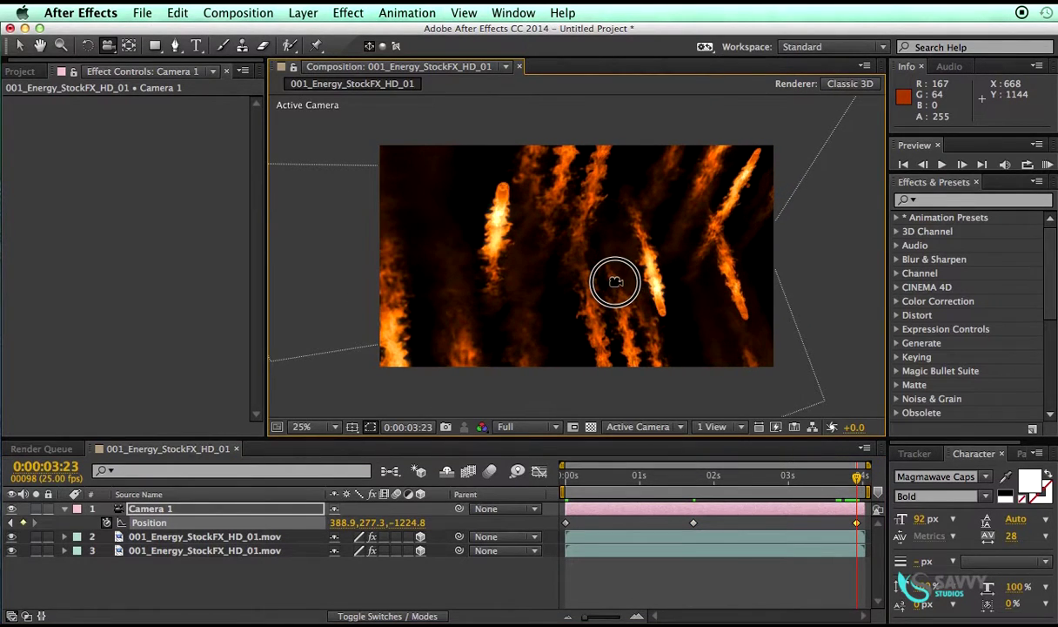
pyautogui.moveTo(616, 282); pyautogui.dragTo(605, 268)
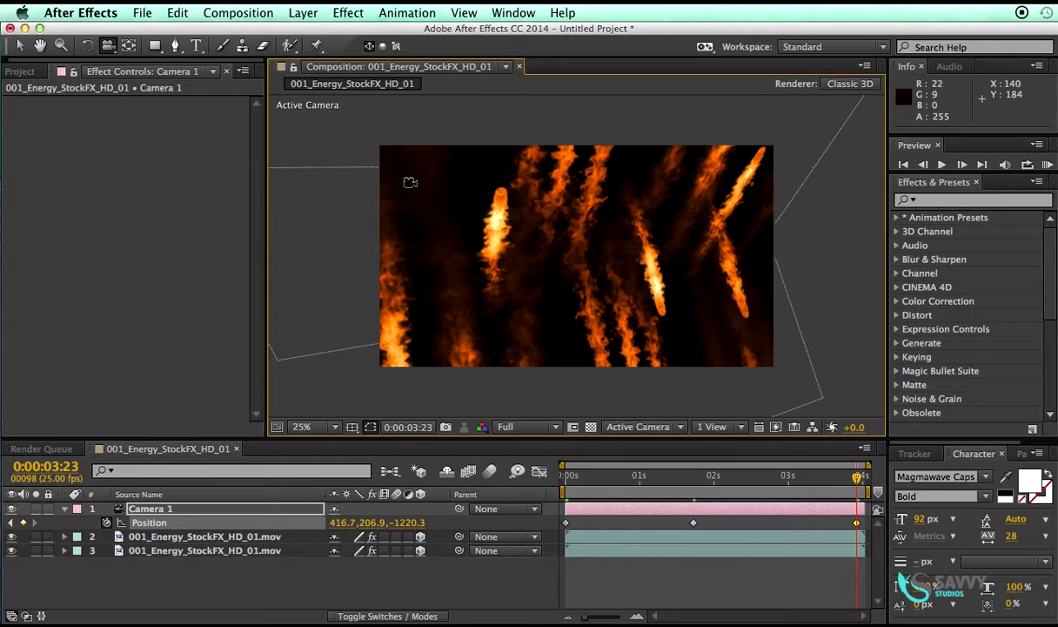
pyautogui.moveTo(100, 52); pyautogui.dragTo(161, 96)
pyautogui.moveTo(602, 248); pyautogui.dragTo(597, 302)
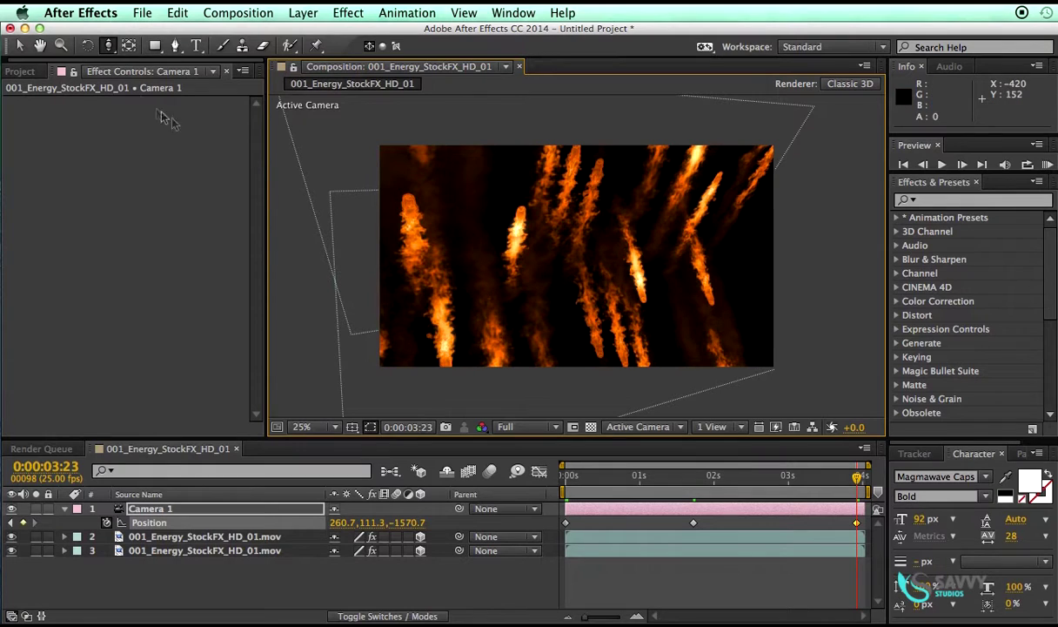
pyautogui.moveTo(116, 53); pyautogui.dragTo(161, 85)
pyautogui.moveTo(596, 246)
pyautogui.mouseDown()
pyautogui.moveTo(605, 241)
pyautogui.moveTo(586, 248)
pyautogui.moveTo(611, 250)
pyautogui.mouseUp()
pyautogui.moveTo(108, 52); pyautogui.dragTo(153, 99)
pyautogui.moveTo(588, 252); pyautogui.dragTo(589, 262)
pyautogui.moveTo(625, 489); pyautogui.dragTo(583, 511)
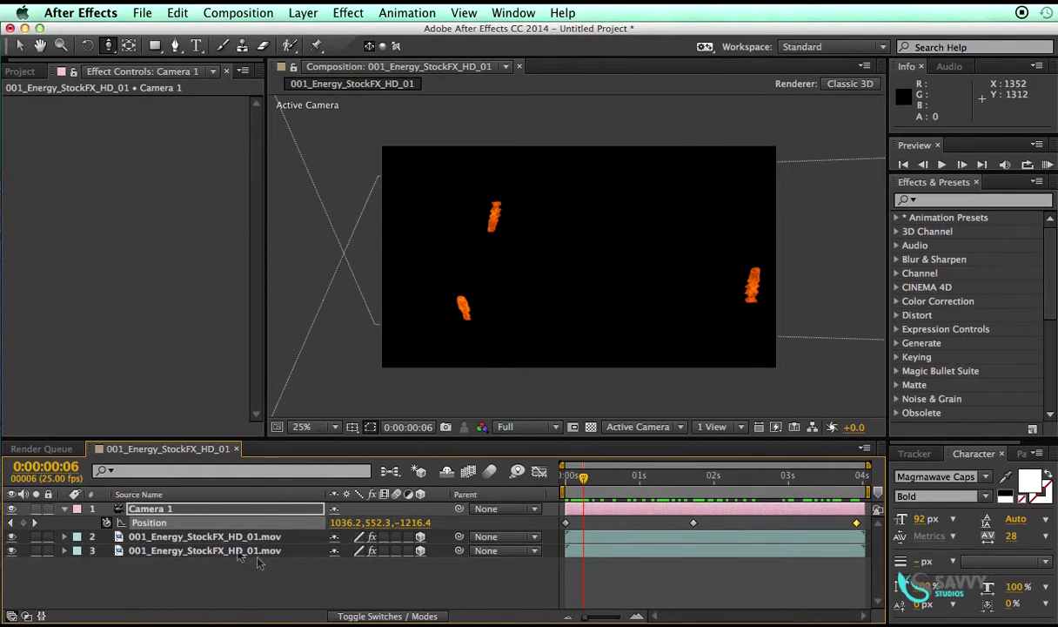
# - Collapse Camera 1's animated properties and park the playhead near 0:00:01:05, ready to add text
pyautogui.click(65, 509)
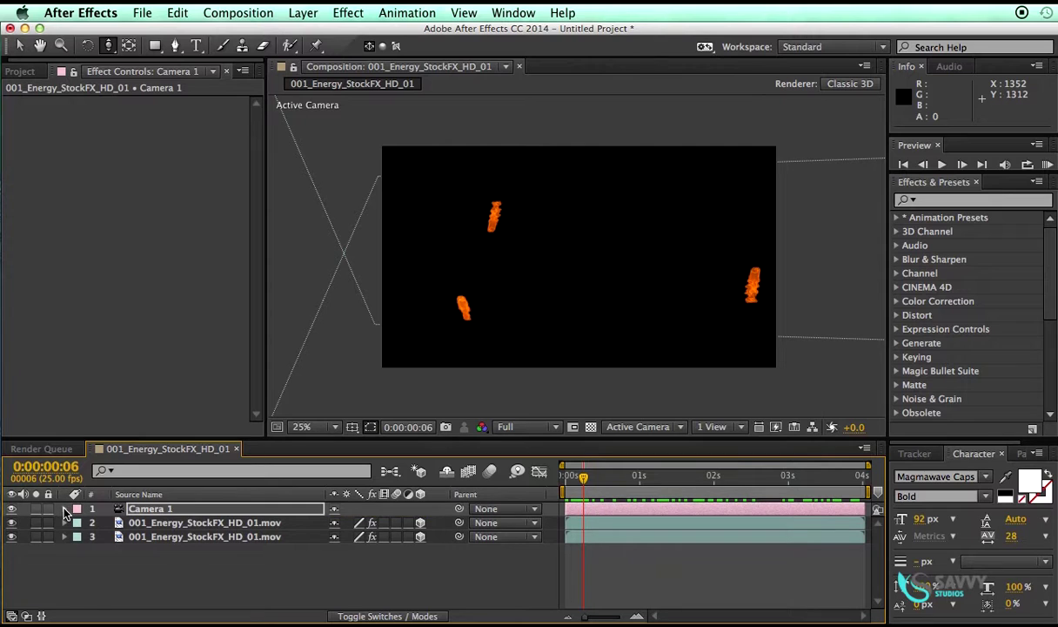
pyautogui.moveTo(659, 479)
pyautogui.mouseDown()
pyautogui.moveTo(639, 479)
pyautogui.moveTo(658, 479)
pyautogui.mouseUp()
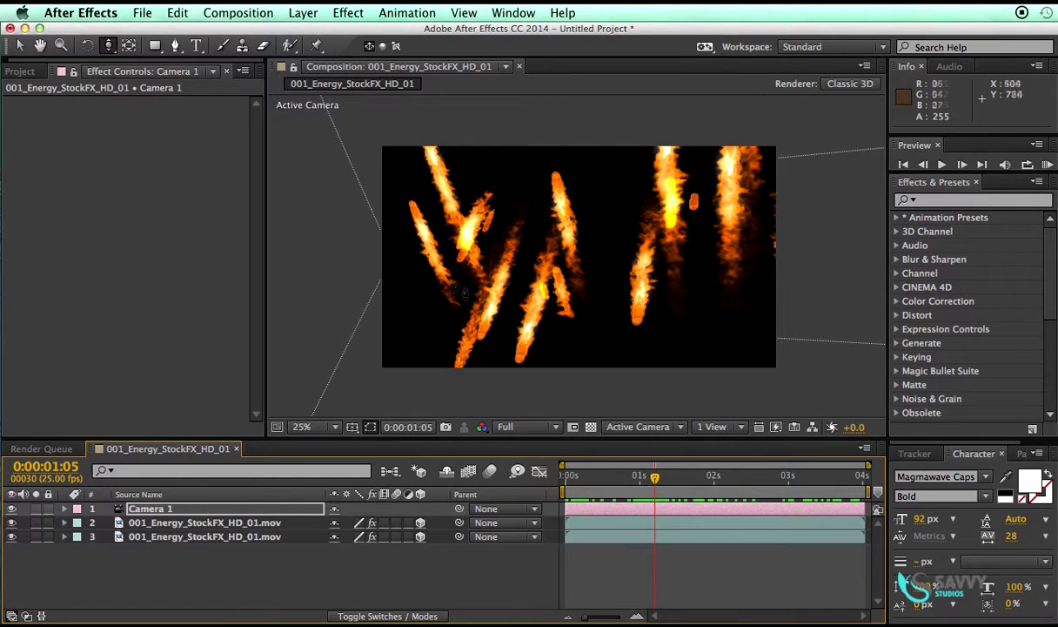
pyautogui.click(197, 46)
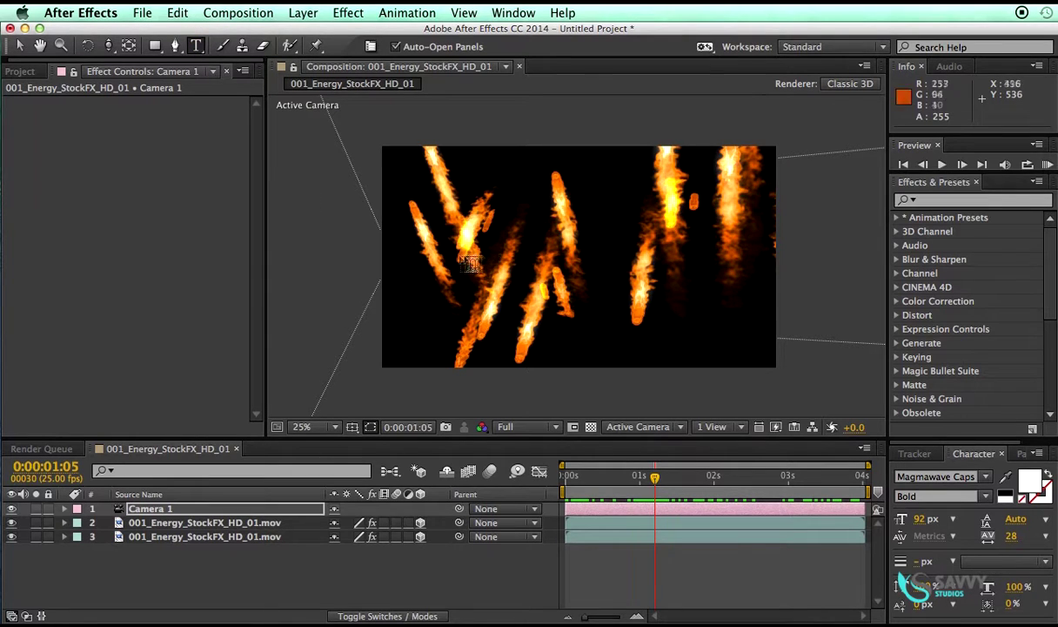
# - Type 'MOTION GRAPHICS' as a new text layer in the viewer, correcting the missing A
pyautogui.click(489, 266)
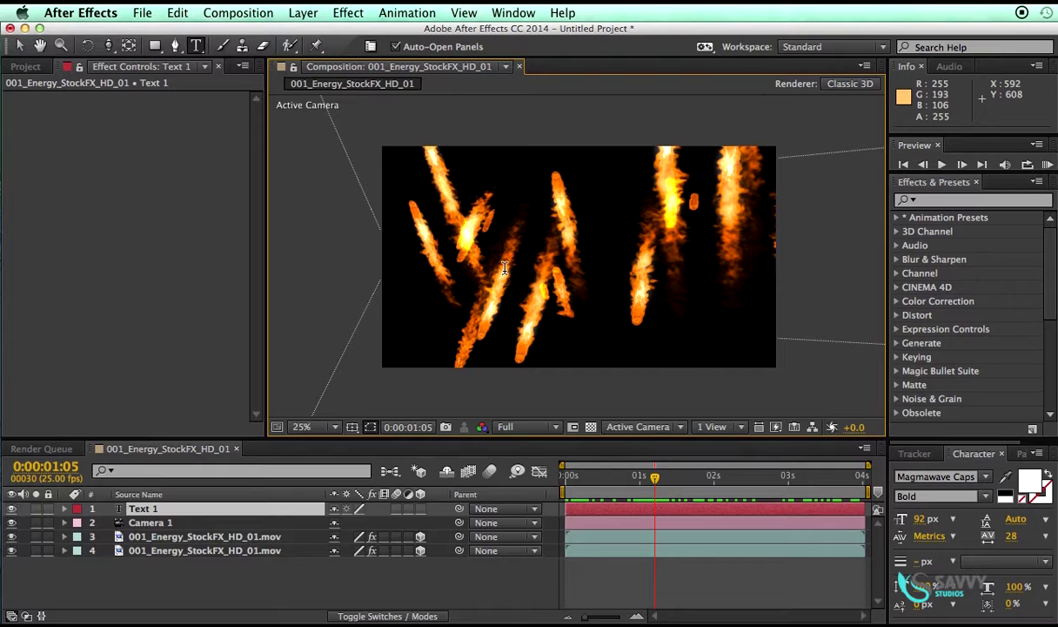
pyautogui.write('MOTION')
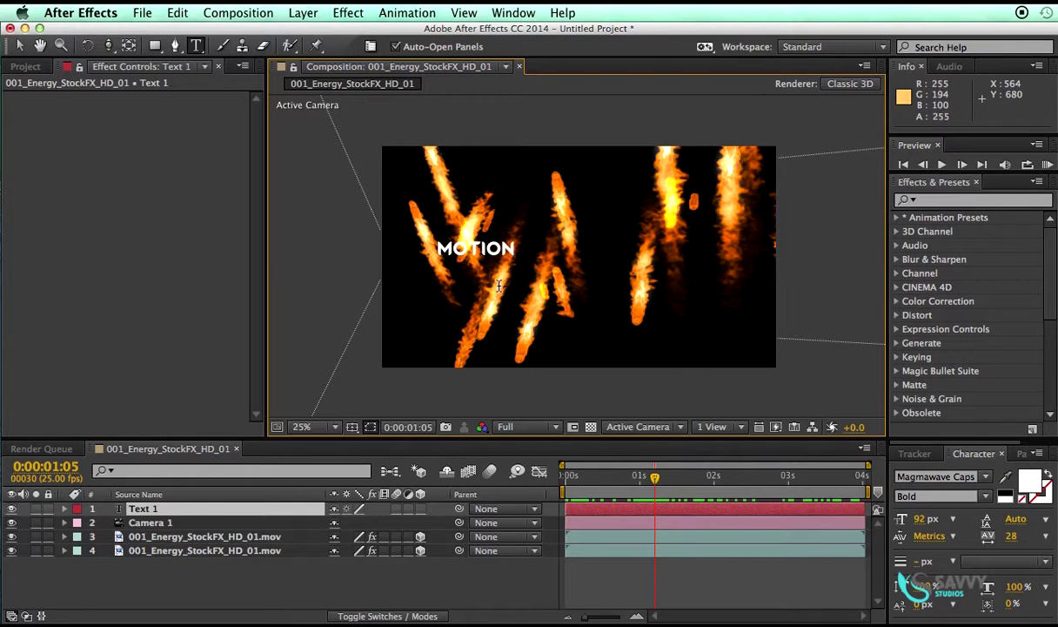
pyautogui.write(' GRP')
pyautogui.write('HICS')
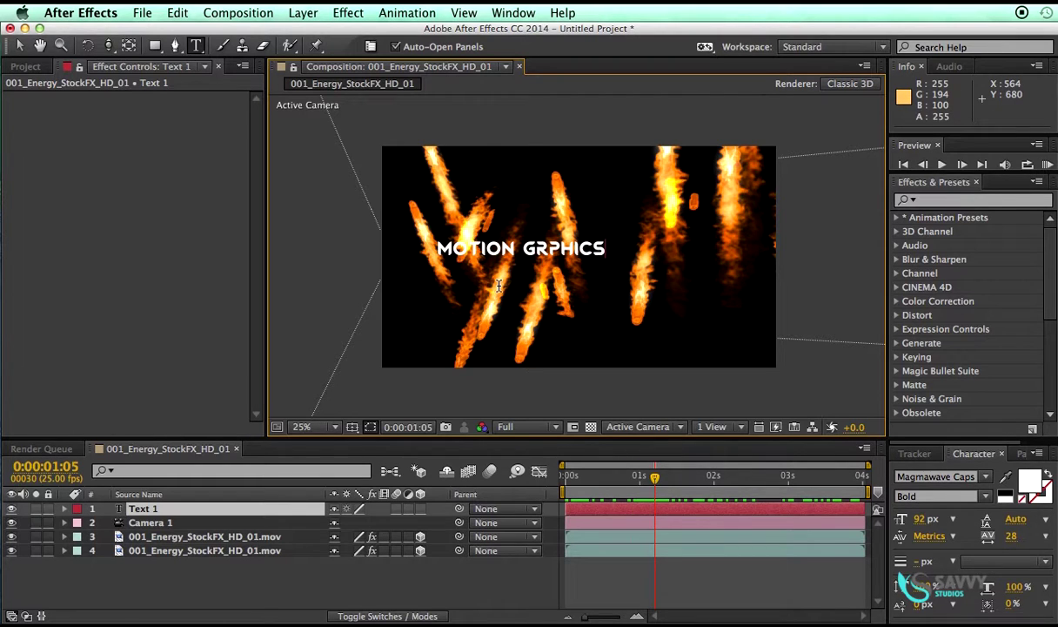
pyautogui.click(549, 242)
pyautogui.write('A')
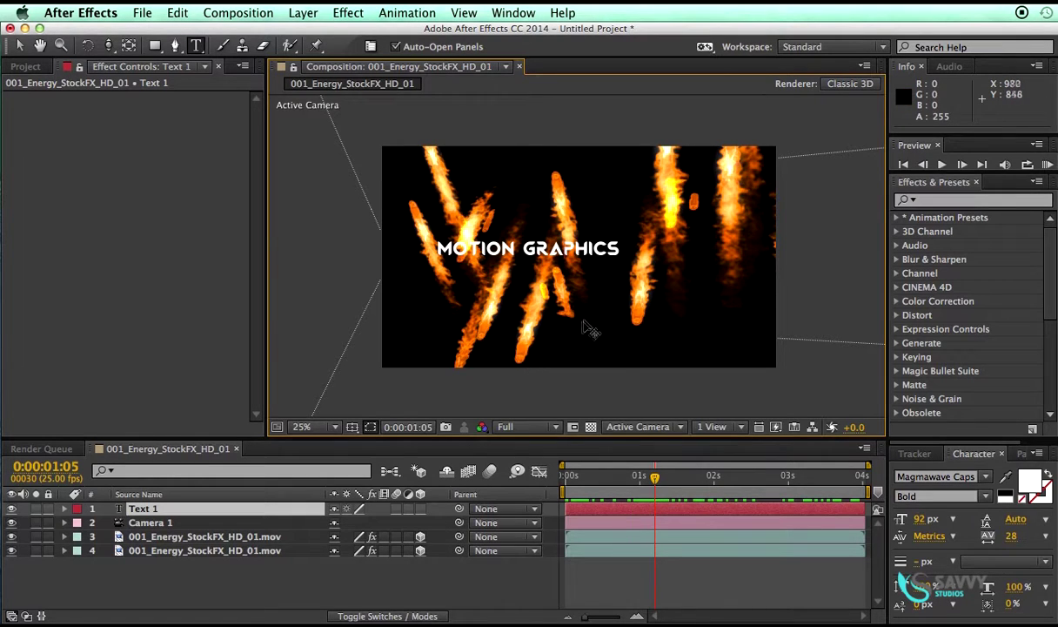
pyautogui.click(19, 46)
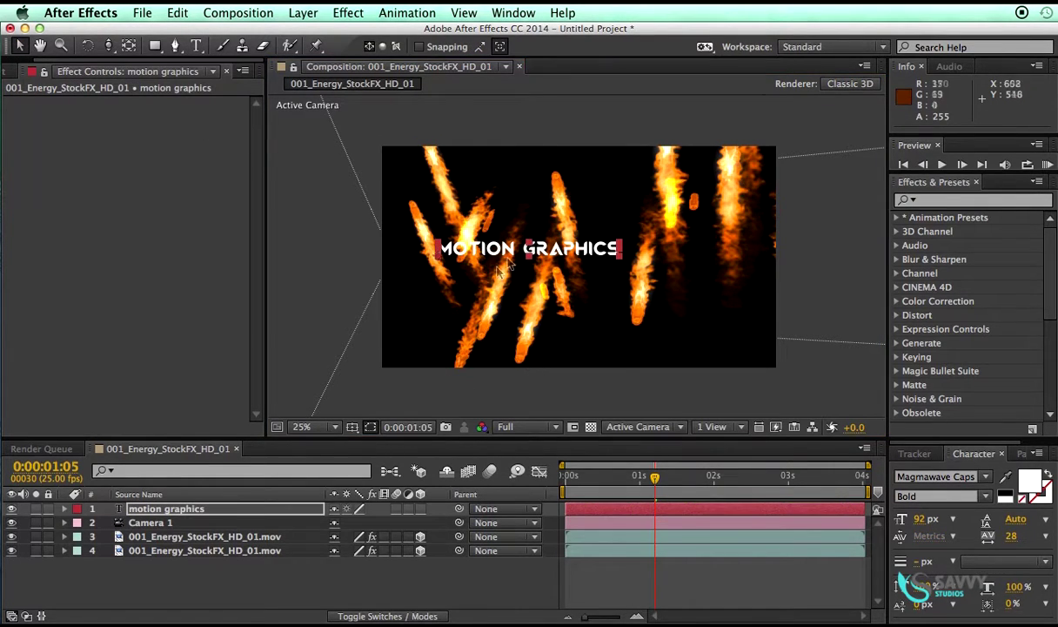
# - Move the MOTION GRAPHICS layer below Camera 1 and make it a 3D layer
pyautogui.click(235, 512)
pyautogui.moveTo(232, 517); pyautogui.dragTo(244, 523)
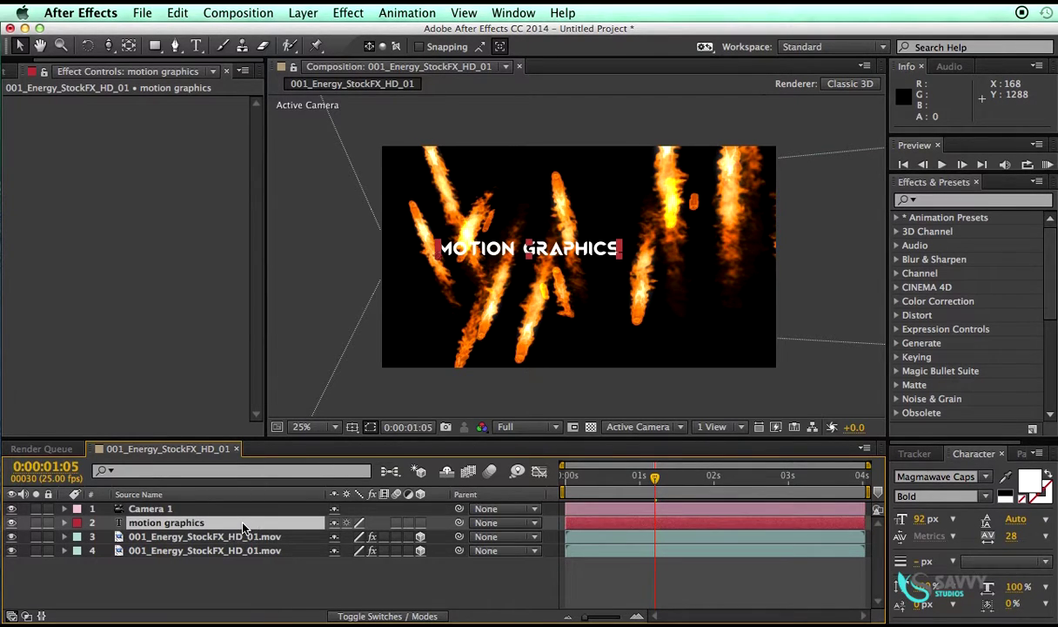
pyautogui.click(422, 523)
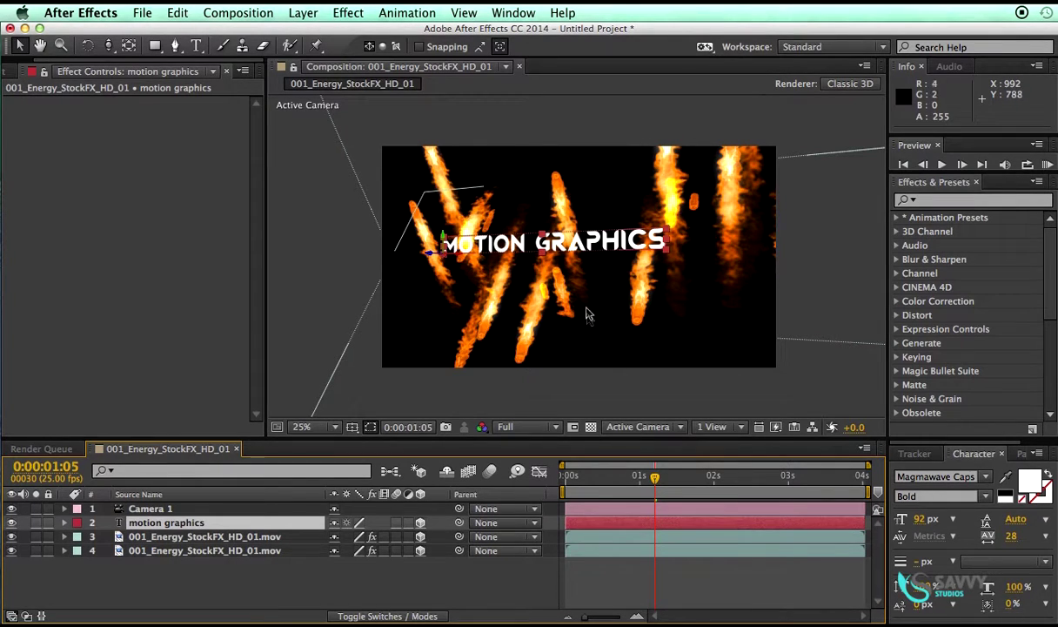
# - Reposition the MOTION GRAPHICS text in Top view, then preview it through the Active Camera
pyautogui.click(642, 427)
pyautogui.click(627, 522)
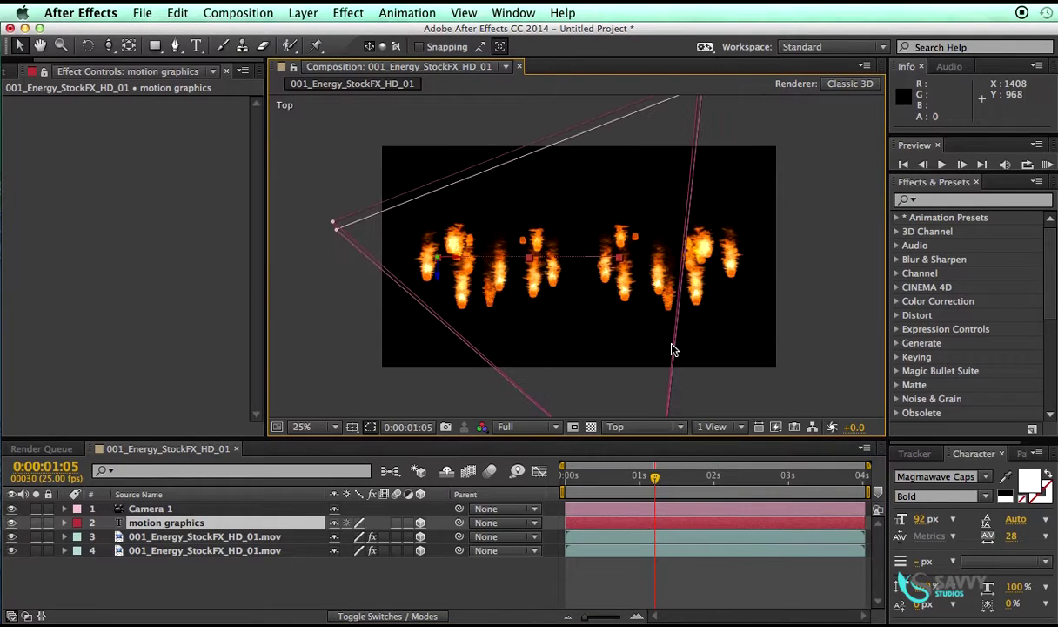
pyautogui.moveTo(451, 266); pyautogui.dragTo(493, 314)
pyautogui.click(628, 429)
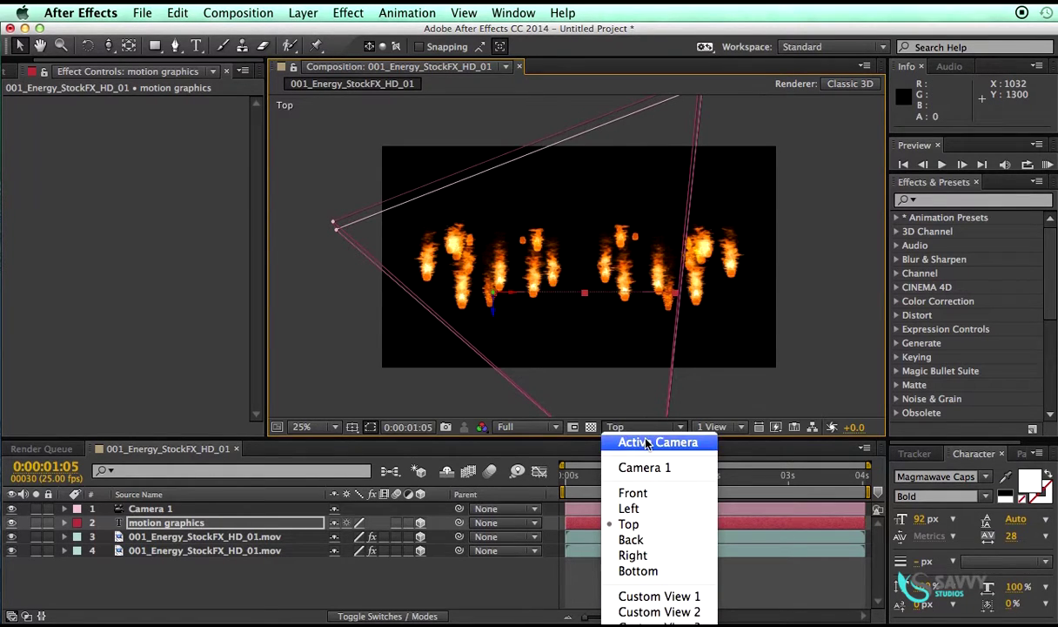
pyautogui.click(644, 438)
pyautogui.moveTo(567, 482); pyautogui.dragTo(657, 548)
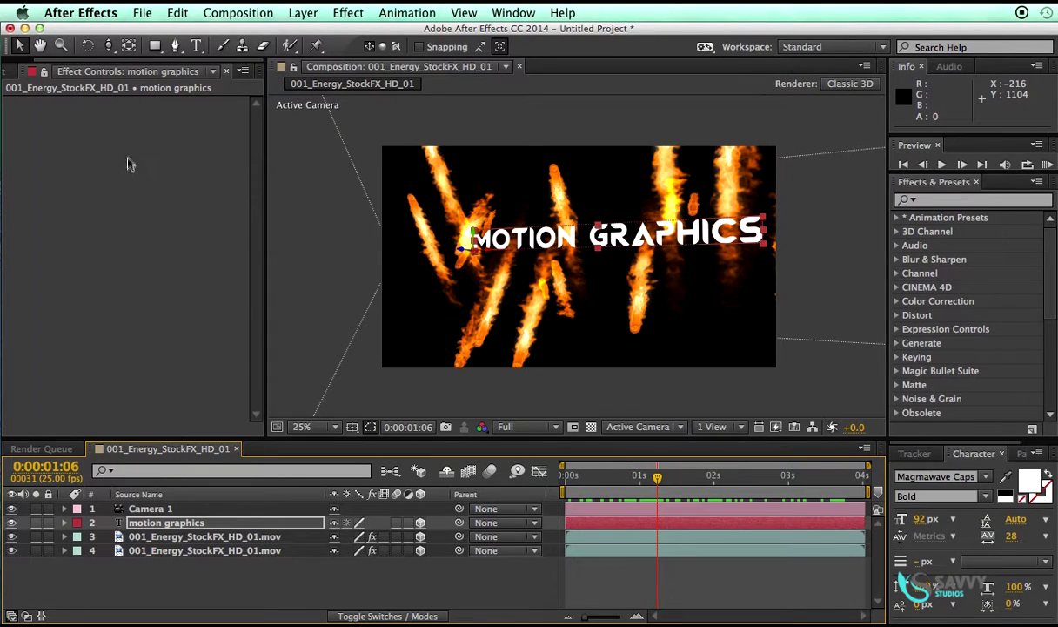
# - Add 001_Energy_StockFX_HD_02.mov from the Project panel to the comp as a 3D layer
pyautogui.scroll(2, 26, 65)
pyautogui.click(26, 71)
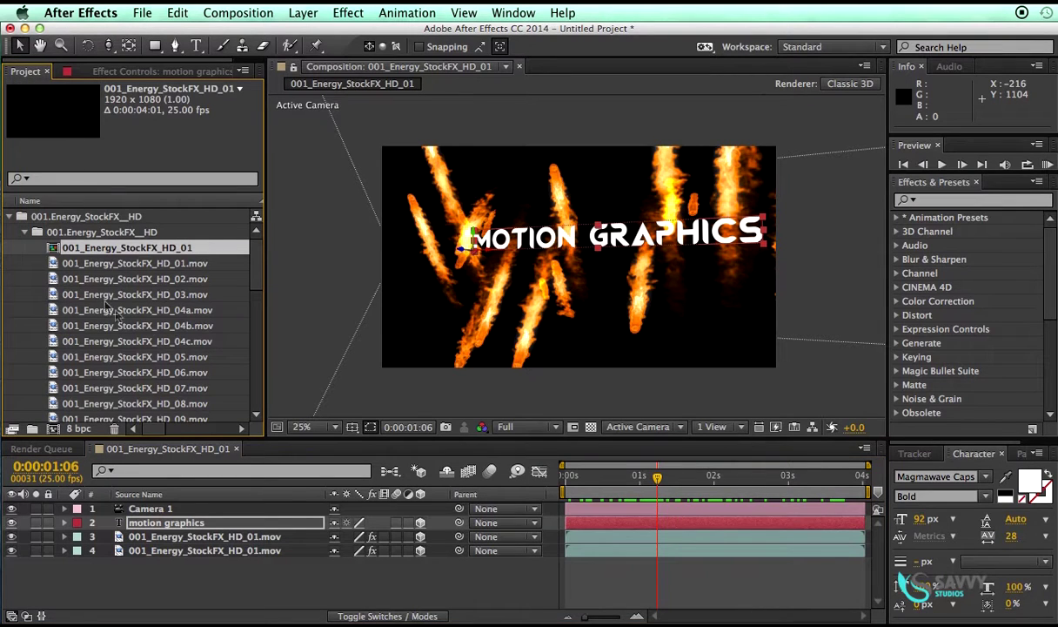
pyautogui.click(183, 280)
pyautogui.moveTo(196, 286); pyautogui.dragTo(261, 566)
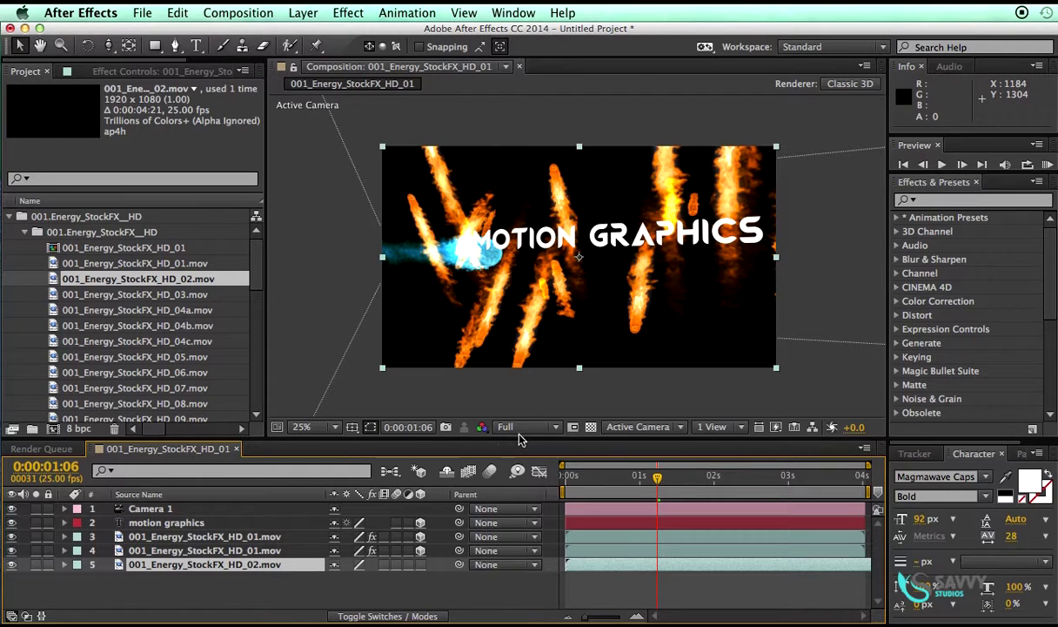
pyautogui.click(421, 564)
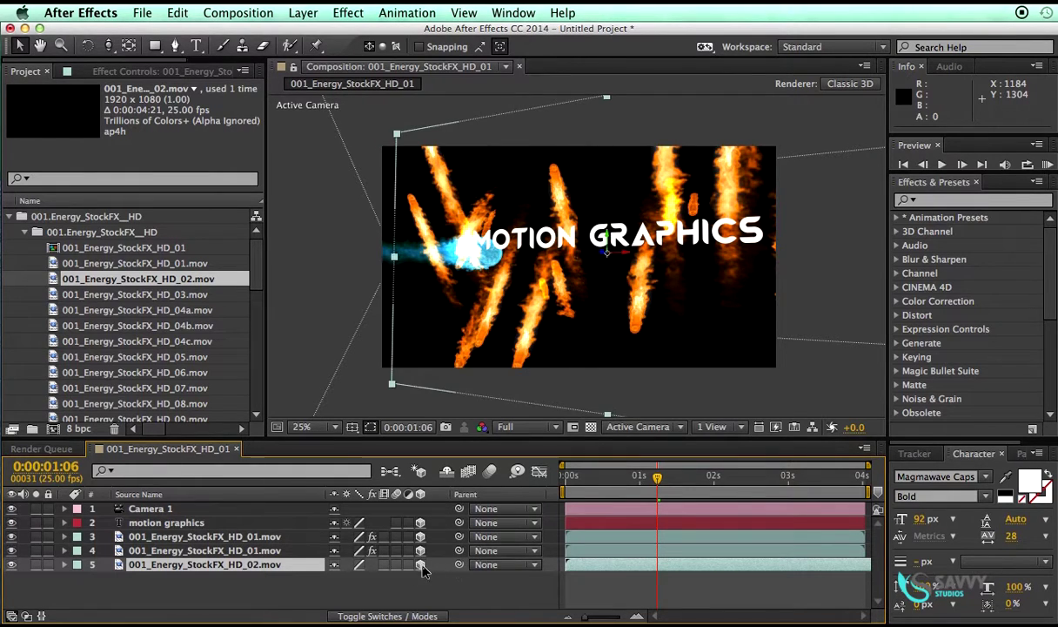
# - Set the blue burst layer's depth in Top view, then return to Active Camera view
pyautogui.click(640, 426)
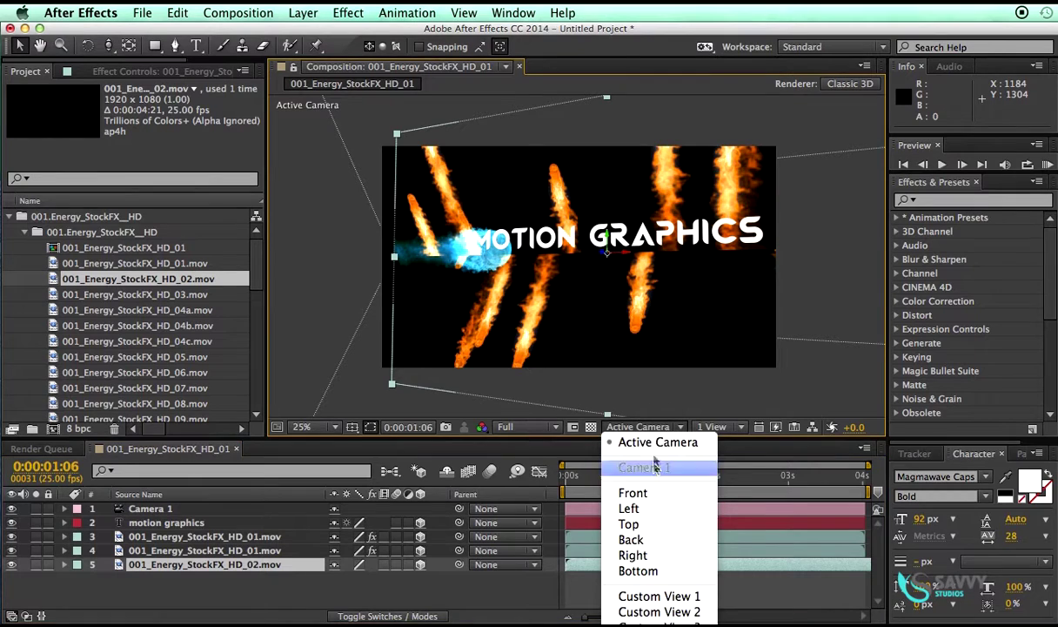
pyautogui.click(668, 459)
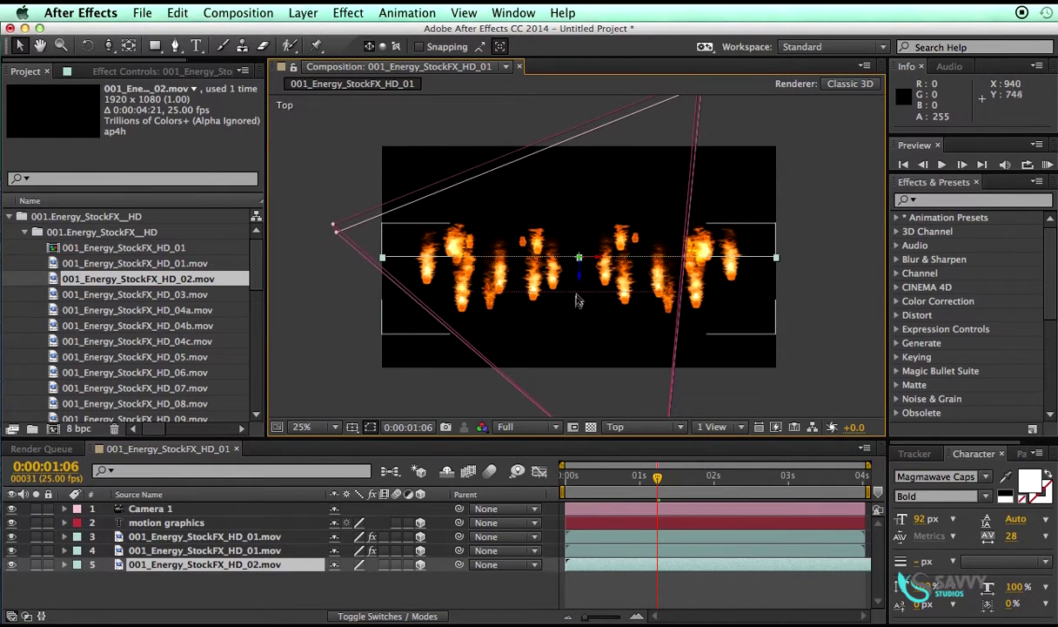
pyautogui.moveTo(581, 275); pyautogui.dragTo(586, 317)
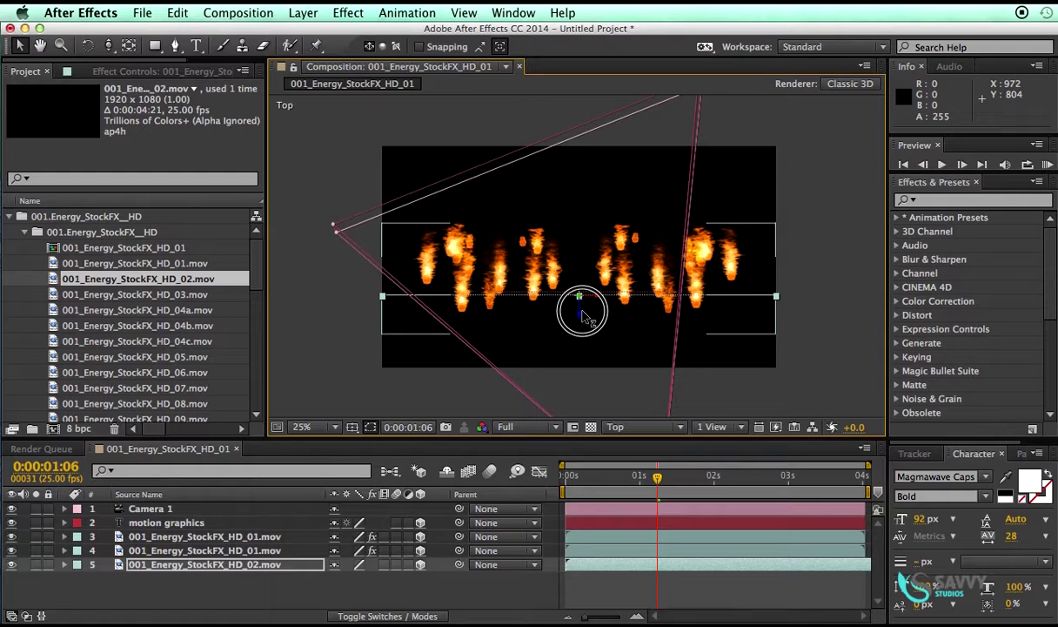
pyautogui.moveTo(583, 316); pyautogui.dragTo(585, 313)
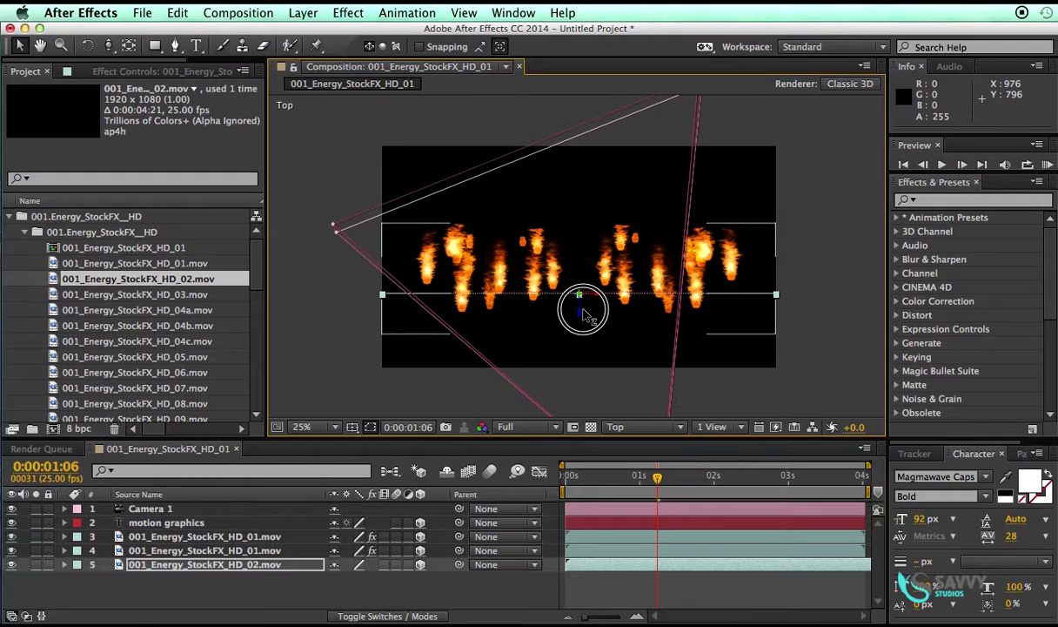
pyautogui.moveTo(584, 315); pyautogui.dragTo(583, 315)
pyautogui.click(646, 427)
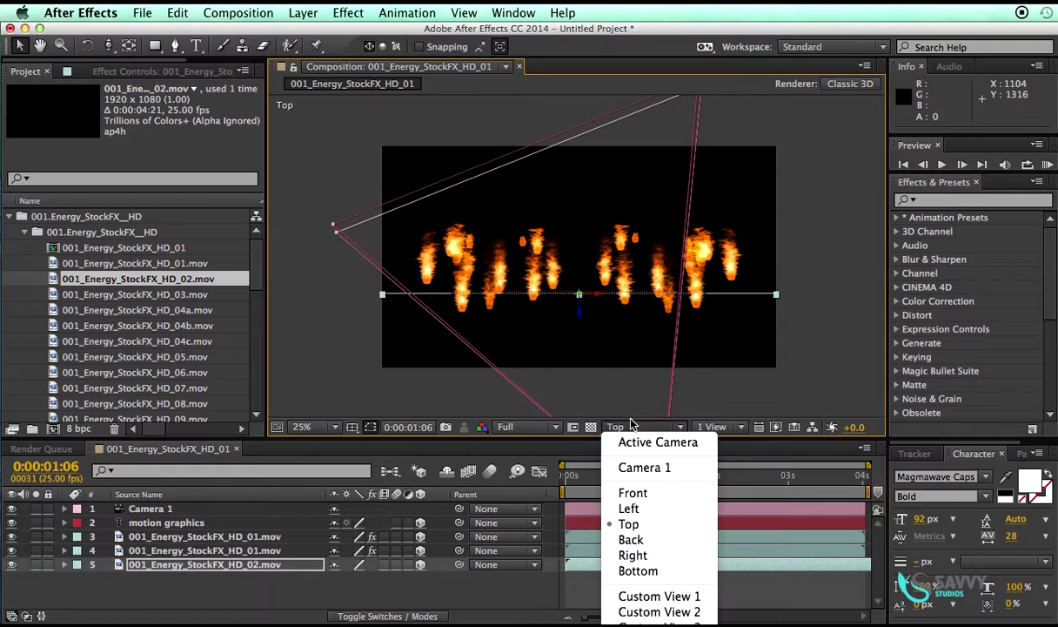
pyautogui.click(649, 440)
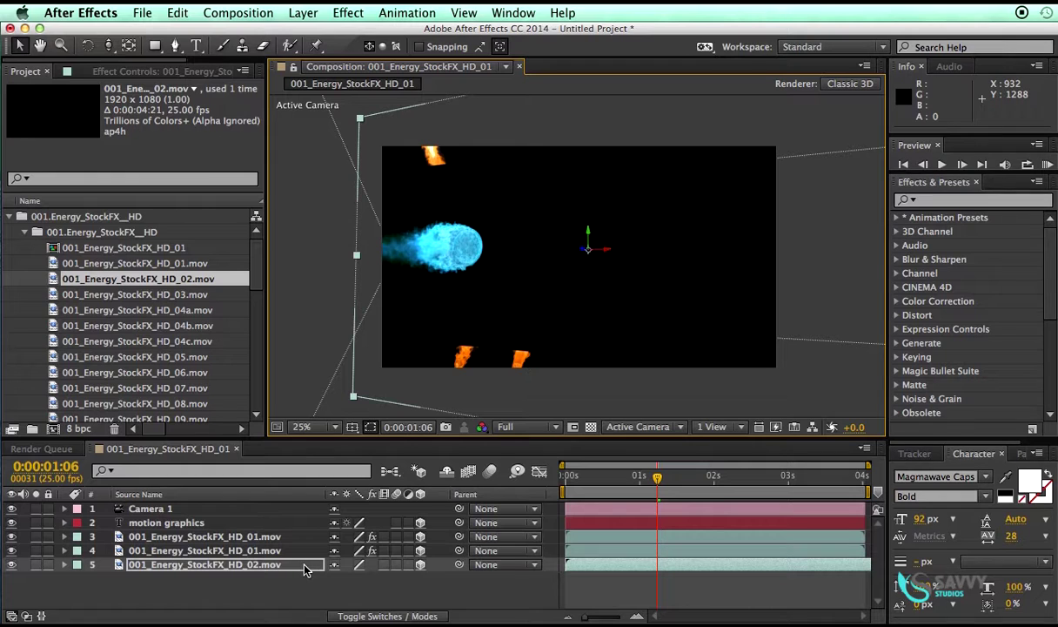
# - Set the 001_Energy_StockFX_HD_02.mov layer's blend mode to Add
pyautogui.press('F4')
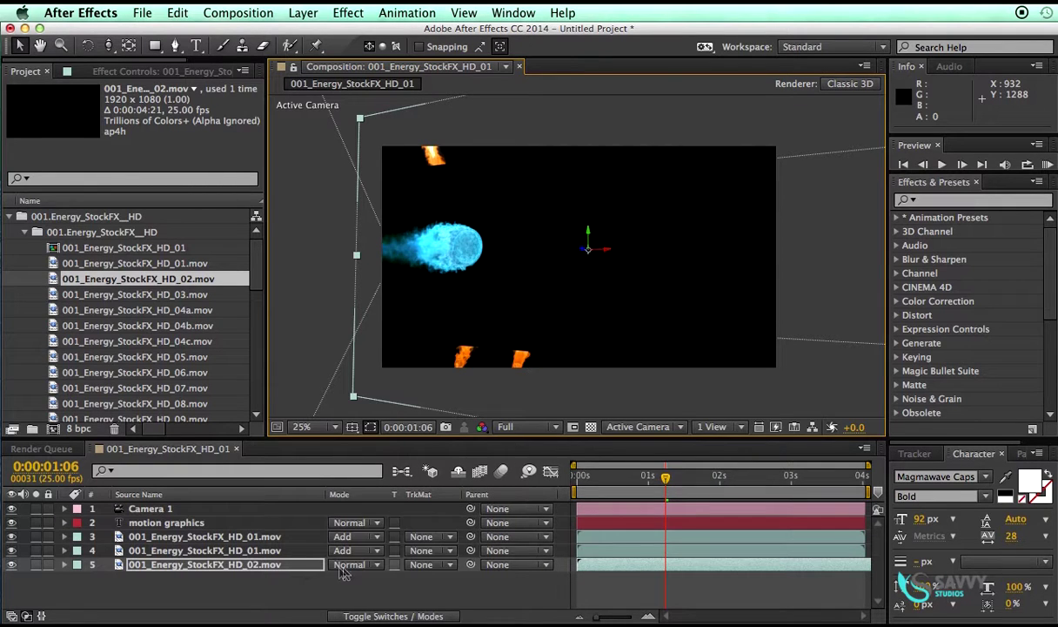
pyautogui.click(357, 566)
pyautogui.click(357, 237)
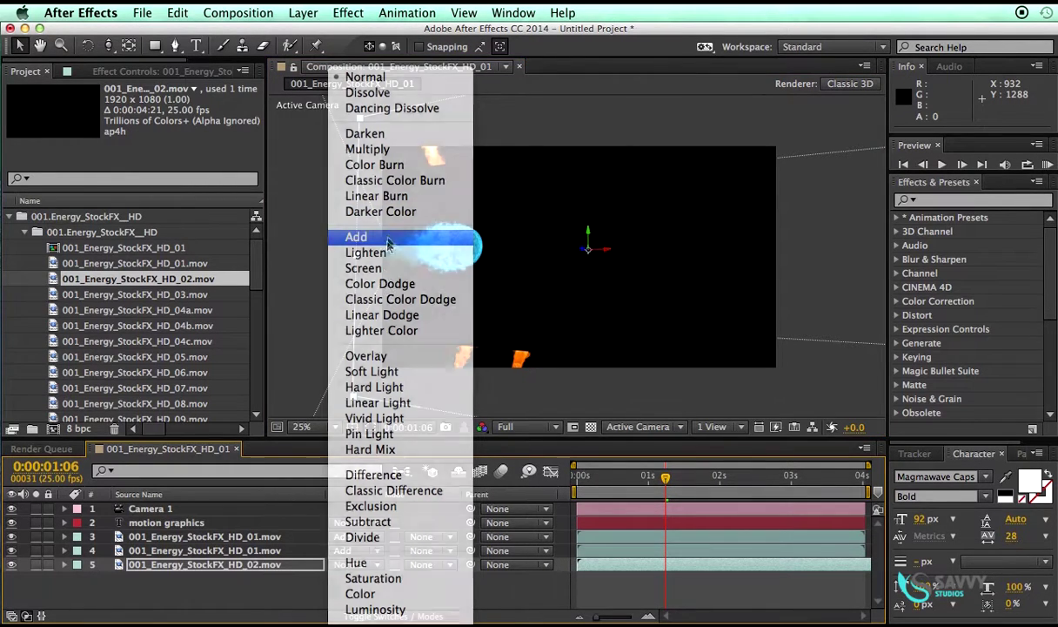
# - Tilt the blue burst layer slightly in 3D at 25% zoom and preview to about one second
pyautogui.press(',')
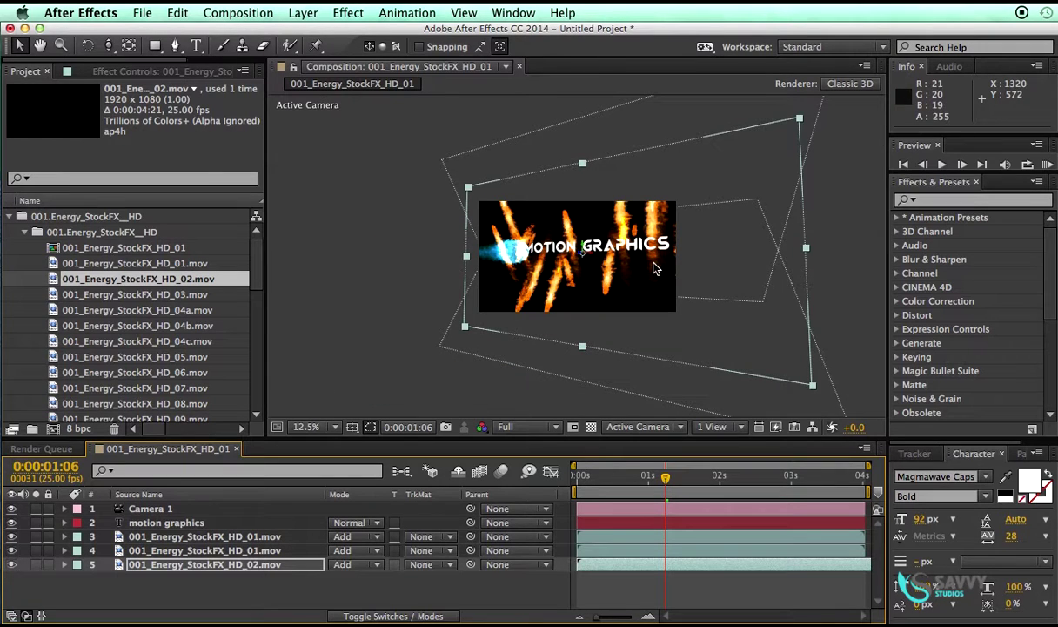
pyautogui.click(585, 172)
pyautogui.moveTo(586, 174); pyautogui.dragTo(586, 182)
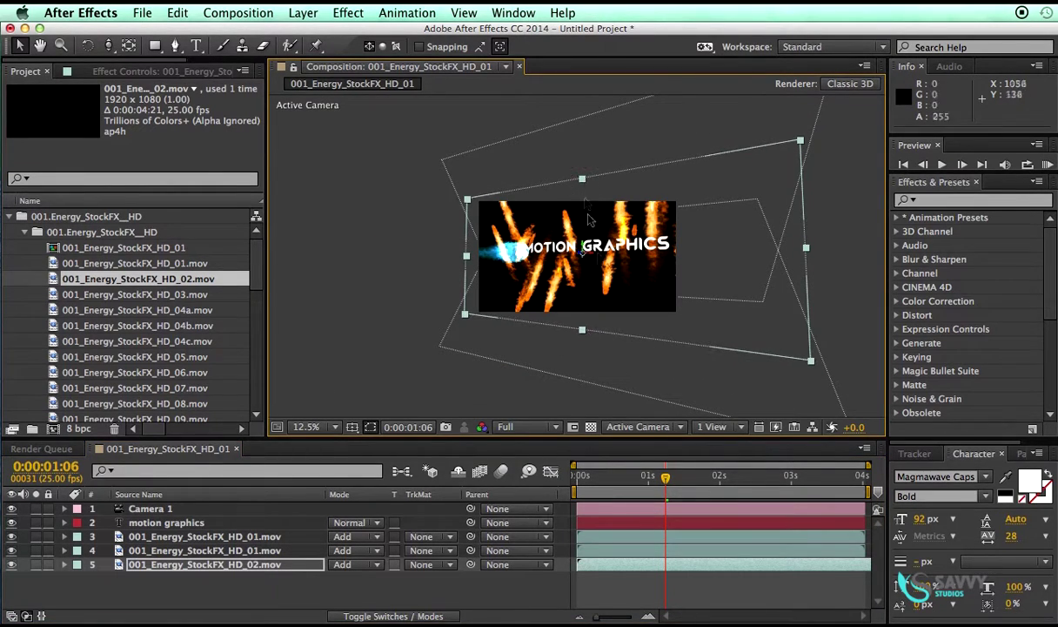
pyautogui.press('.')
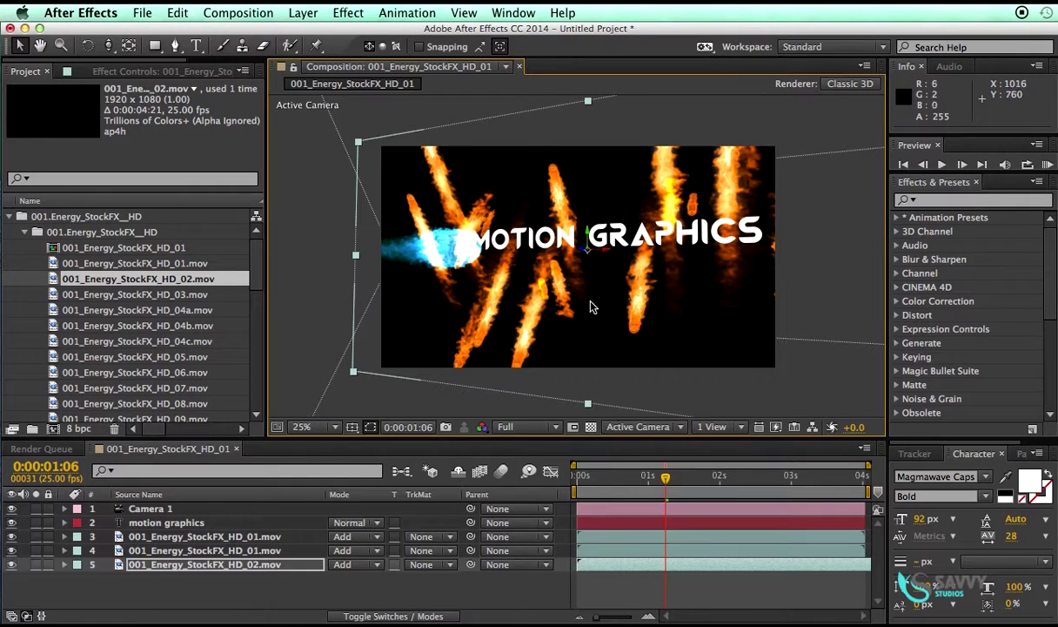
pyautogui.moveTo(592, 241); pyautogui.dragTo(592, 236)
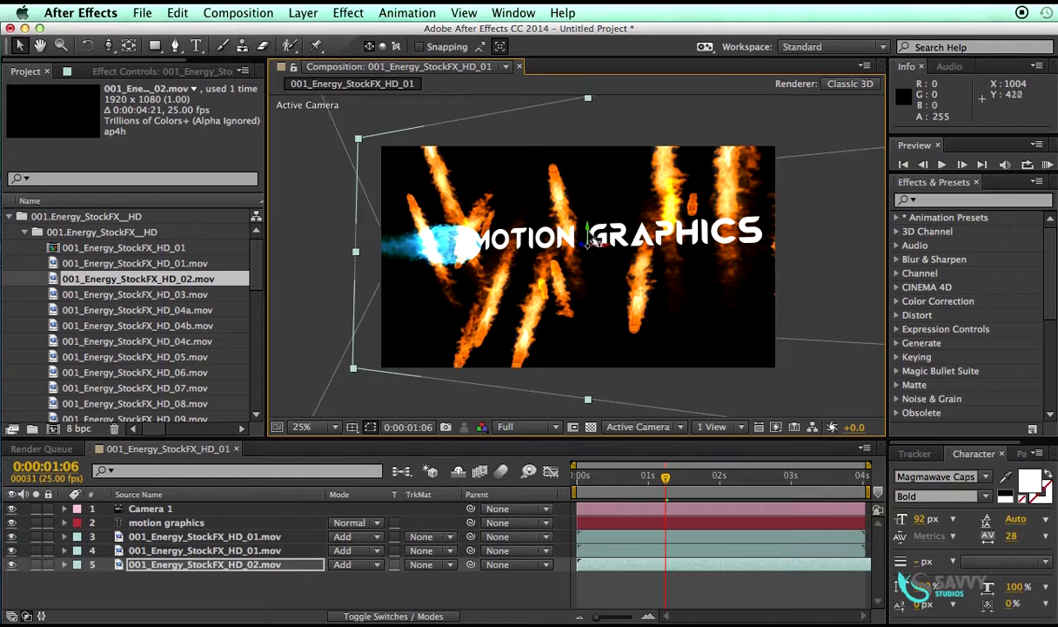
pyautogui.moveTo(589, 484); pyautogui.dragTo(693, 492)
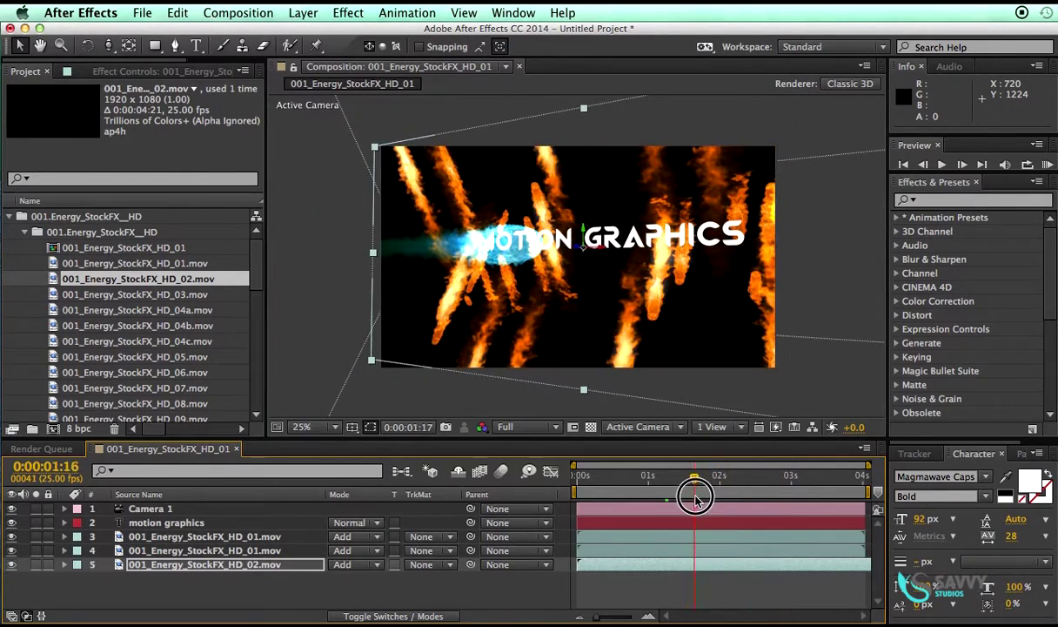
# - Time-stretch 001_Energy_StockFX_HD_02.mov to 20% so it lasts one second
pyautogui.rightClick(689, 571)
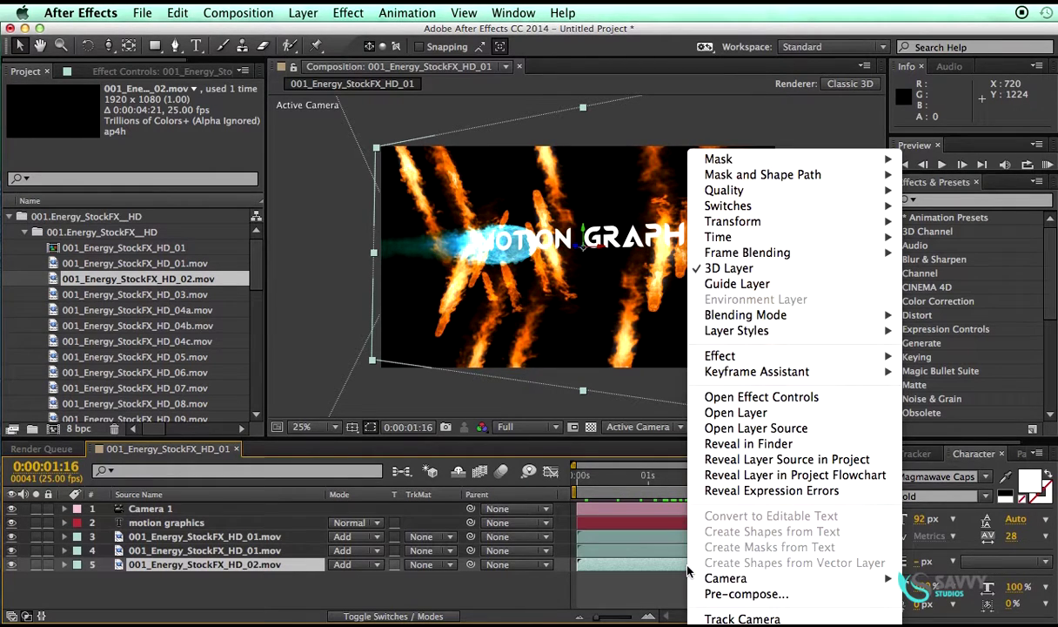
pyautogui.moveTo(772, 255)
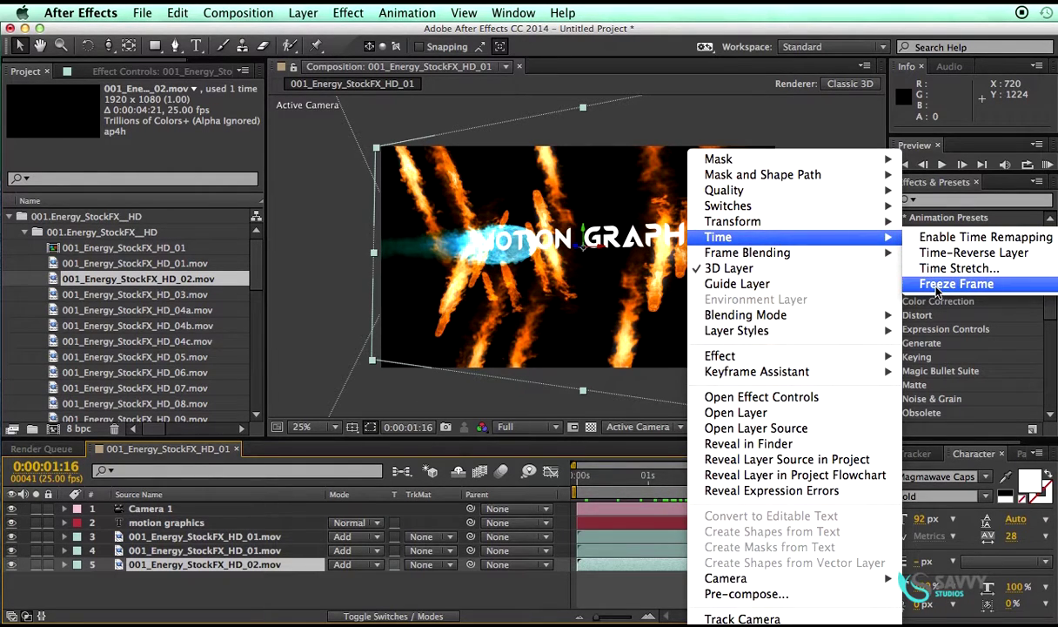
pyautogui.click(957, 268)
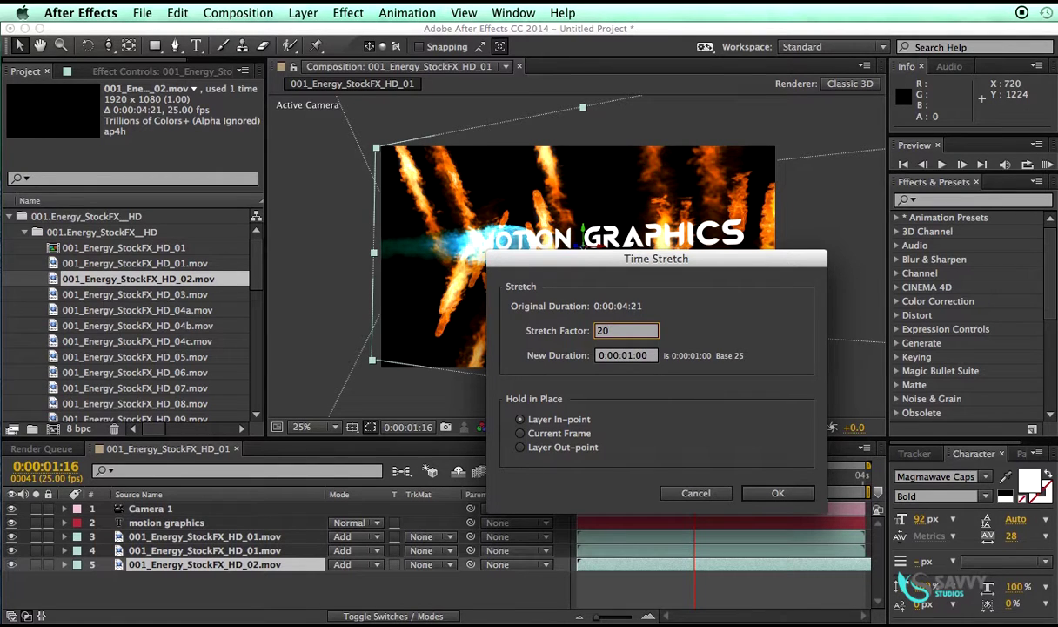
pyautogui.click(783, 496)
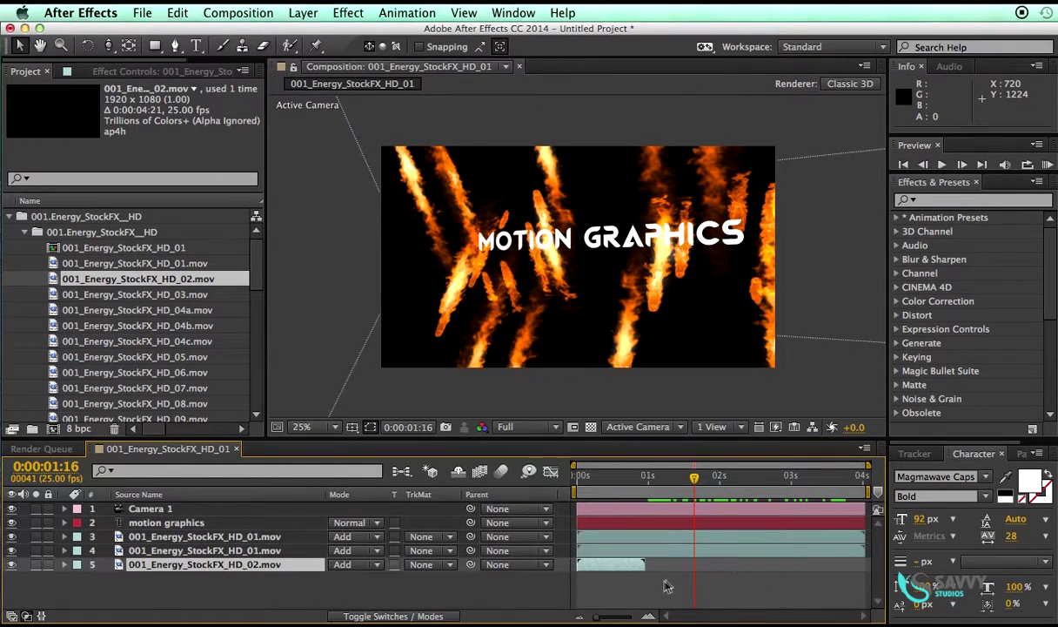
# - Move the one-second burst clip to start around 1.2 seconds, checking it shoots through the text
pyautogui.moveTo(607, 567); pyautogui.dragTo(714, 565)
pyautogui.click(696, 480)
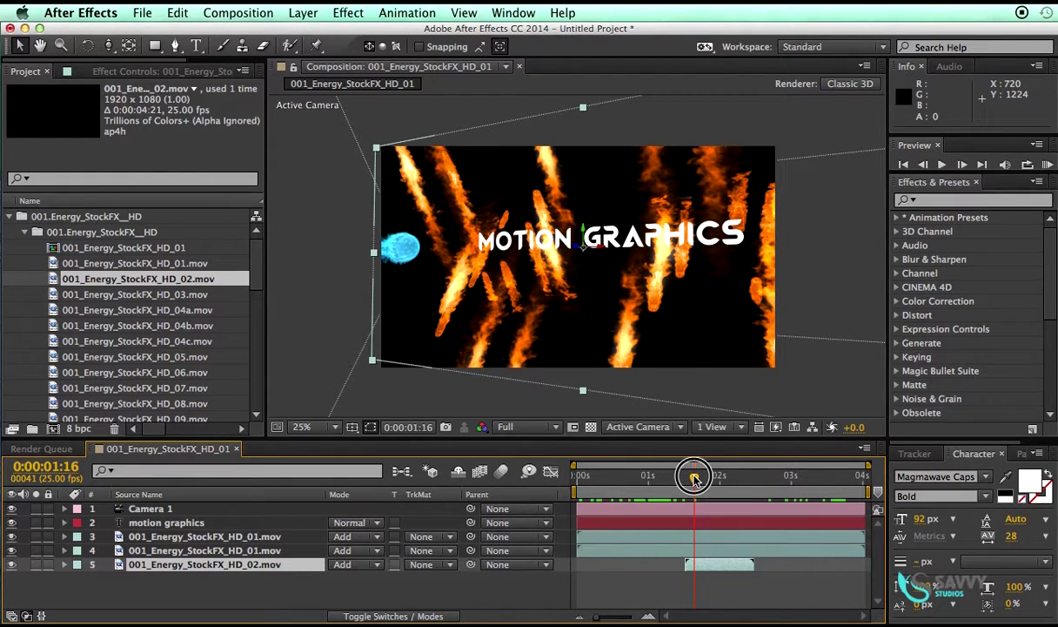
pyautogui.moveTo(696, 480); pyautogui.dragTo(691, 478)
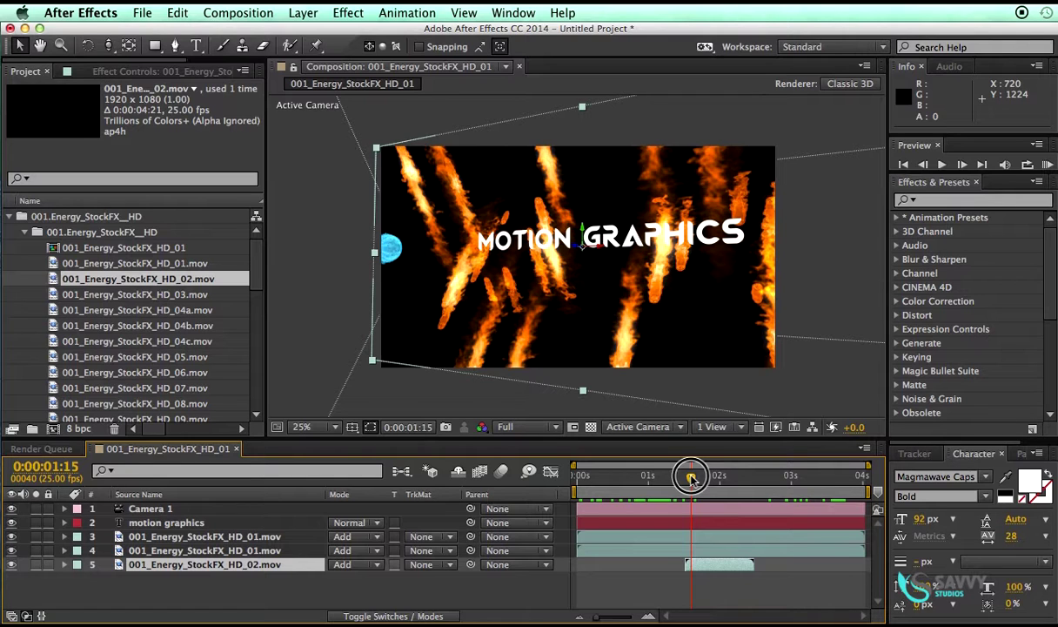
pyautogui.moveTo(692, 479); pyautogui.dragTo(663, 482)
pyautogui.moveTo(703, 568); pyautogui.dragTo(682, 568)
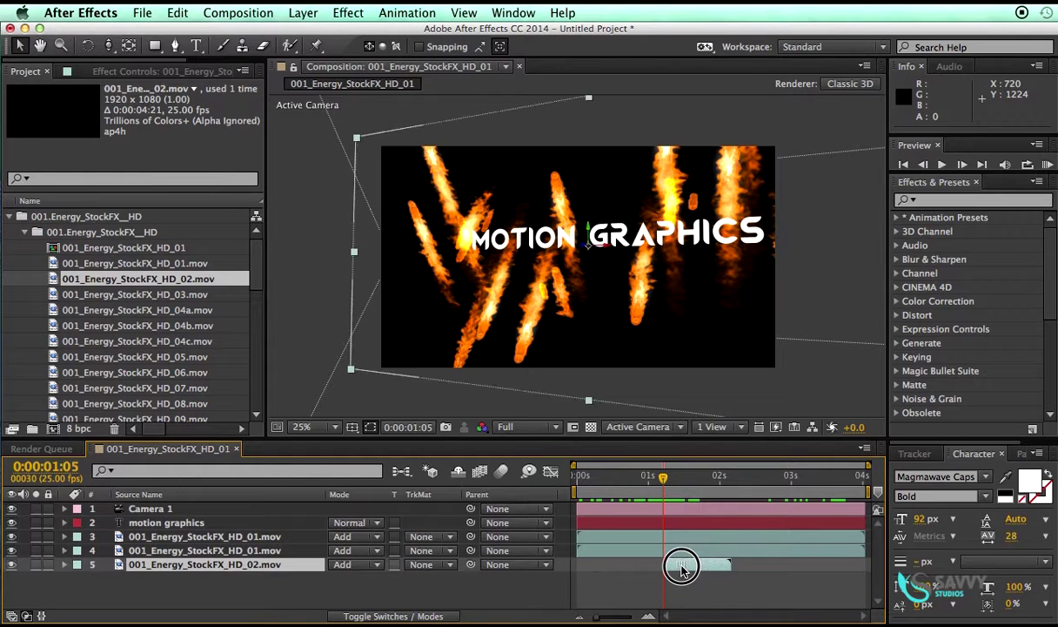
pyautogui.moveTo(688, 475)
pyautogui.mouseDown()
pyautogui.moveTo(732, 468)
pyautogui.moveTo(695, 475)
pyautogui.moveTo(709, 475)
pyautogui.mouseUp()
pyautogui.click(274, 579)
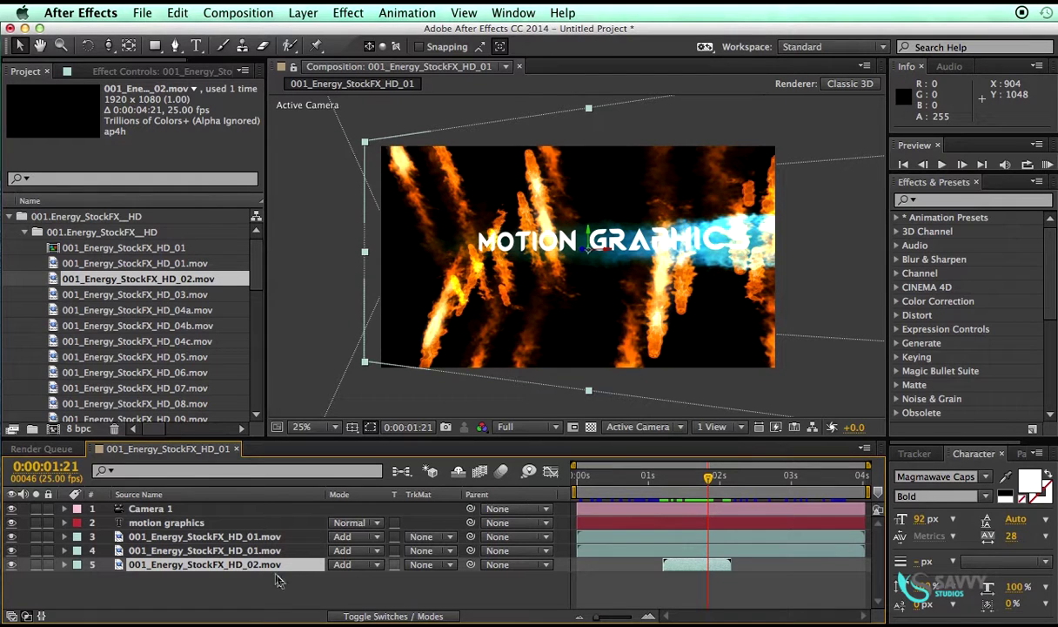
pyautogui.click(217, 522)
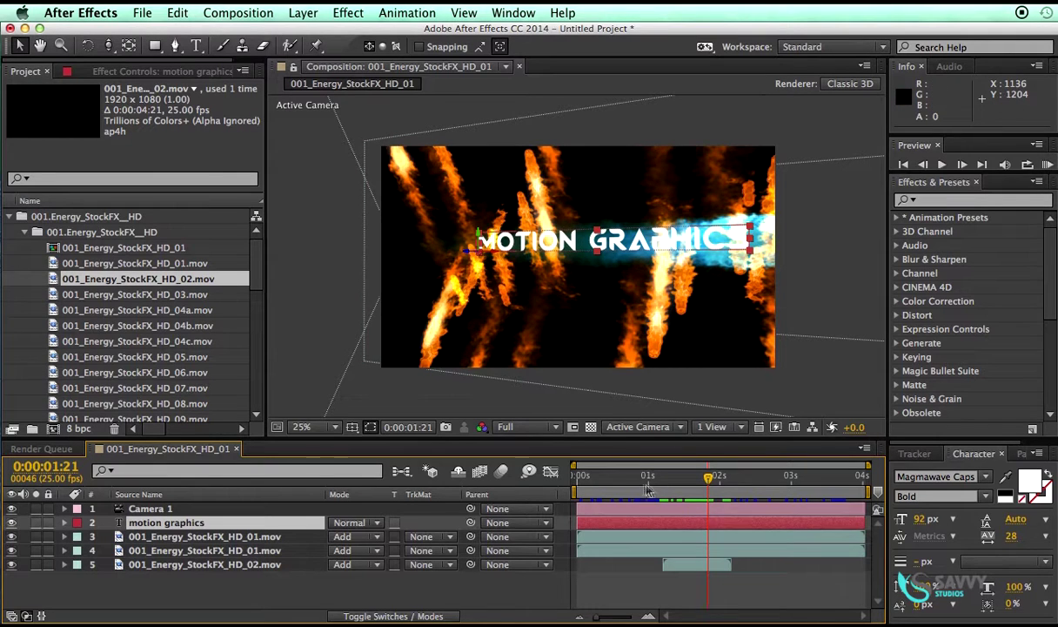
# - Apply a Linear Wipe effect to the MOTION GRAPHICS text layer
pyautogui.moveTo(596, 470); pyautogui.dragTo(665, 478)
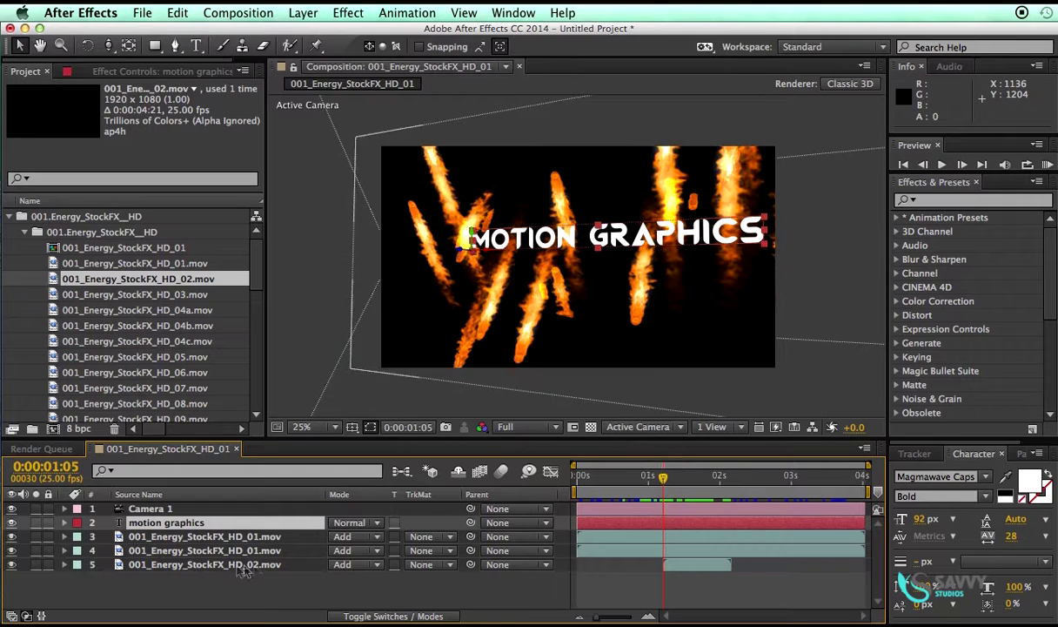
pyautogui.click(155, 73)
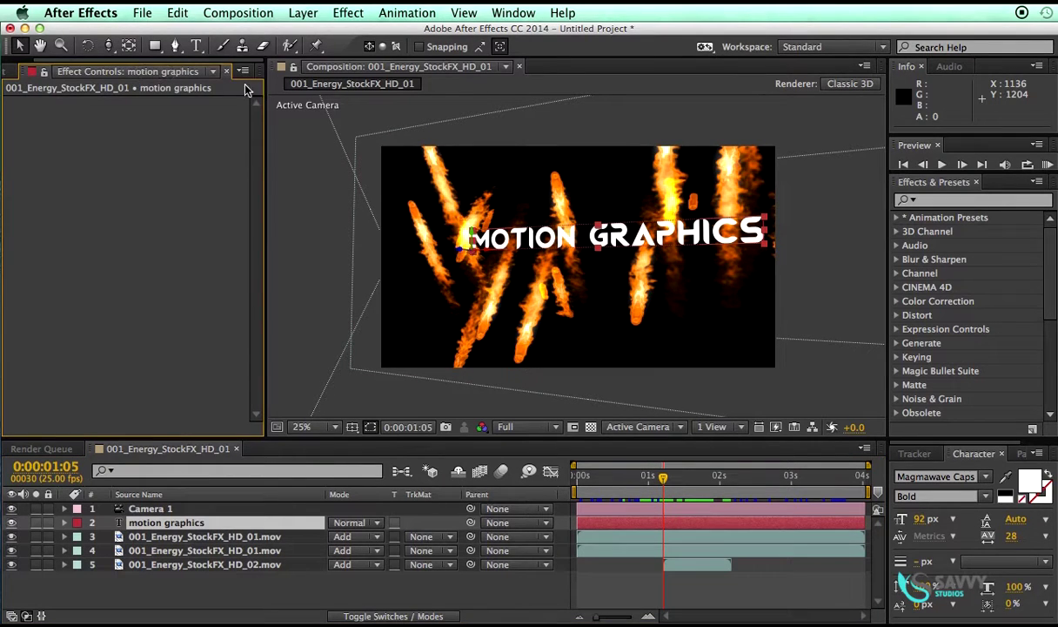
pyautogui.click(333, 16)
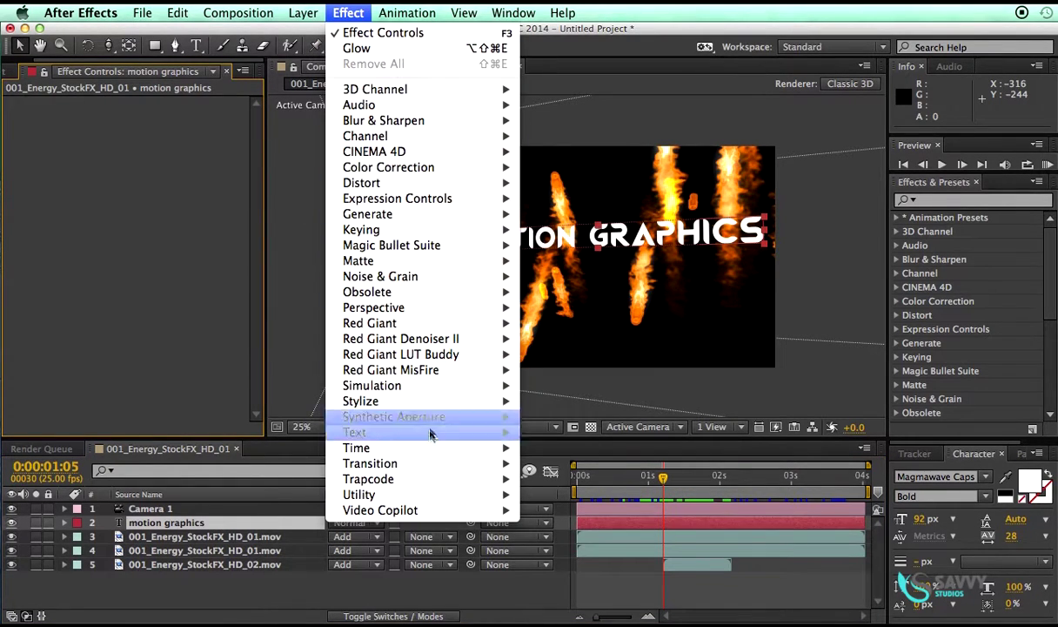
pyautogui.moveTo(409, 463)
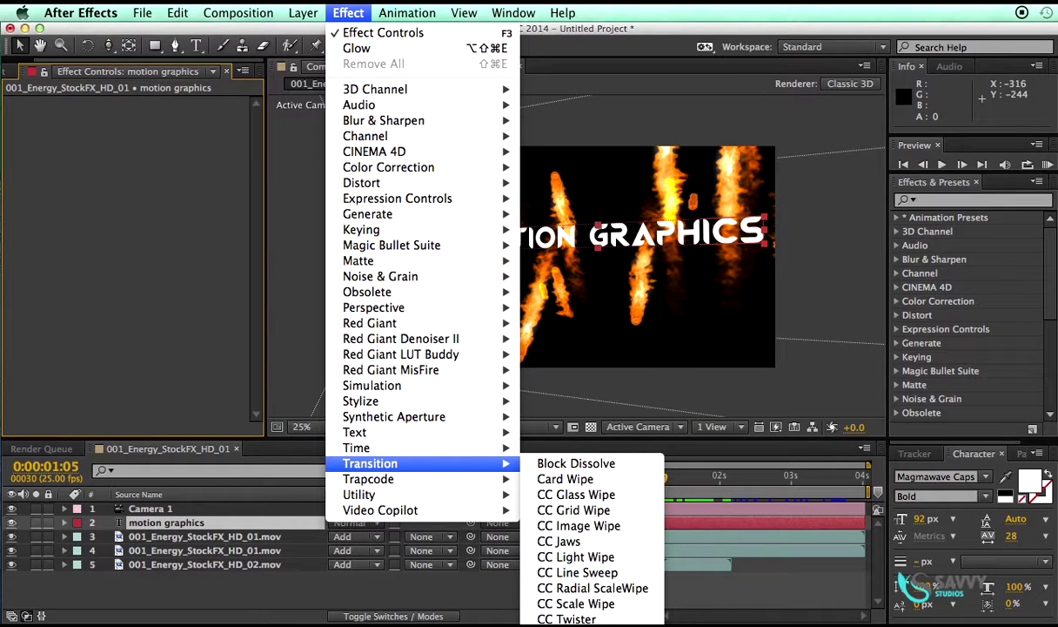
pyautogui.click(565, 624)
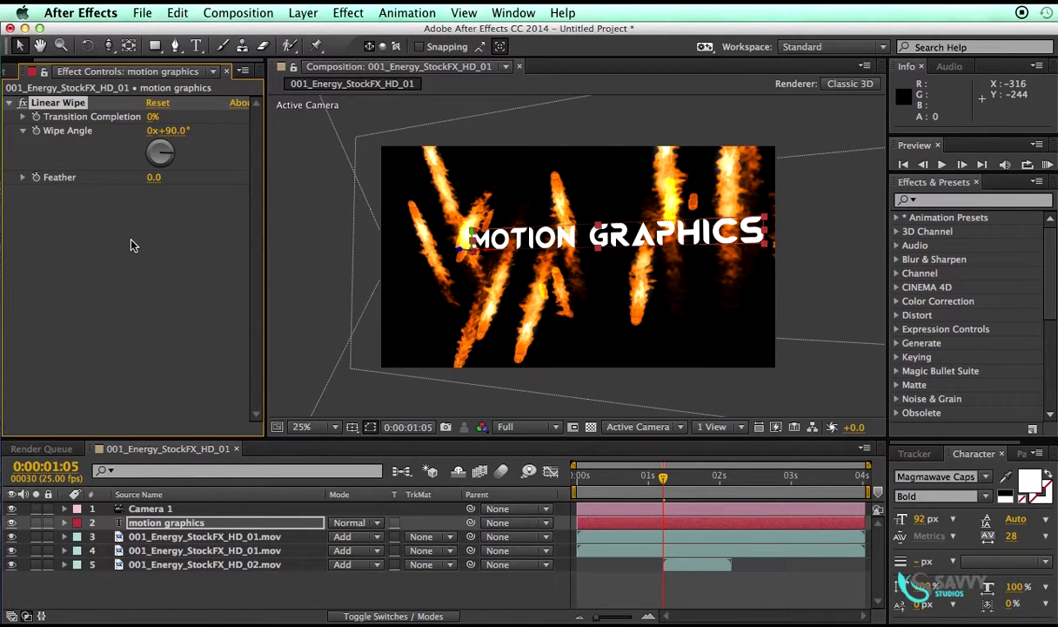
# - Set the Linear Wipe angle to 271° and Transition Completion to 100%
pyautogui.press('pageup')
pyautogui.press('pageup')
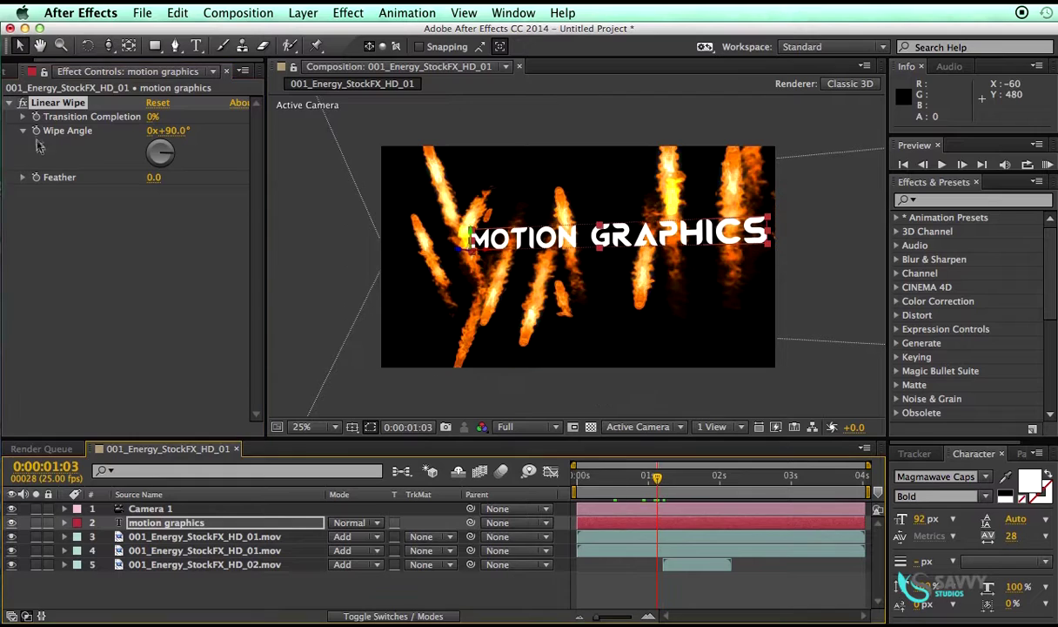
pyautogui.moveTo(172, 159); pyautogui.dragTo(120, 155)
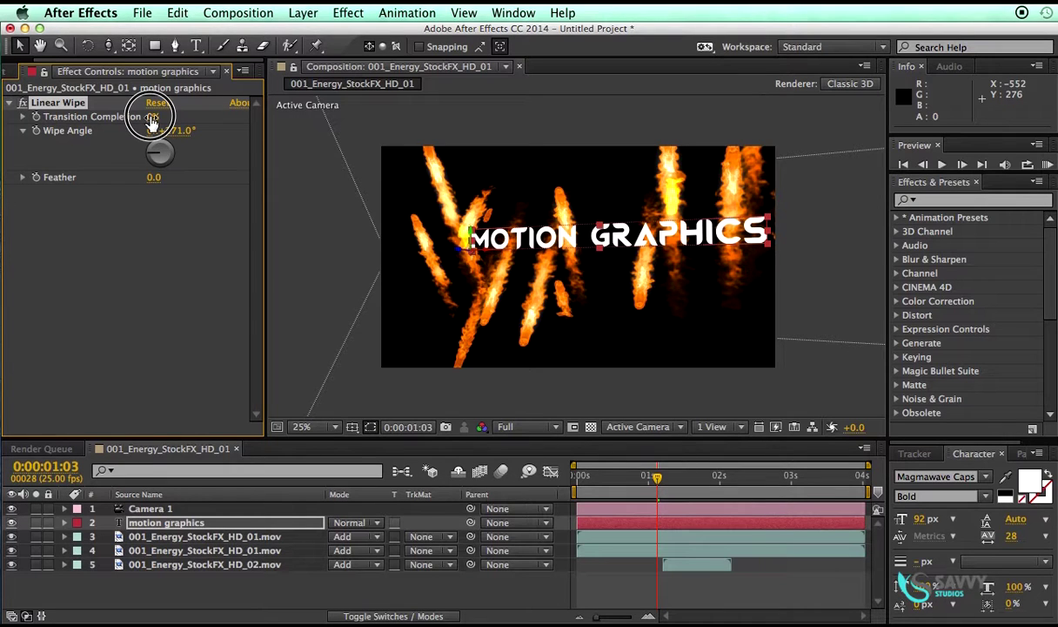
pyautogui.moveTo(153, 116); pyautogui.dragTo(218, 112)
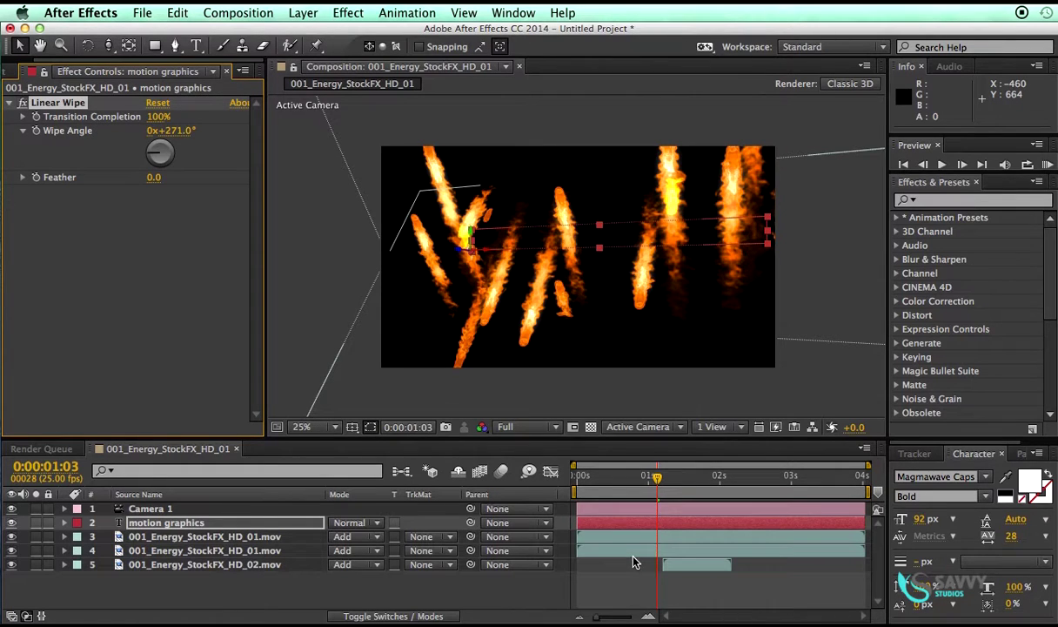
# - Set a starting Transition Completion keyframe at 100% and reveal the text layer's keyframes
pyautogui.click(661, 478)
pyautogui.moveTo(661, 477); pyautogui.dragTo(694, 478)
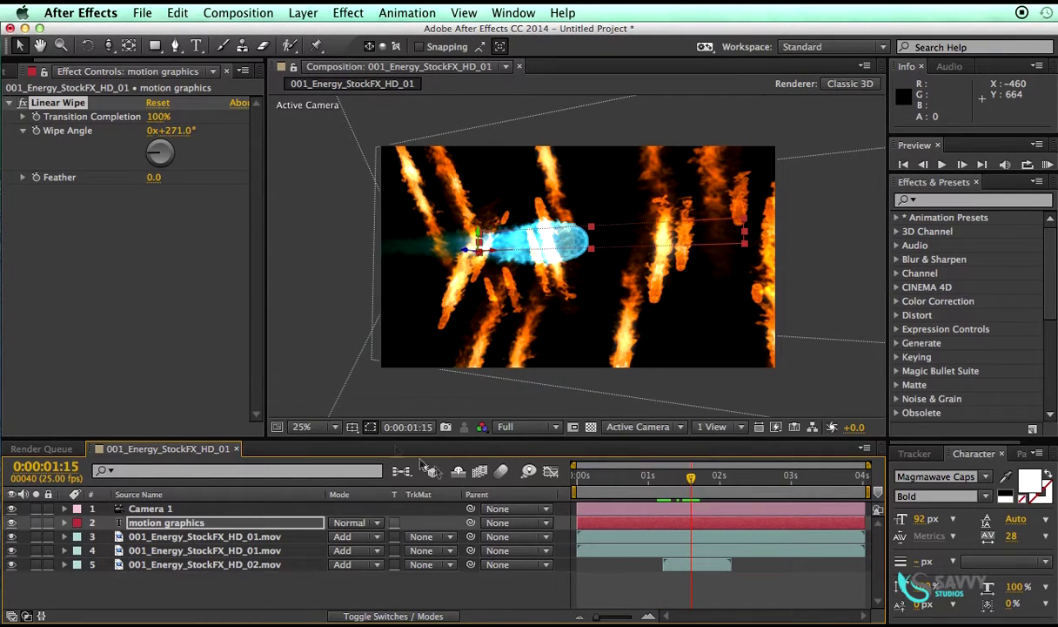
pyautogui.click(36, 116)
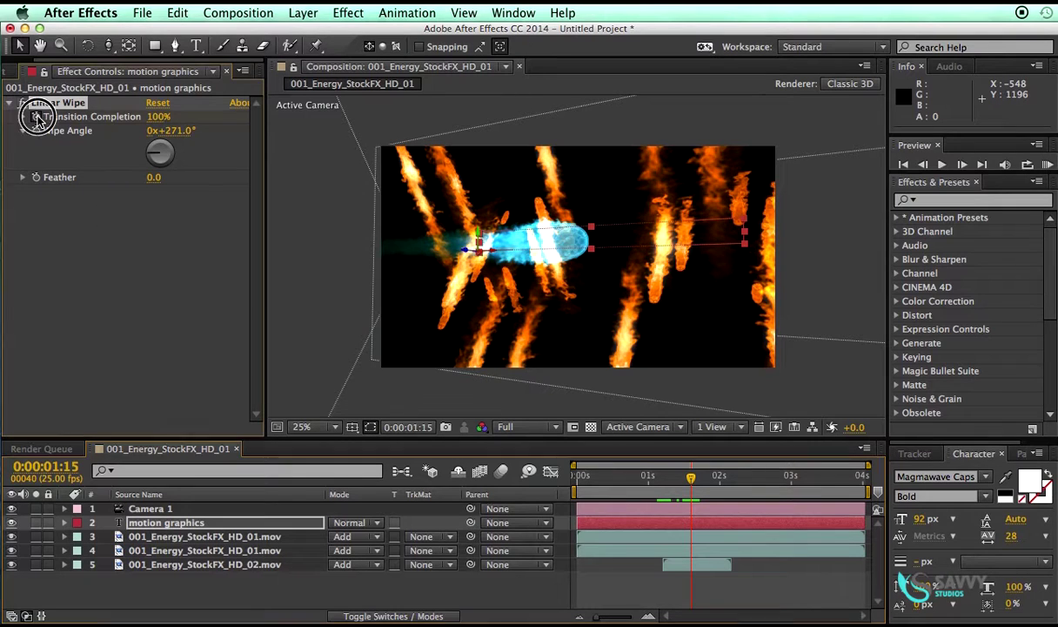
pyautogui.click(215, 525)
pyautogui.press('u')
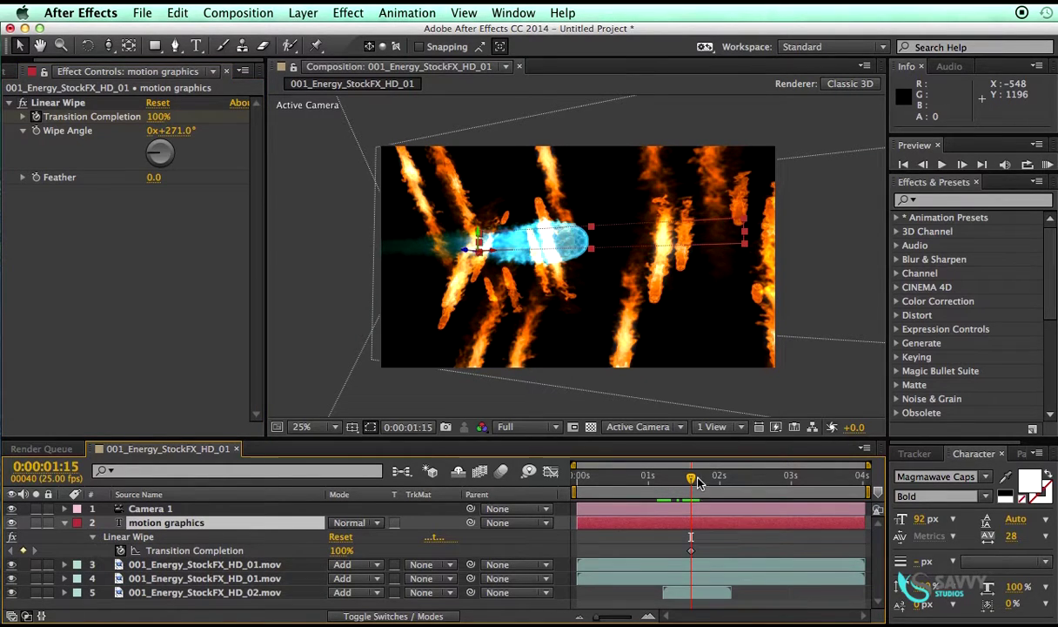
# - Keyframe Transition Completion to 0% near the 2-second mark and scrub to check the reveal
pyautogui.moveTo(694, 481); pyautogui.dragTo(723, 481)
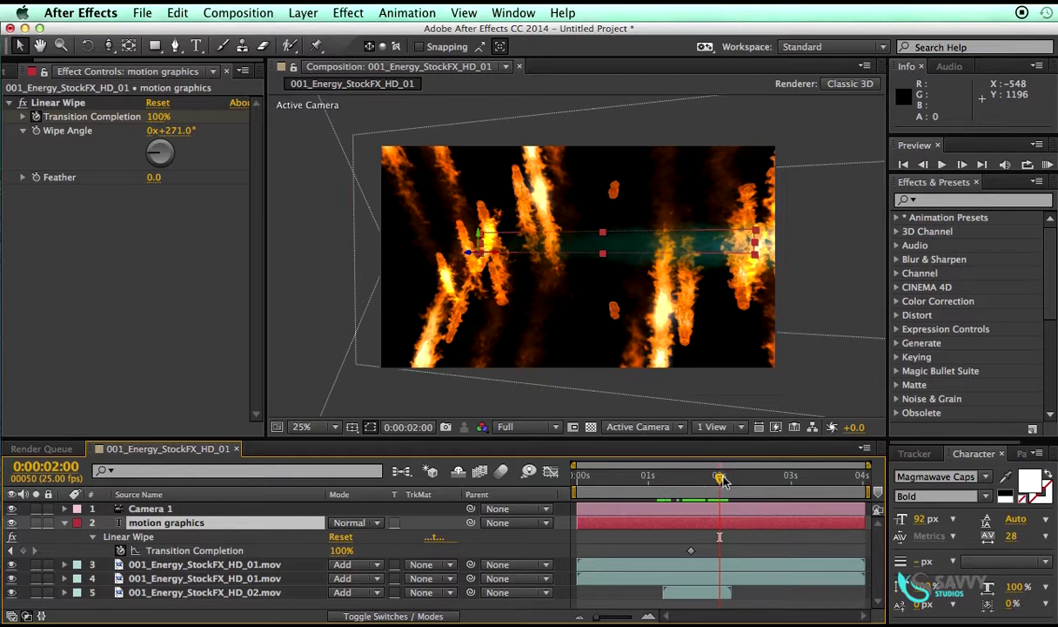
pyautogui.click(24, 550)
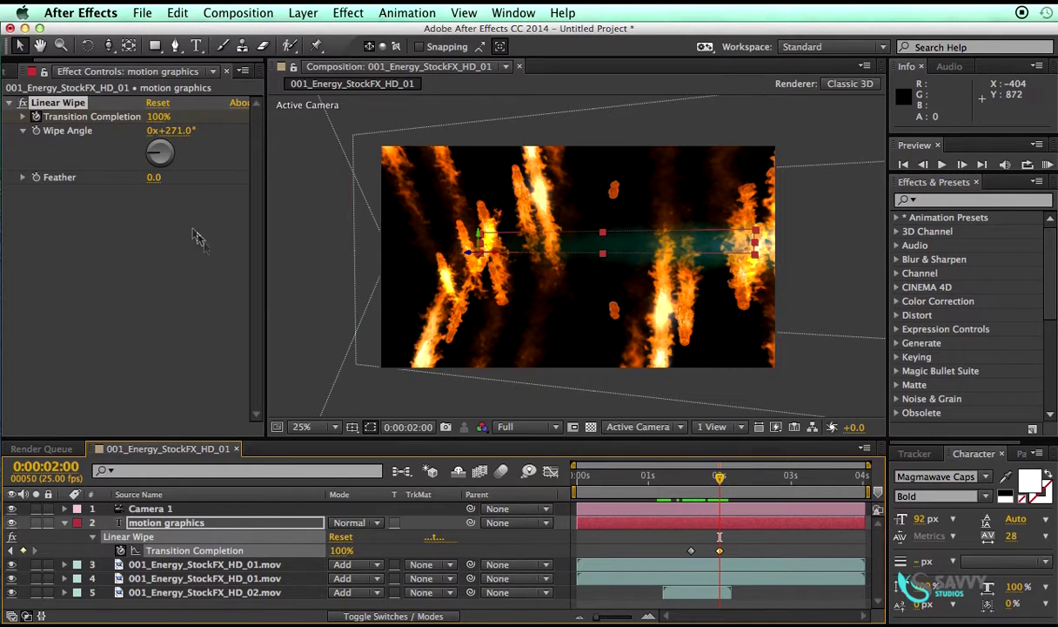
pyautogui.moveTo(153, 121); pyautogui.dragTo(3, 124)
pyautogui.moveTo(675, 477); pyautogui.dragTo(709, 477)
pyautogui.press('.')
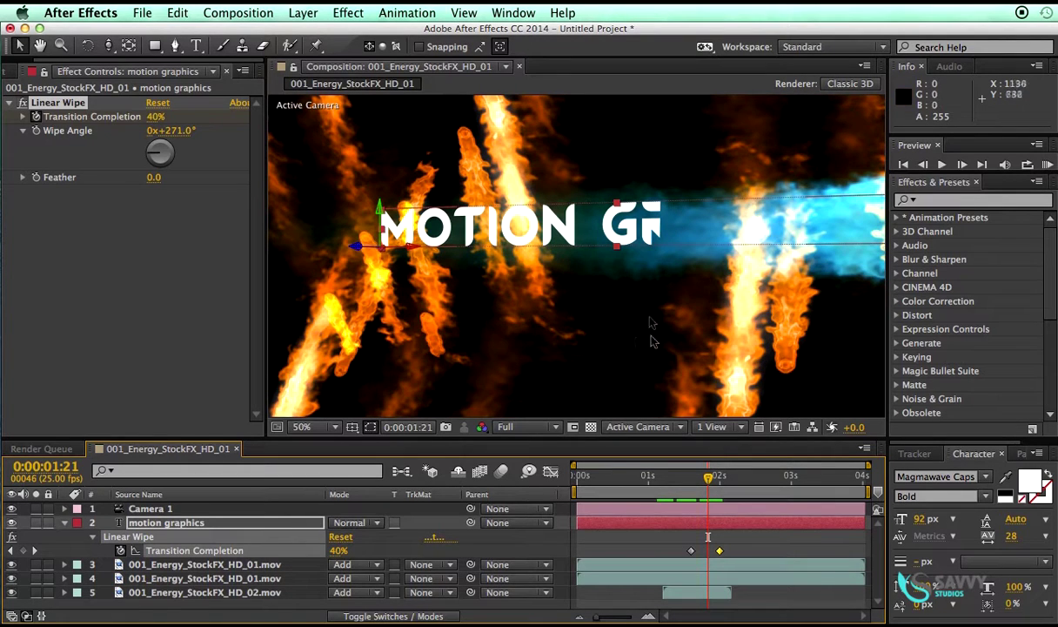
# - Feather the wipe edge to 51.0 and adjust the second energy clip's timing against the wipe
pyautogui.moveTo(150, 178); pyautogui.dragTo(190, 180)
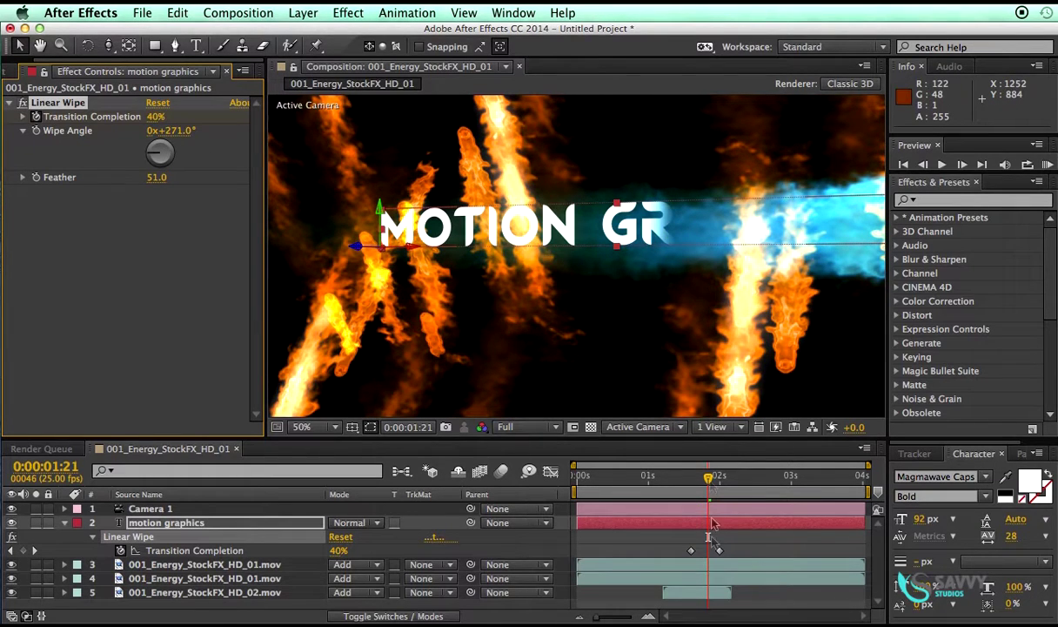
pyautogui.press(',')
pyautogui.press(',')
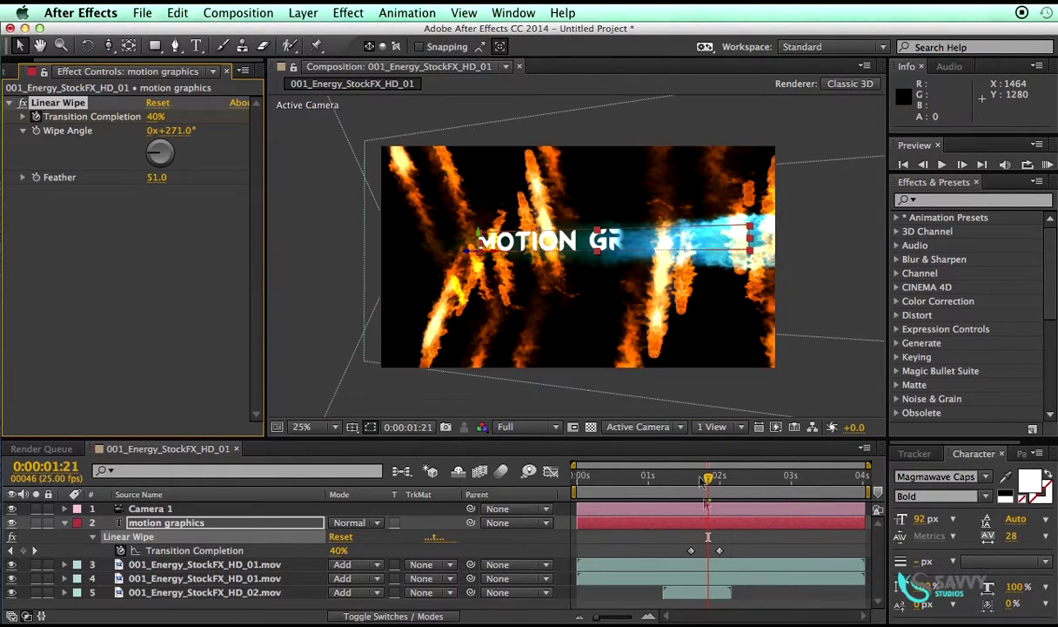
pyautogui.moveTo(661, 484); pyautogui.dragTo(702, 478)
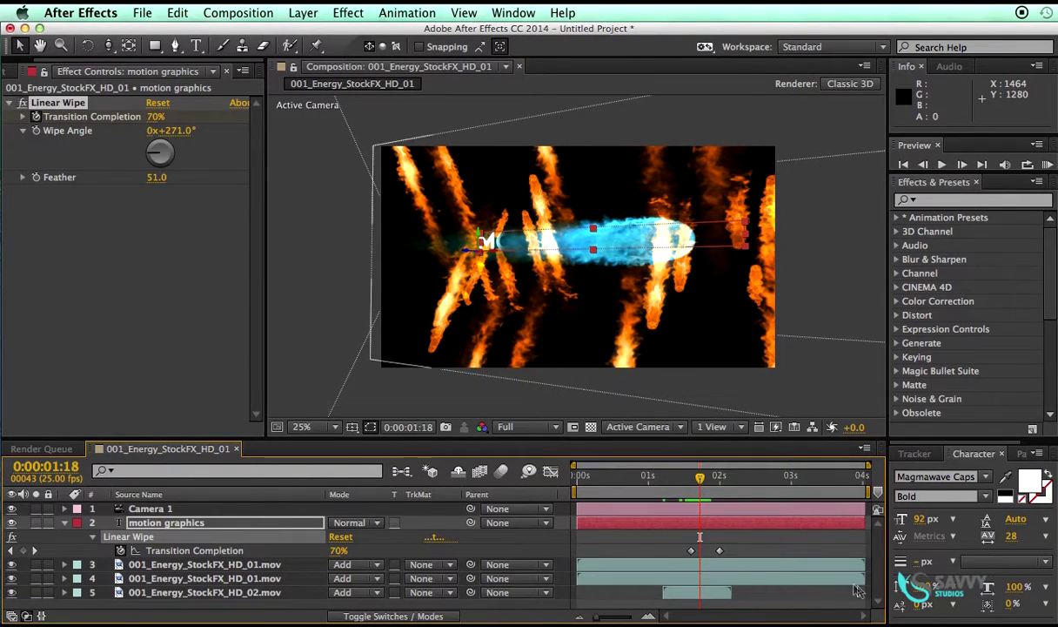
pyautogui.moveTo(707, 597); pyautogui.dragTo(709, 595)
pyautogui.moveTo(642, 477); pyautogui.dragTo(702, 486)
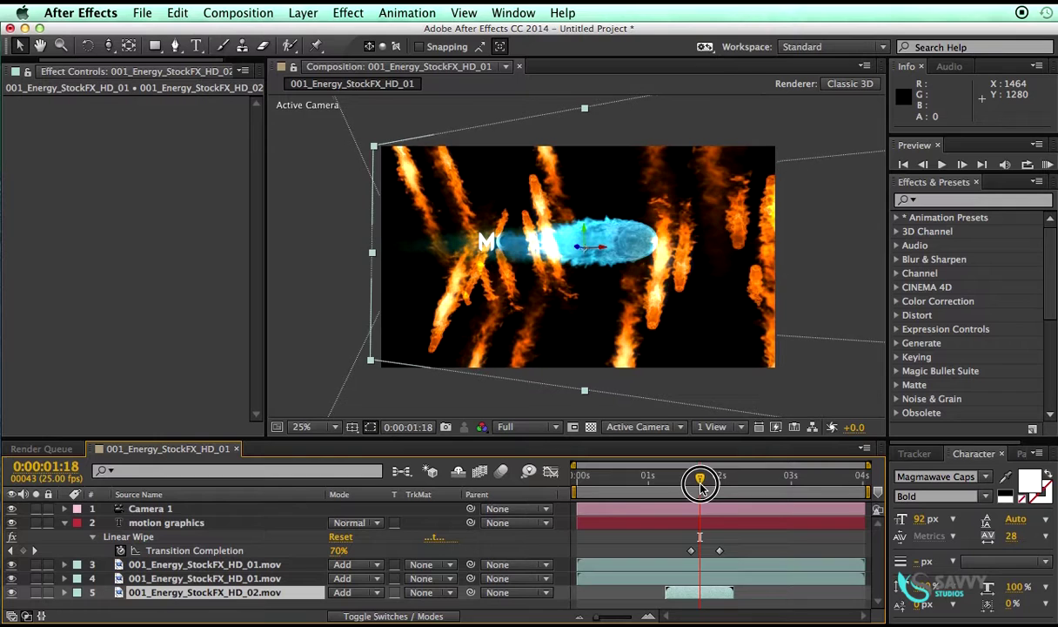
# - Preview the burst frames, then in Top view nudge the MOTION GRAPHICS text sideways and in depth
pyautogui.click(710, 592)
pyautogui.moveTo(652, 482); pyautogui.dragTo(703, 521)
pyautogui.click(630, 427)
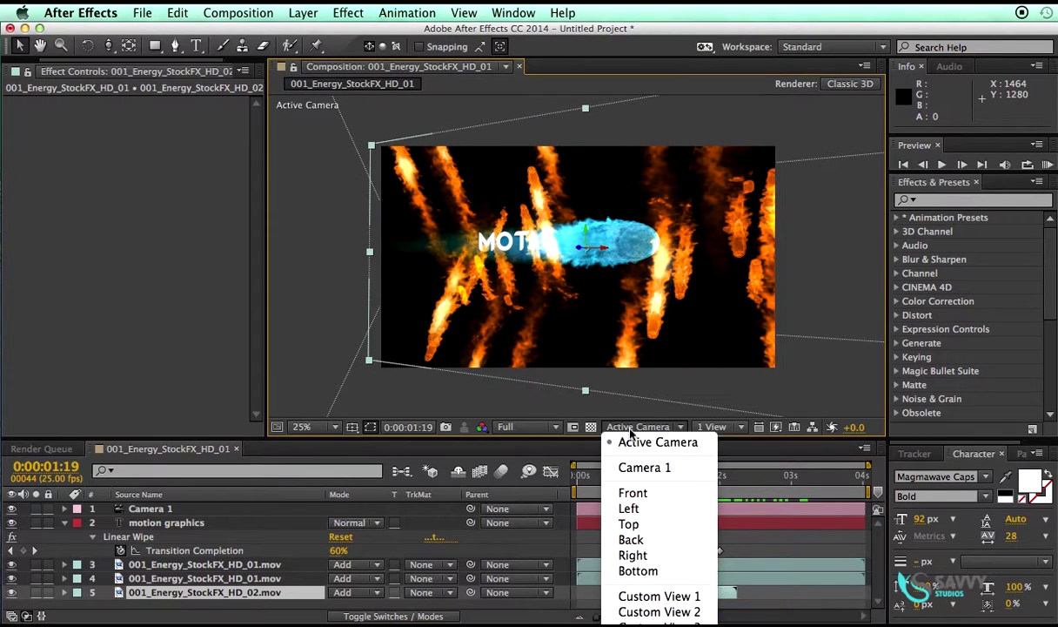
pyautogui.click(617, 279)
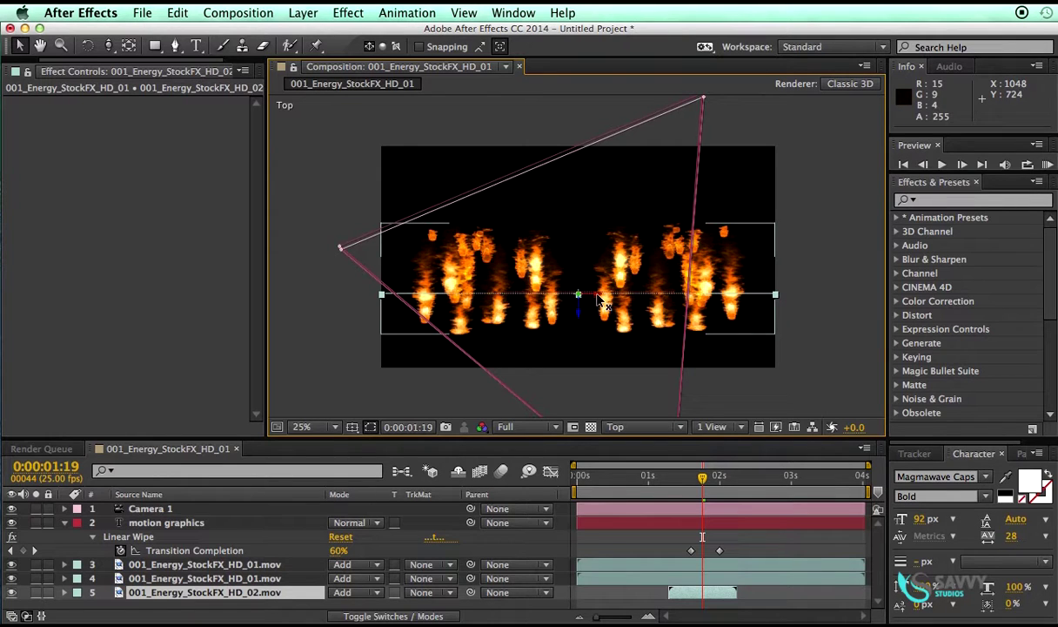
pyautogui.click(228, 524)
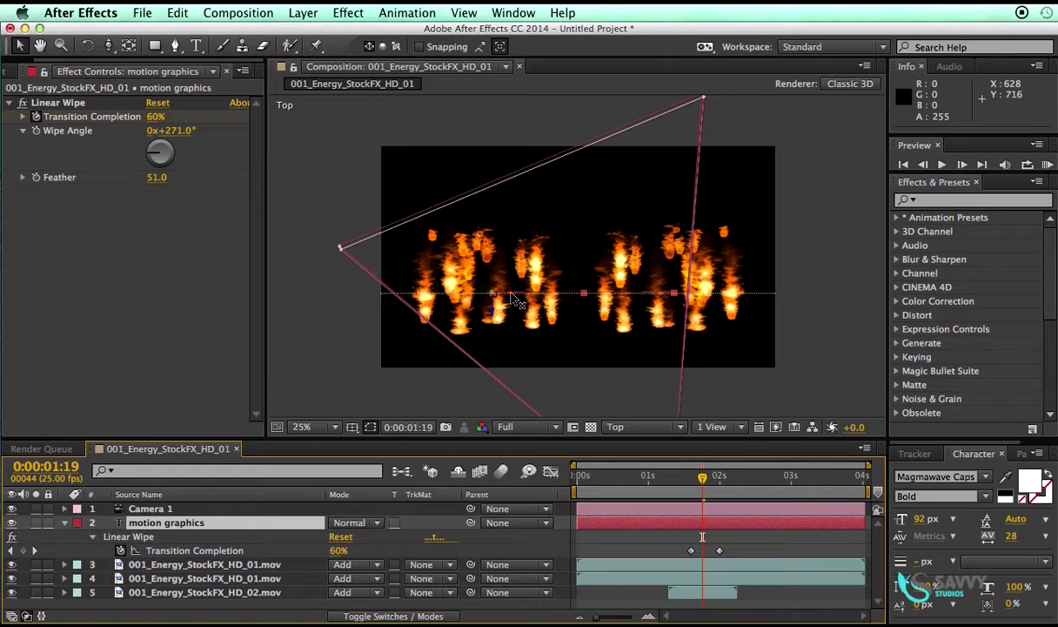
pyautogui.moveTo(510, 296); pyautogui.dragTo(515, 296)
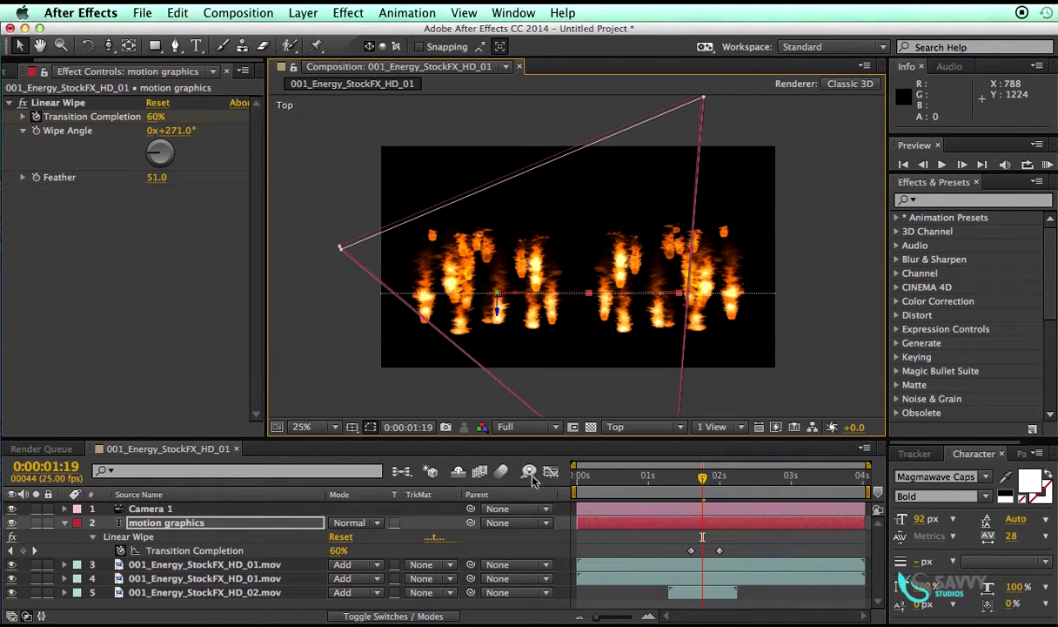
pyautogui.moveTo(498, 313); pyautogui.dragTo(498, 321)
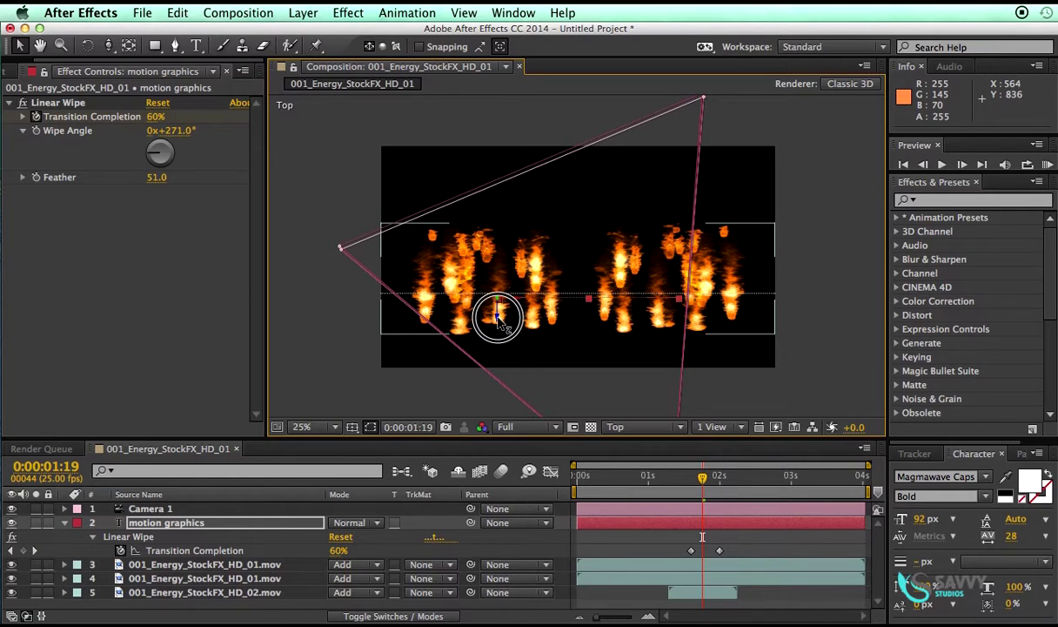
# - Shift the 001_Energy_StockFX_HD_02.mov layer slightly in depth and return to Active Camera view
pyautogui.click(207, 592)
pyautogui.moveTo(579, 313); pyautogui.dragTo(579, 323)
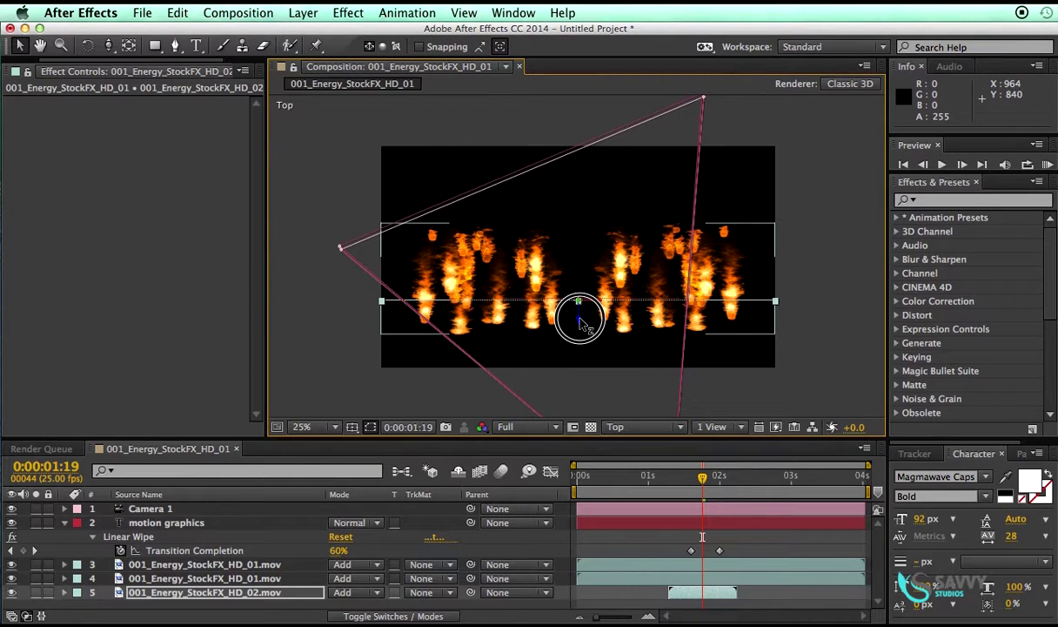
pyautogui.click(612, 435)
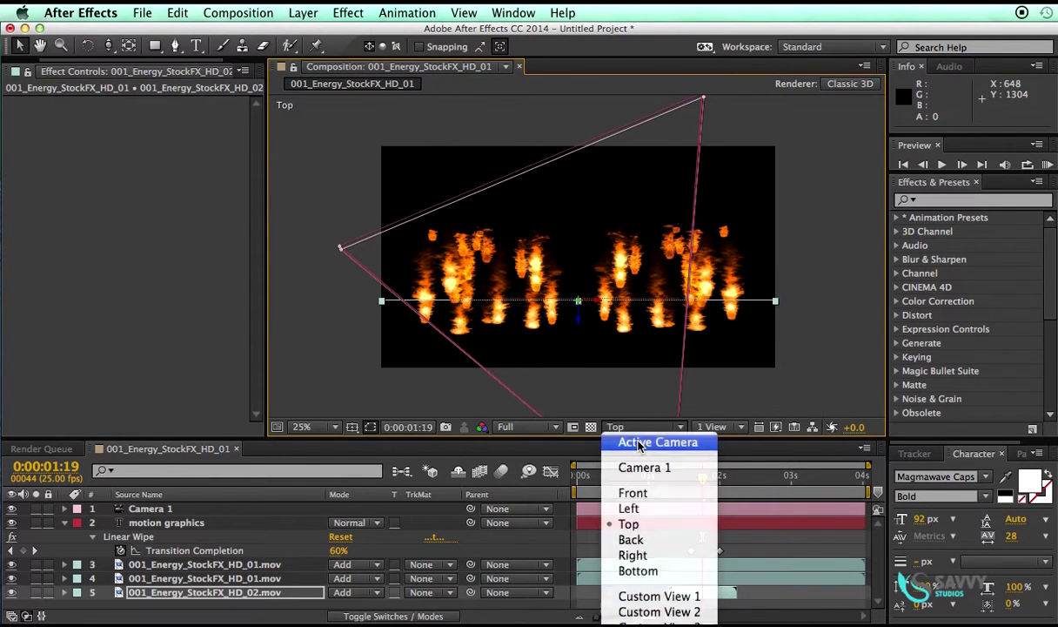
pyautogui.click(644, 441)
pyautogui.moveTo(609, 476); pyautogui.dragTo(787, 484)
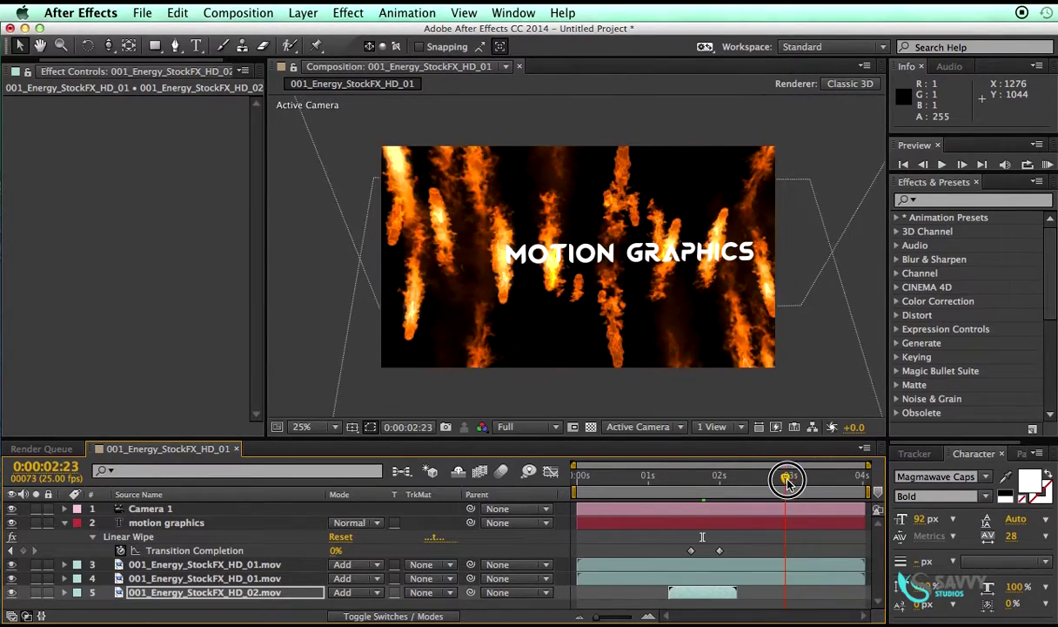
pyautogui.press('.')
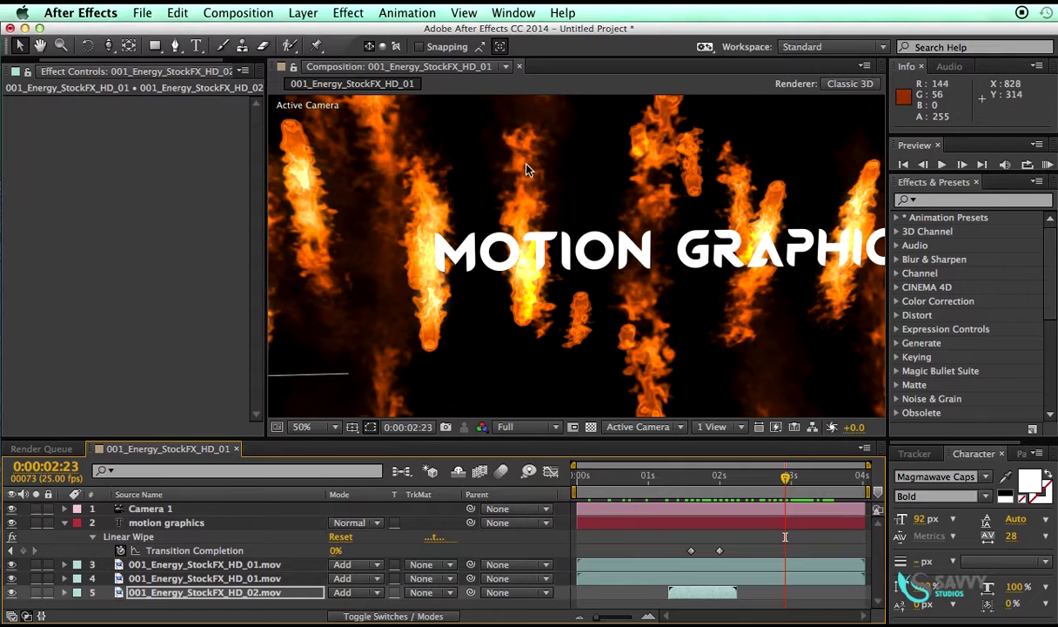
pyautogui.click(638, 478)
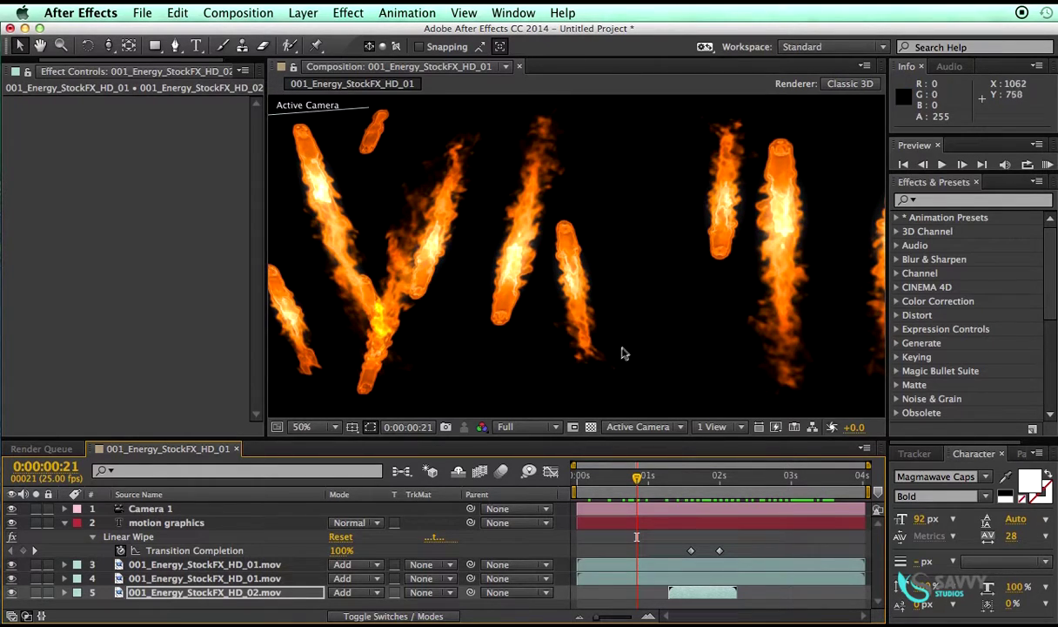
pyautogui.moveTo(640, 479); pyautogui.dragTo(652, 478)
pyautogui.press(',')
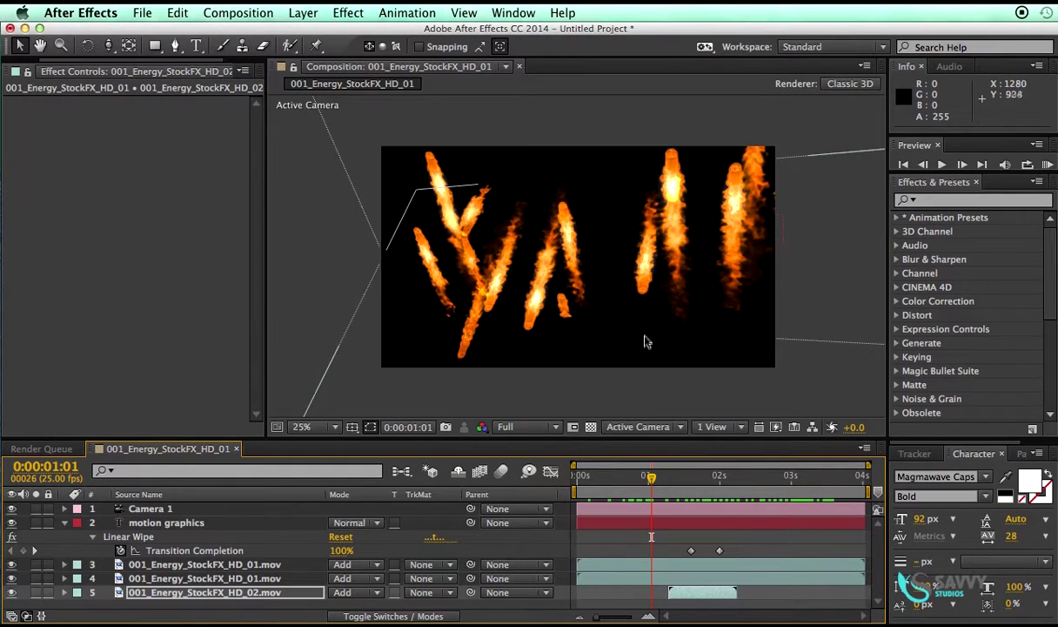
pyautogui.click(66, 593)
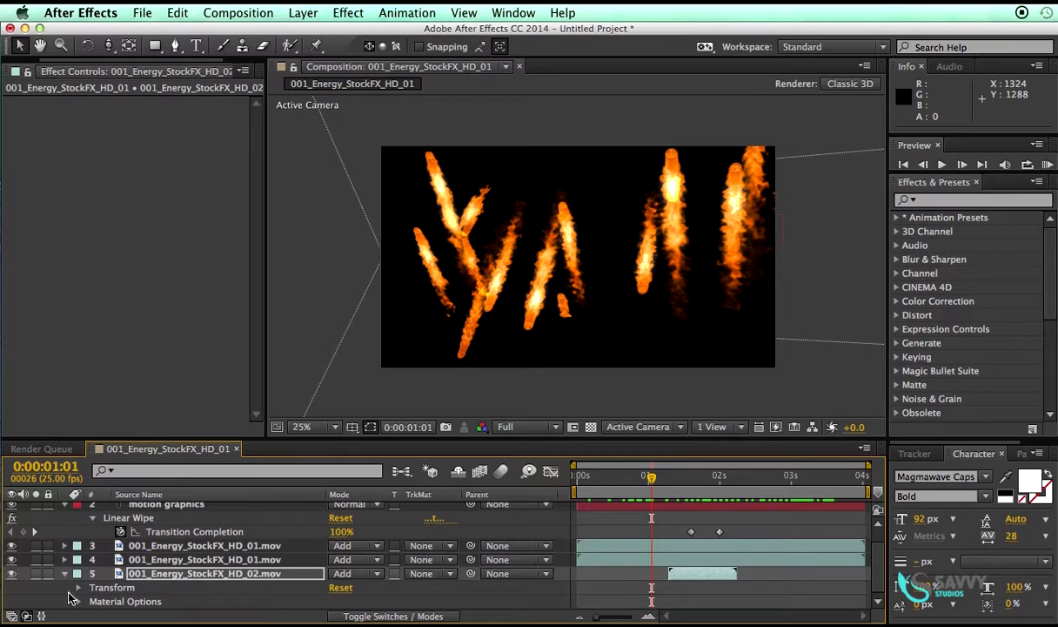
pyautogui.click(65, 575)
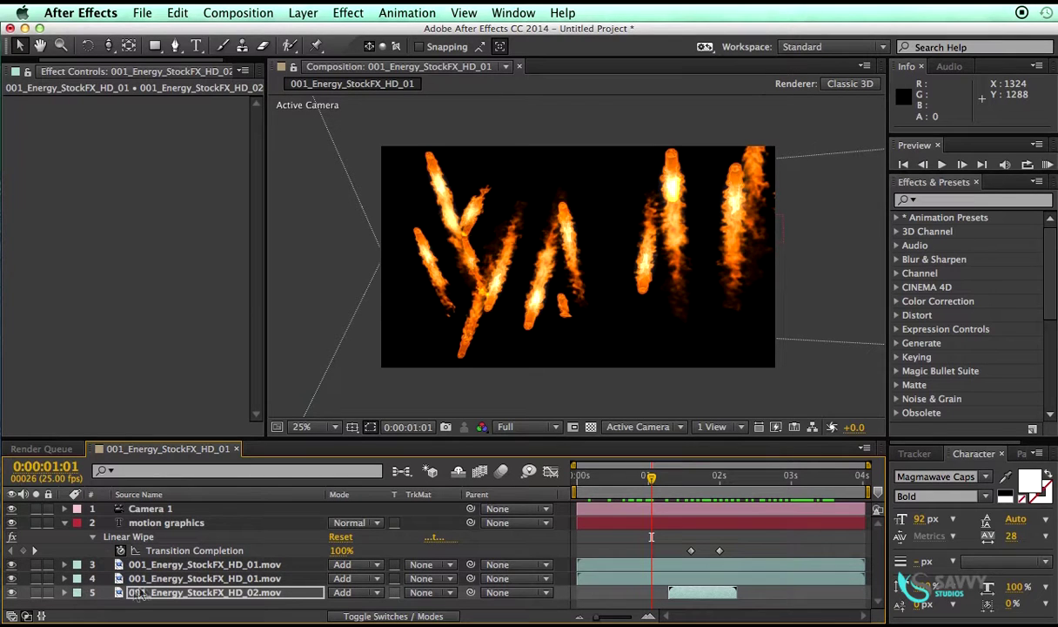
pyautogui.click(64, 522)
pyautogui.click(162, 582)
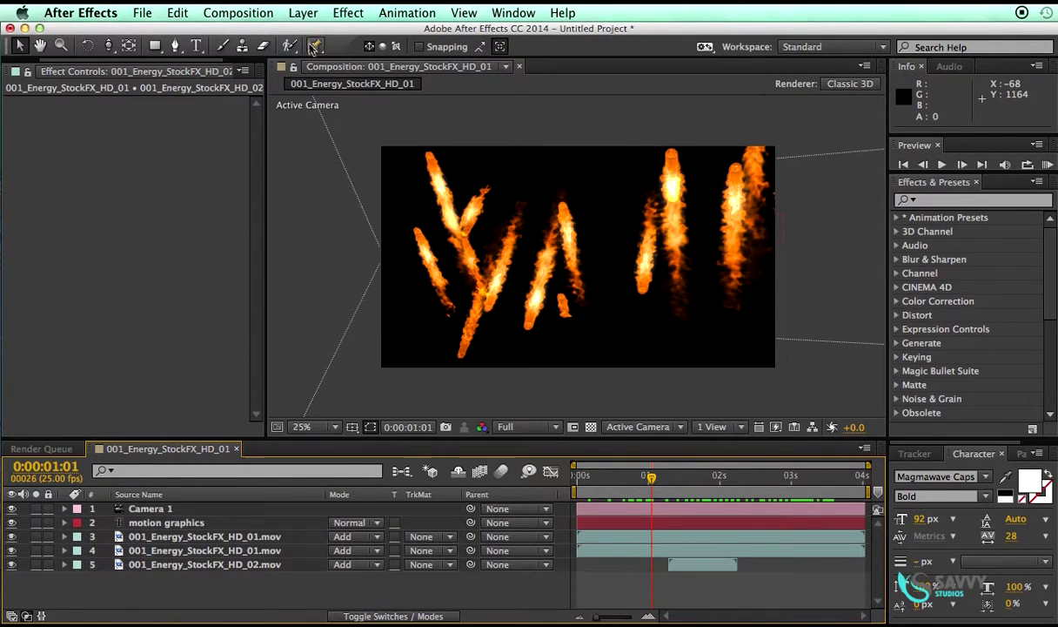
# - Create a 1920×1080 white solid, White Solid 1, and place it just below Camera 1
pyautogui.click(303, 12)
pyautogui.moveTo(315, 33)
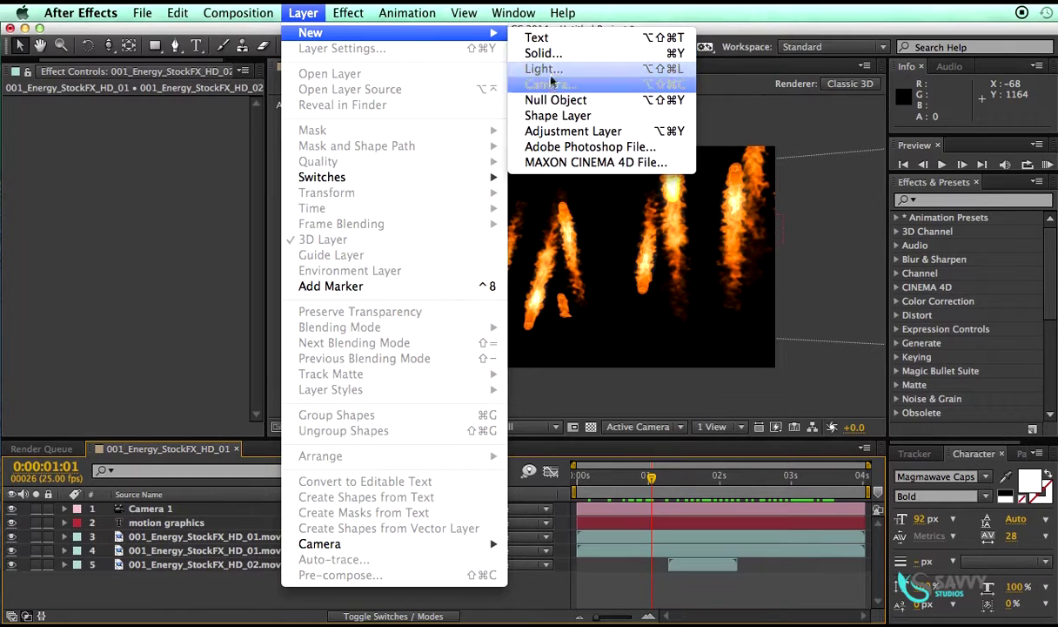
pyautogui.click(548, 53)
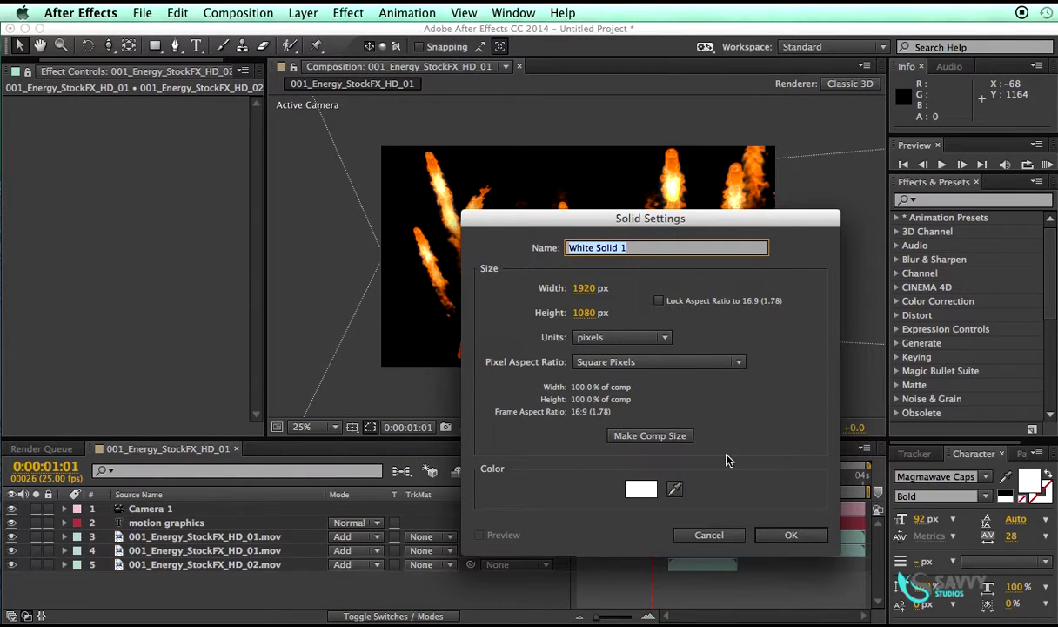
pyautogui.click(791, 534)
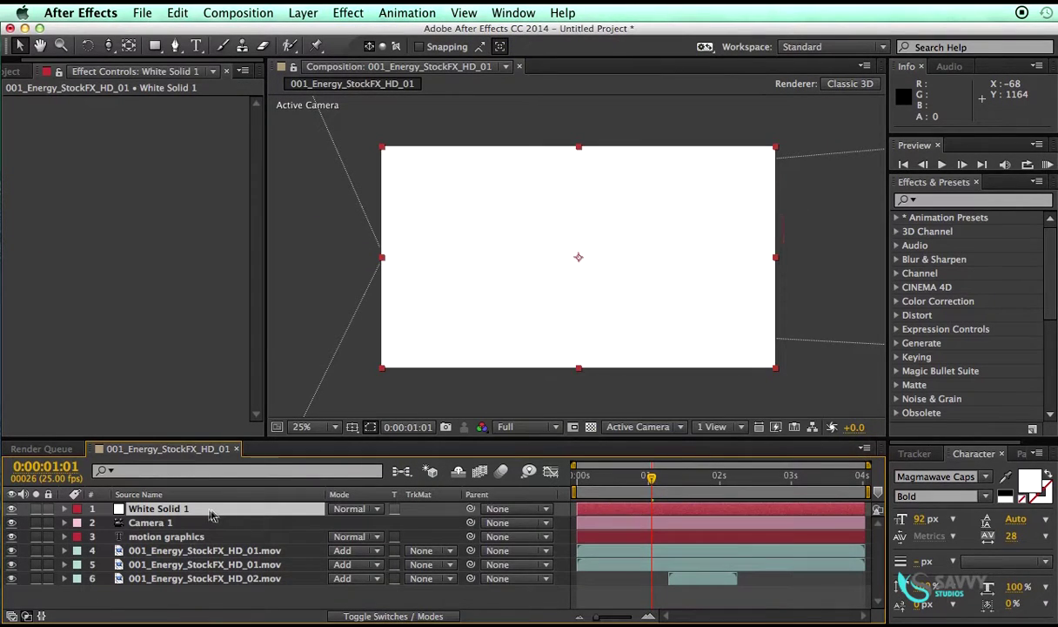
pyautogui.moveTo(180, 513); pyautogui.dragTo(179, 533)
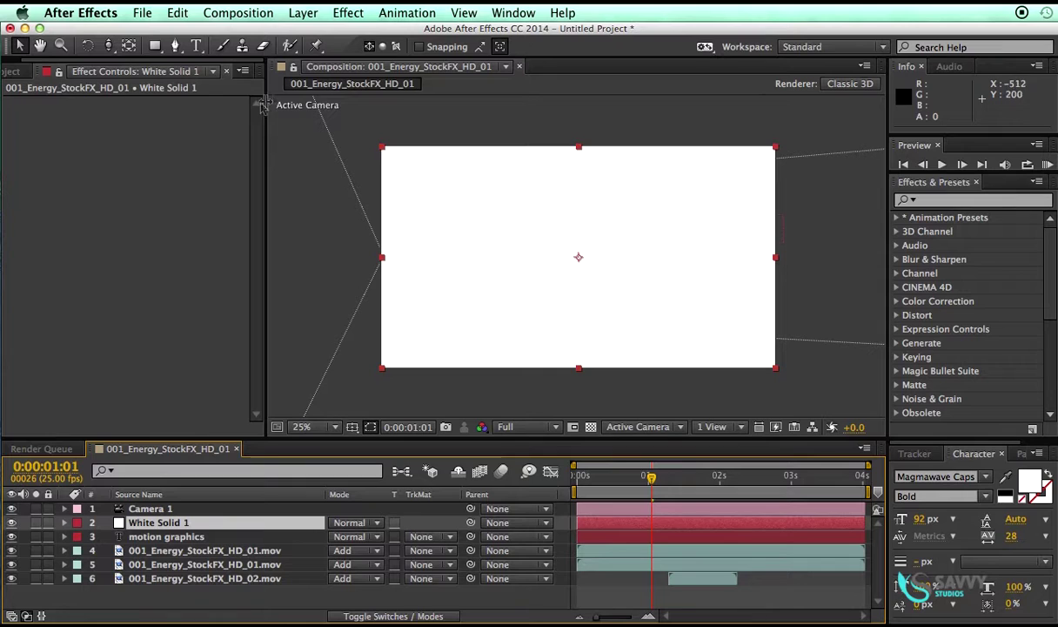
pyautogui.click(346, 16)
pyautogui.moveTo(404, 388)
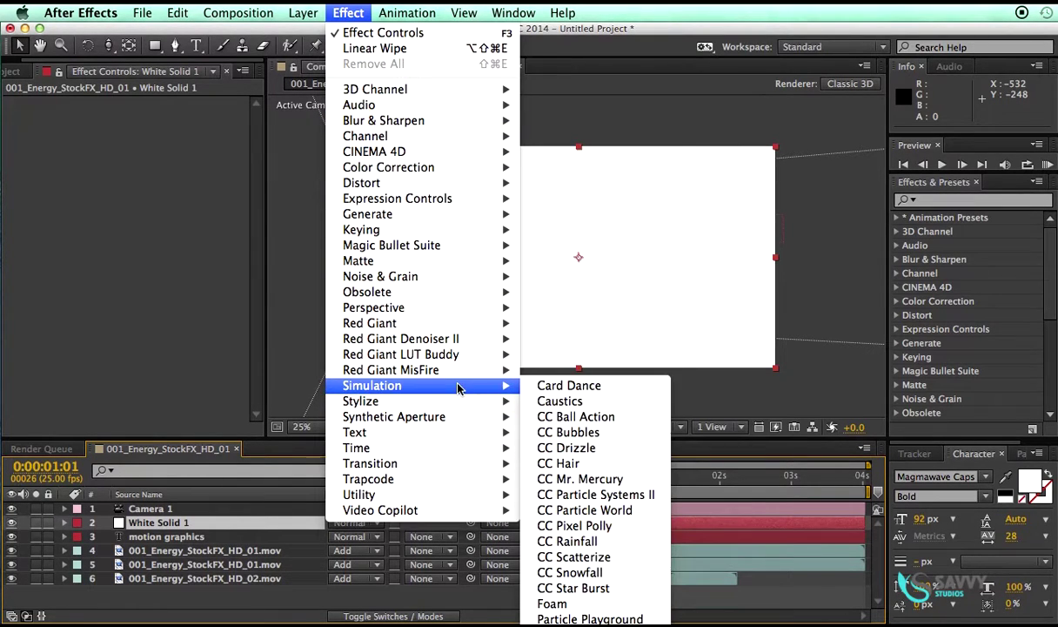
# - Apply CC Star Burst to White Solid 1 and scrub forward to watch the stars move
pyautogui.click(574, 588)
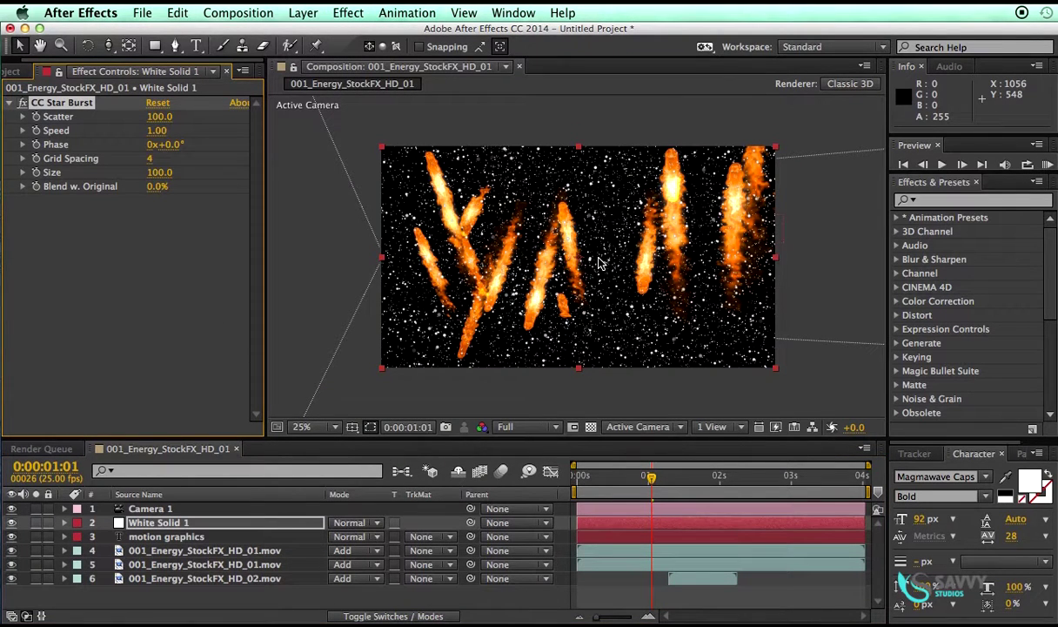
pyautogui.moveTo(671, 472); pyautogui.dragTo(680, 476)
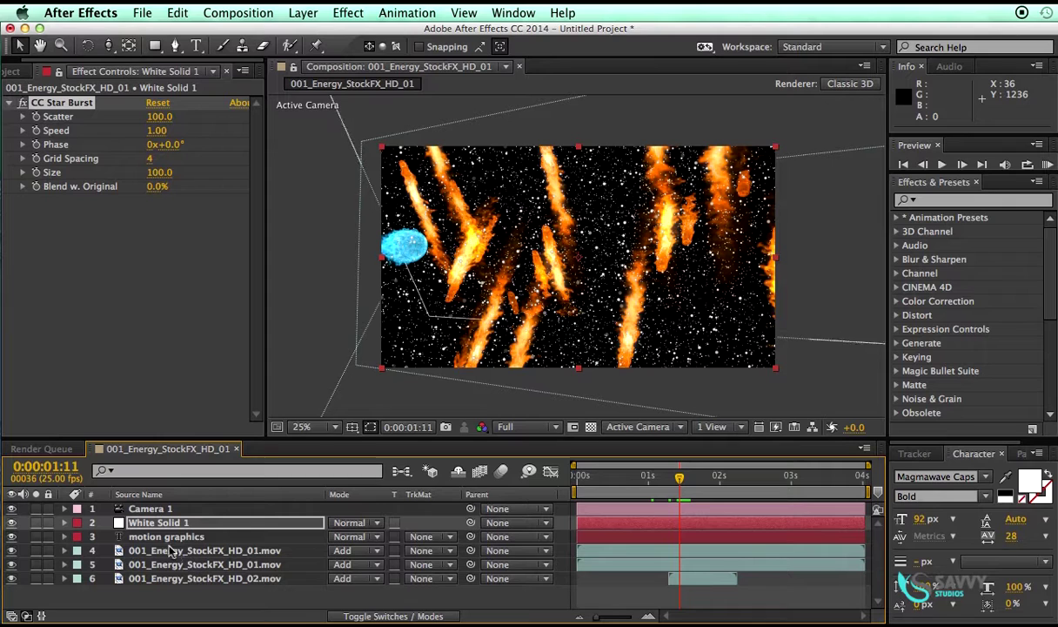
# - Set White Solid 1's blending mode to Classic Color Dodge and preview the blended stars
pyautogui.click(346, 525)
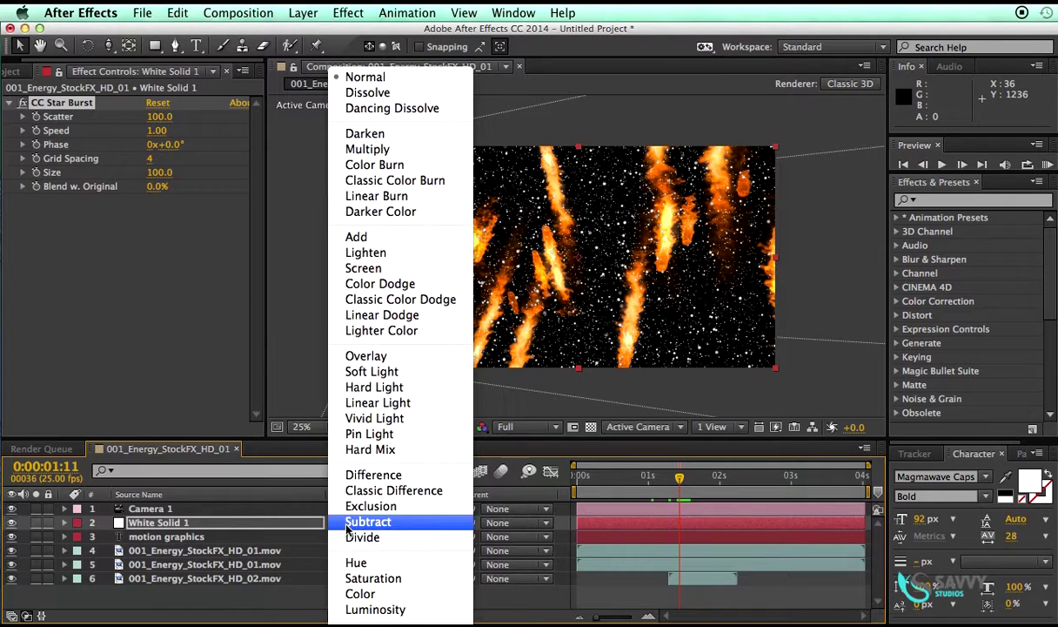
pyautogui.click(379, 287)
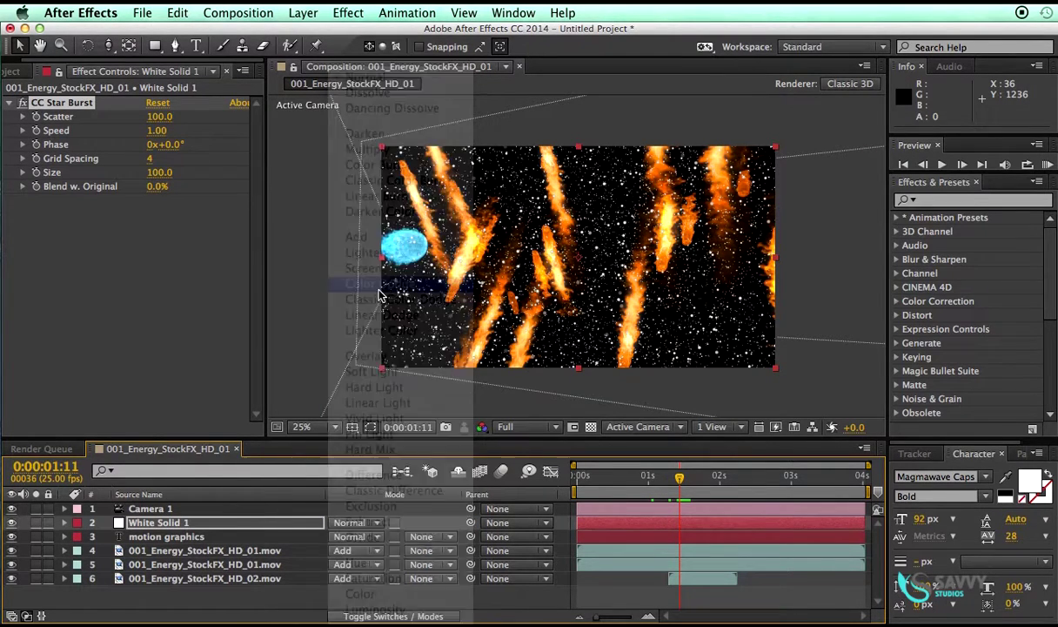
pyautogui.click(352, 522)
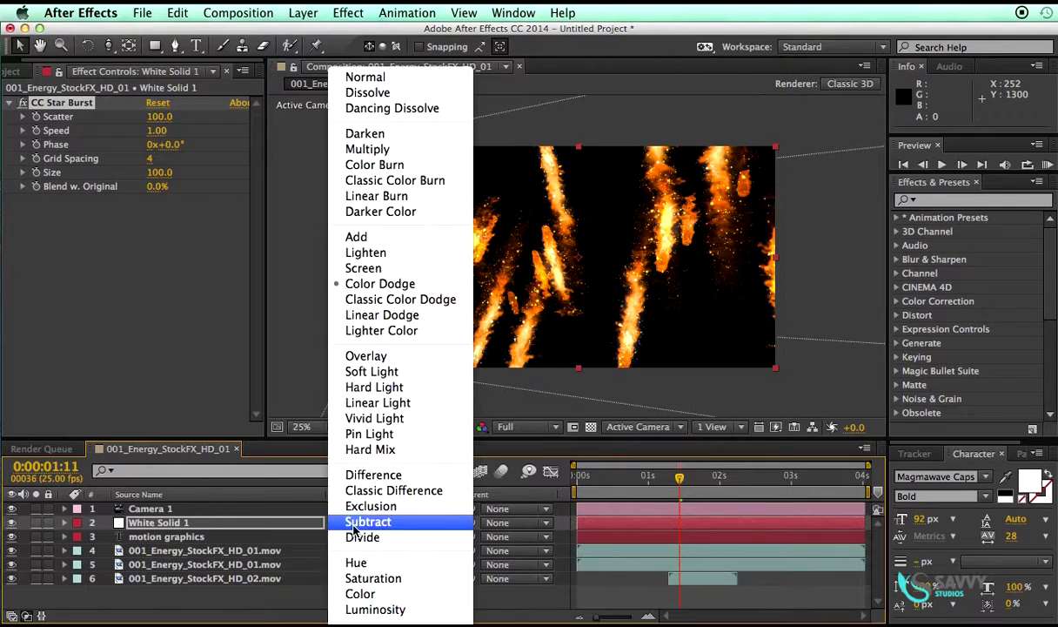
pyautogui.click(383, 299)
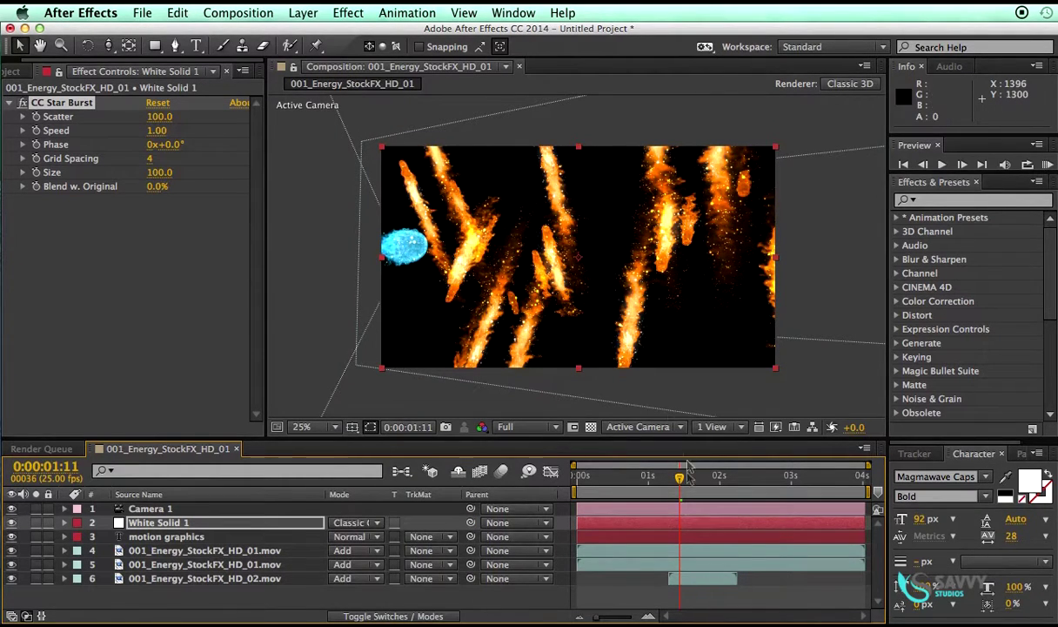
pyautogui.moveTo(662, 493); pyautogui.dragTo(794, 484)
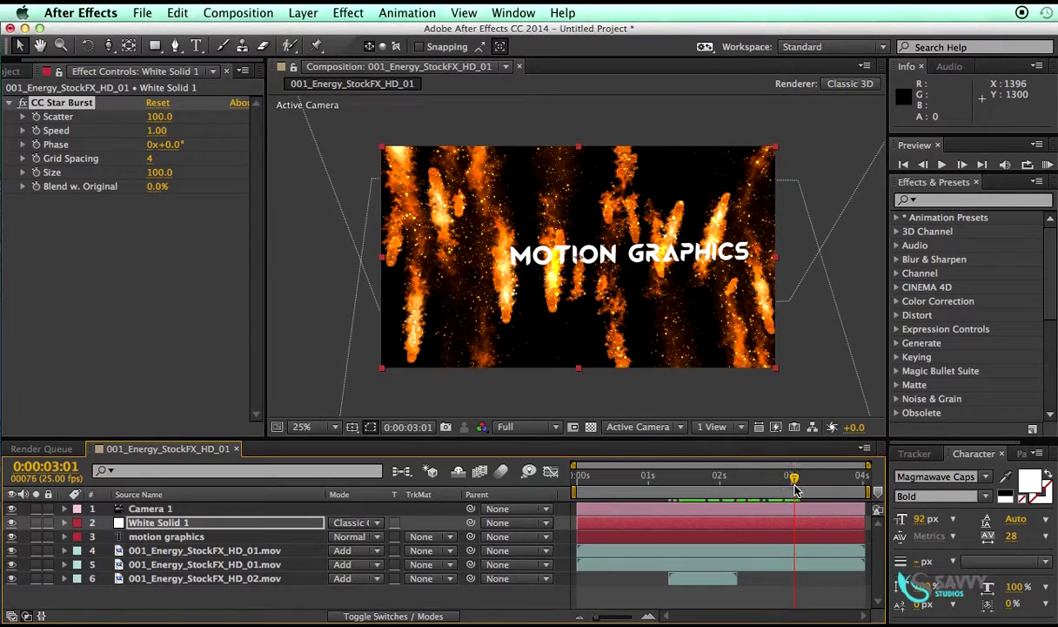
pyautogui.scroll(1, 652, 314)
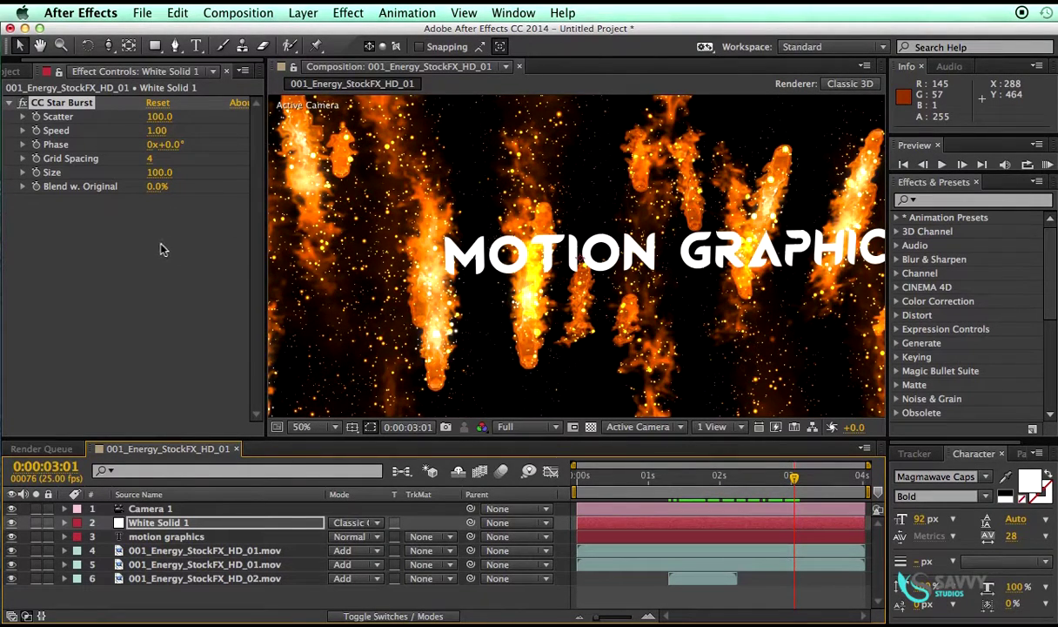
# - Reduce the CC Star Burst Size to 59.0 and scrub the timeline to check the sparkles
pyautogui.click(158, 177)
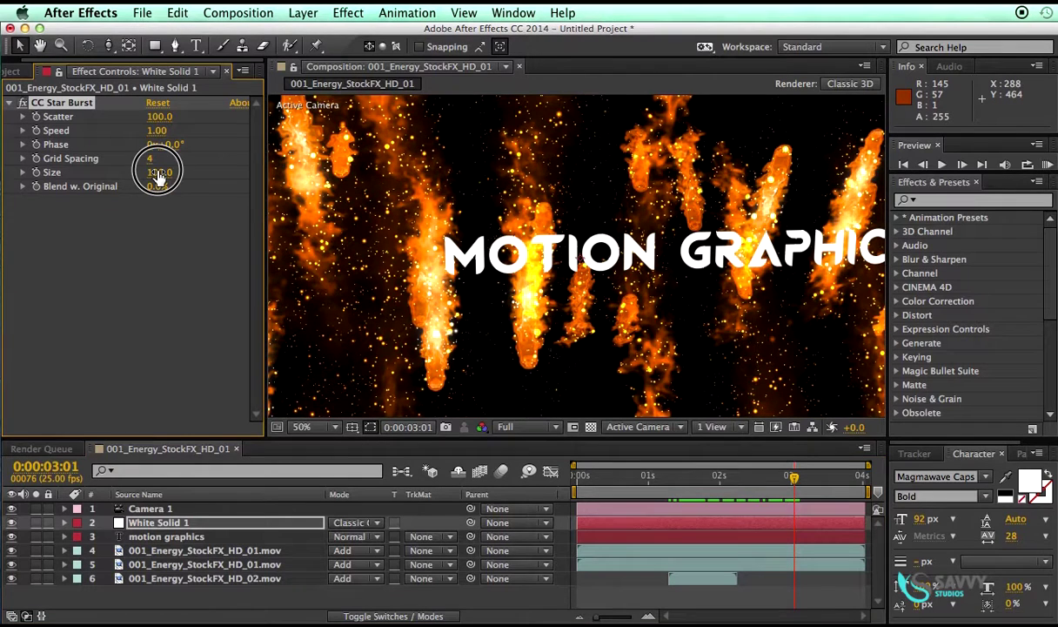
pyautogui.moveTo(156, 179)
pyautogui.mouseDown()
pyautogui.moveTo(161, 162)
pyautogui.moveTo(144, 194)
pyautogui.mouseUp()
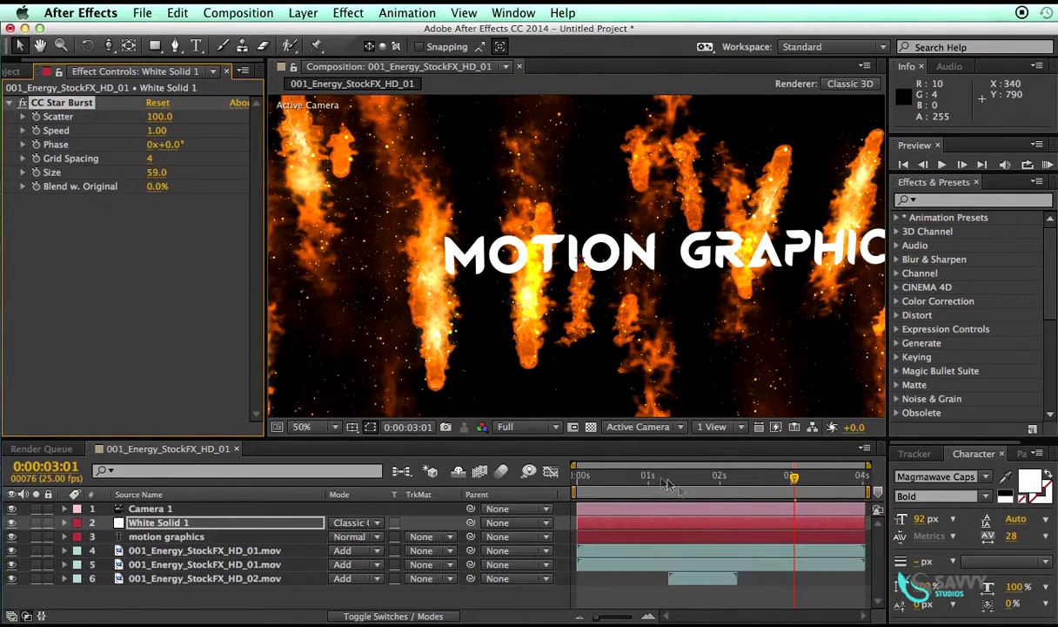
pyautogui.moveTo(638, 476); pyautogui.dragTo(754, 493)
pyautogui.scroll(-1, 655, 314)
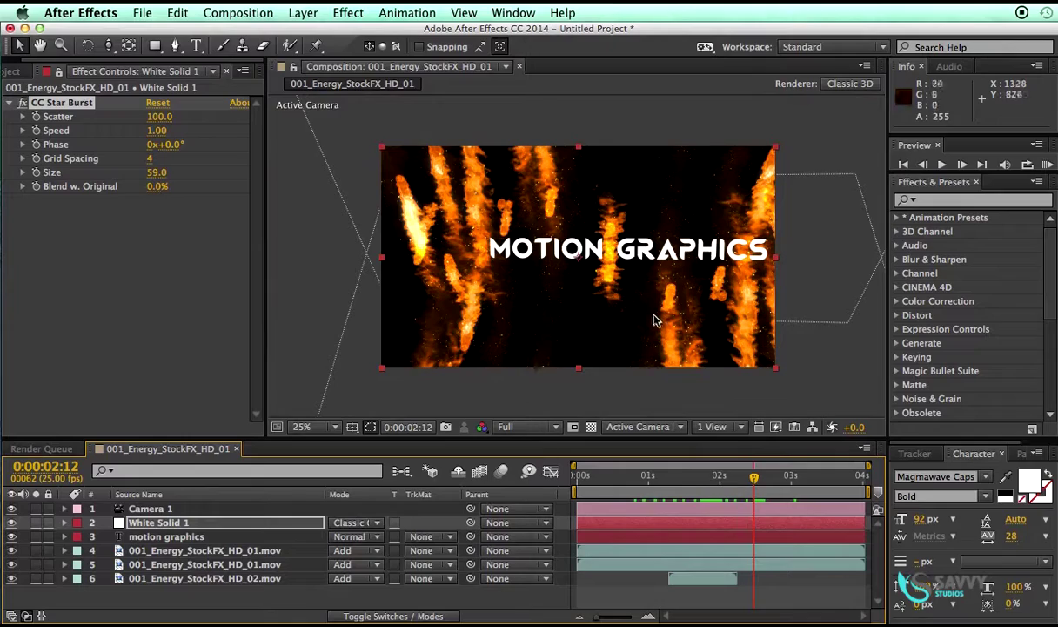
pyautogui.moveTo(642, 483); pyautogui.dragTo(709, 532)
# - Set the composition preview magnification to 33.3% and scrub through the blue burst
pyautogui.press('.')
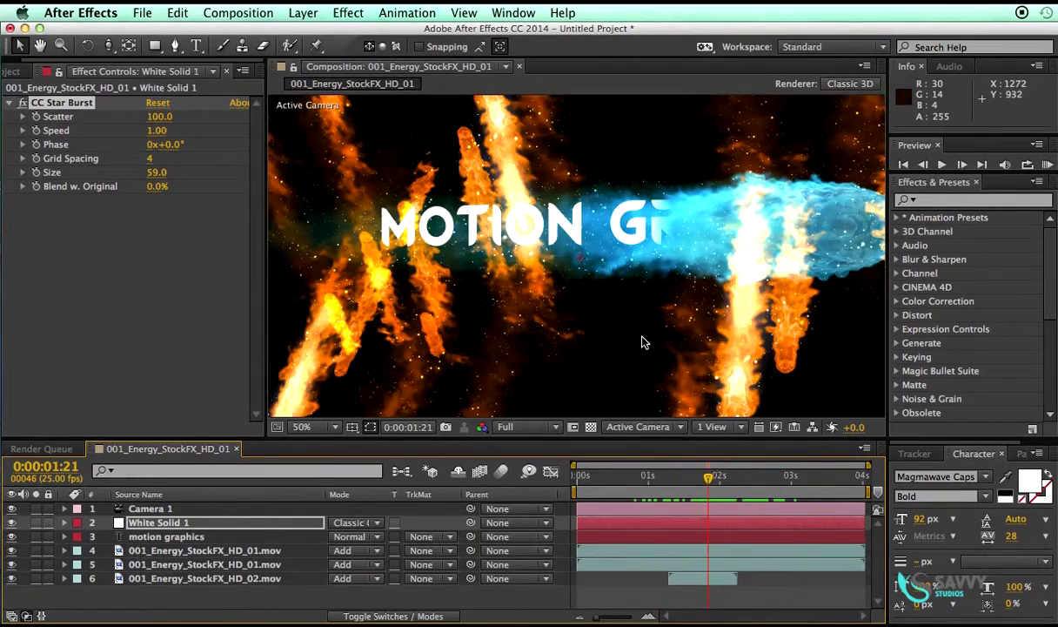
pyautogui.click(305, 427)
pyautogui.click(317, 558)
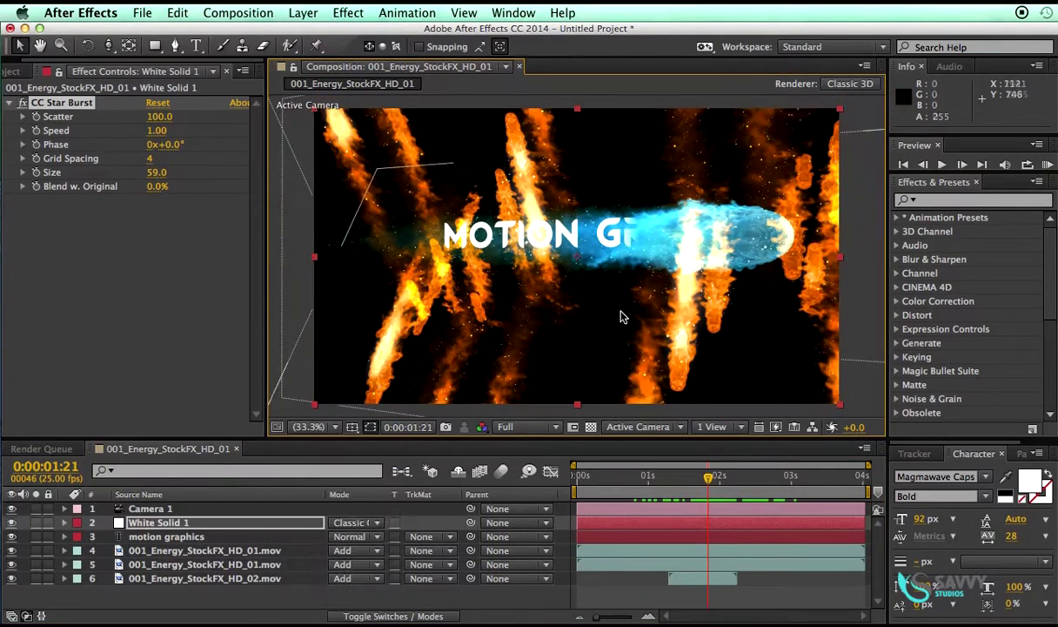
pyautogui.moveTo(628, 475); pyautogui.dragTo(730, 477)
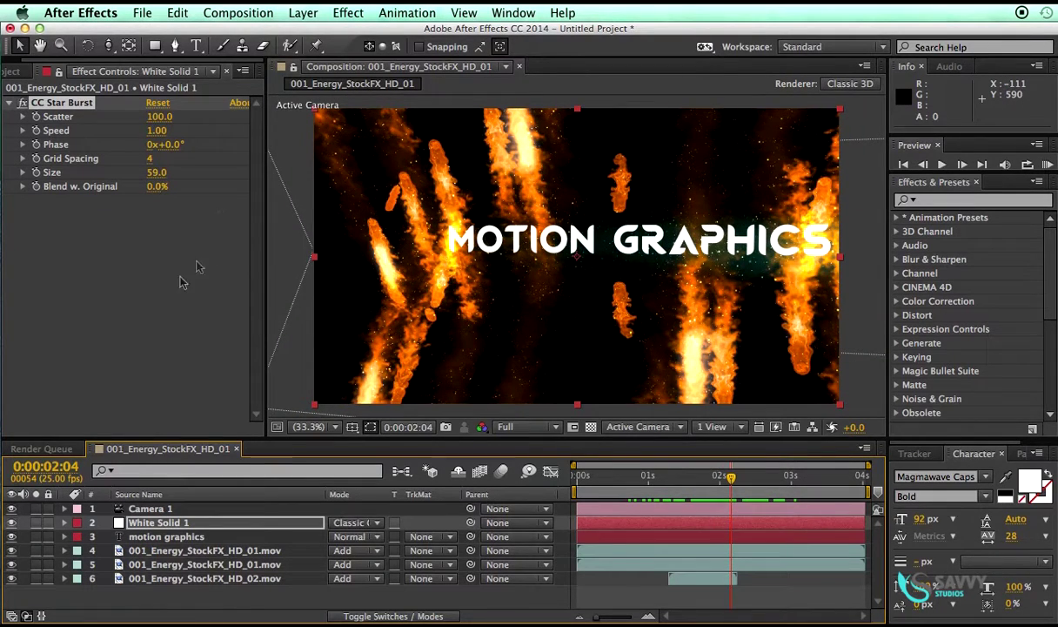
# - Add a Glow with Glow Radius 51.0 to the MOTION GRAPHICS text layer and preview it
pyautogui.click(191, 537)
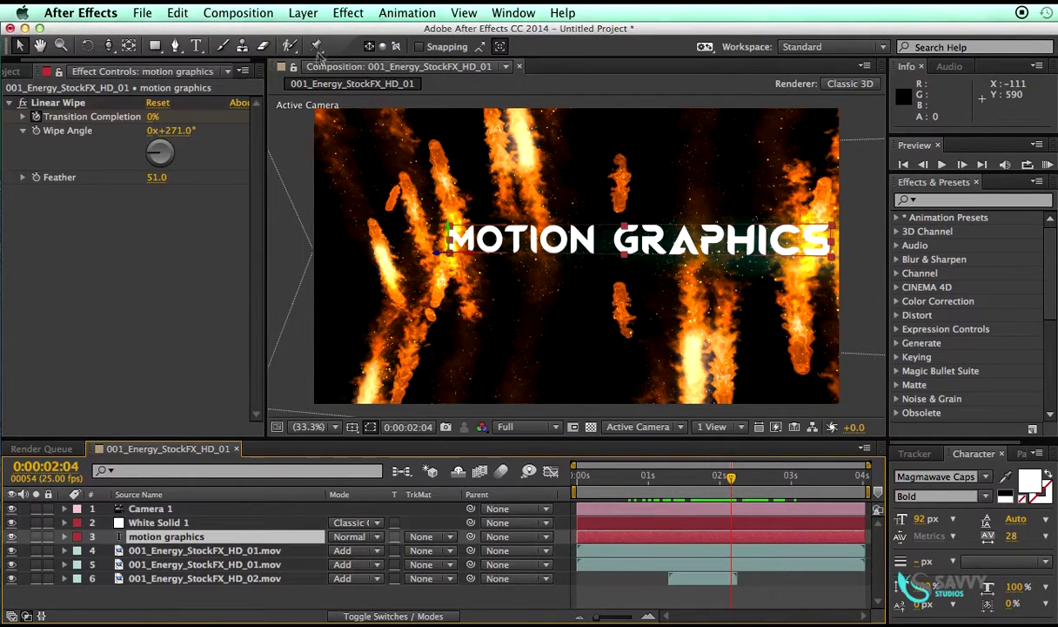
pyautogui.click(348, 12)
pyautogui.moveTo(420, 418)
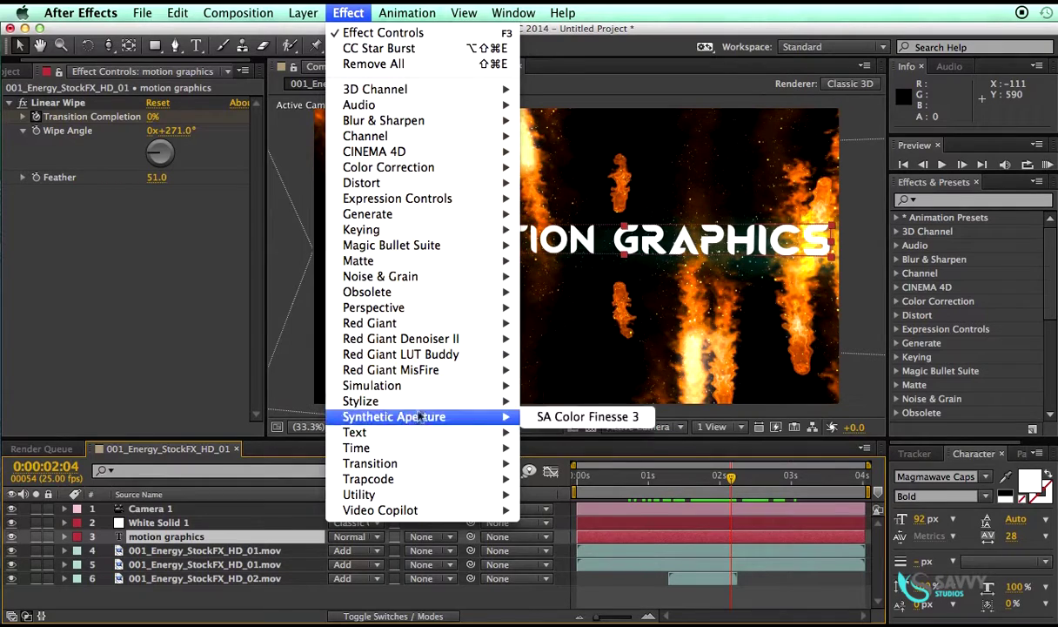
pyautogui.moveTo(492, 401)
pyautogui.click(550, 596)
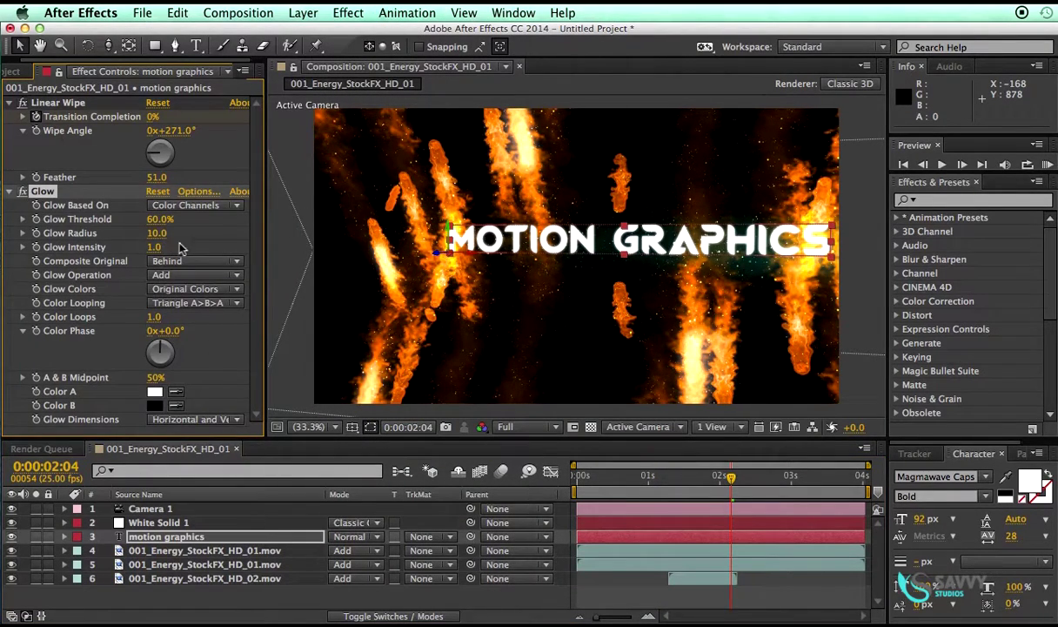
pyautogui.moveTo(153, 240); pyautogui.dragTo(178, 230)
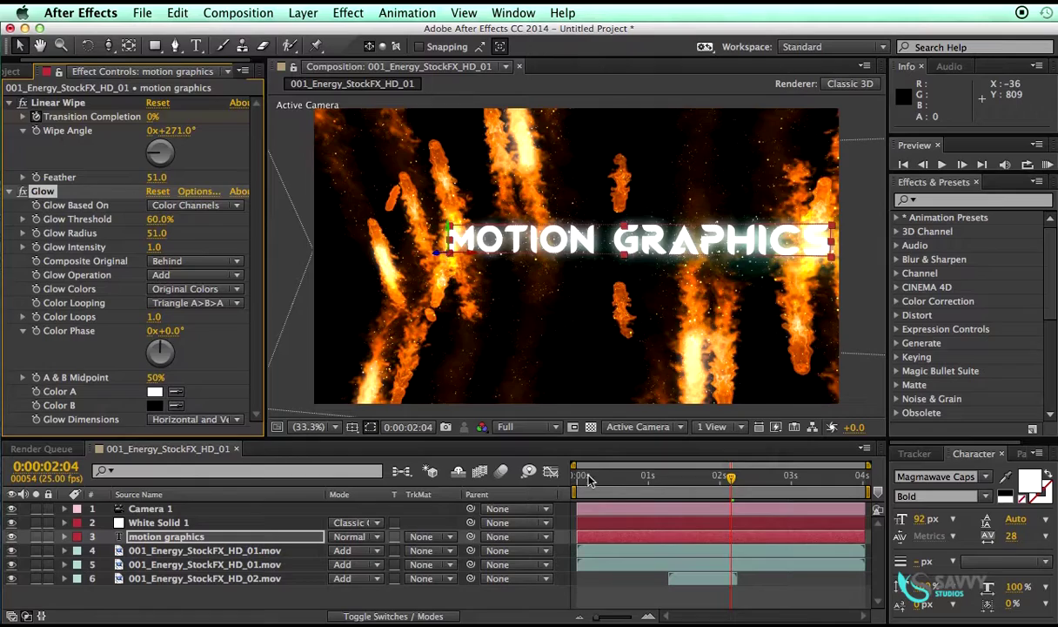
pyautogui.moveTo(589, 480); pyautogui.dragTo(685, 477)
pyautogui.moveTo(599, 477); pyautogui.dragTo(690, 480)
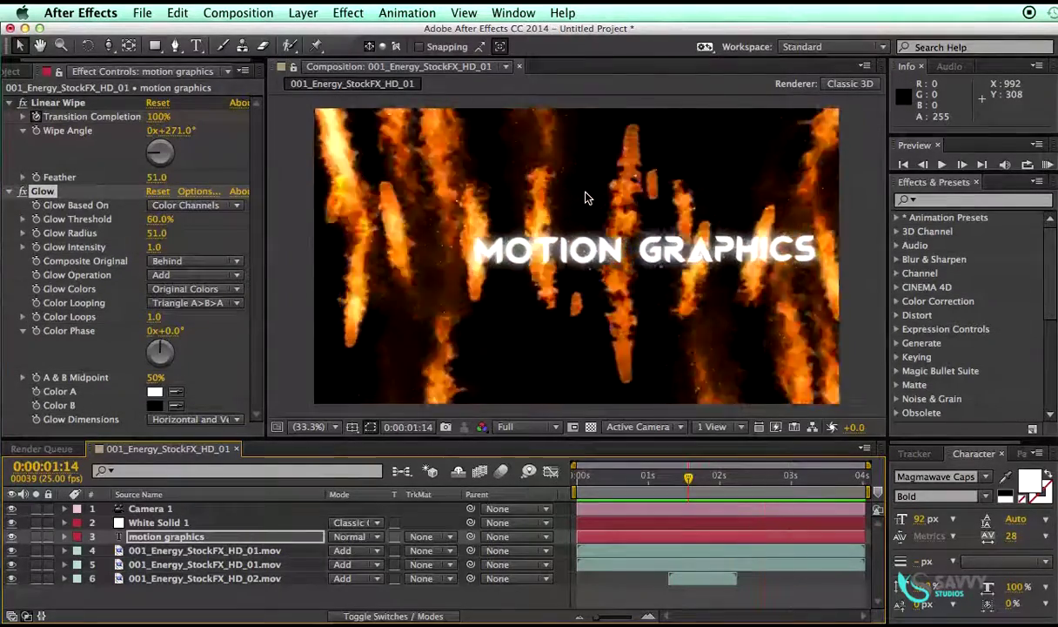
# - Orbit Camera 1's final Position keyframe to 303.1, 81.9, -1752.5 for a tilted closing shot
pyautogui.press('space')
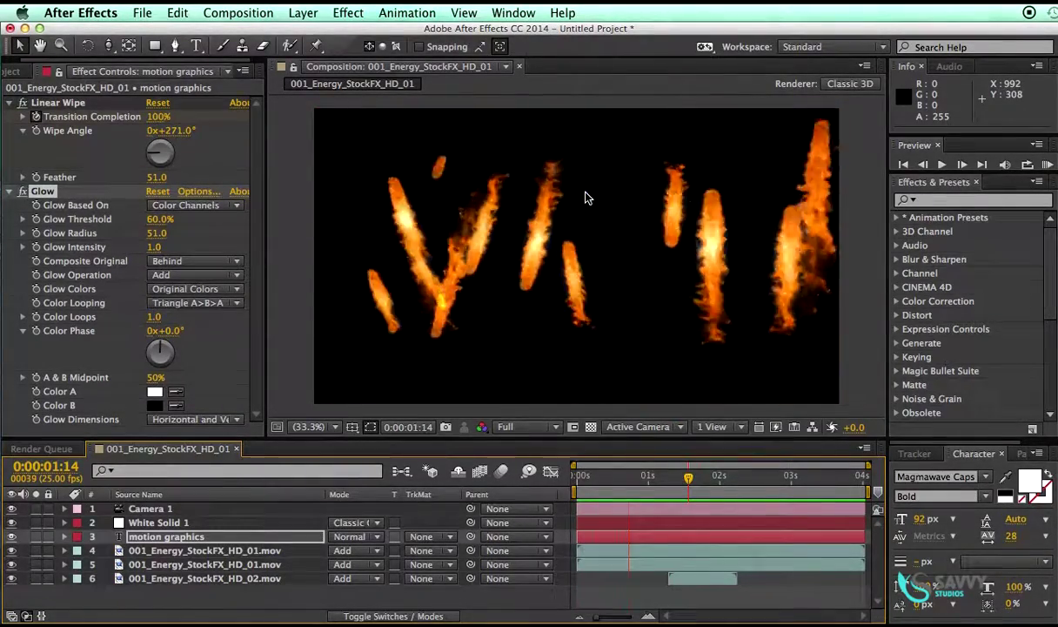
pyautogui.press('space')
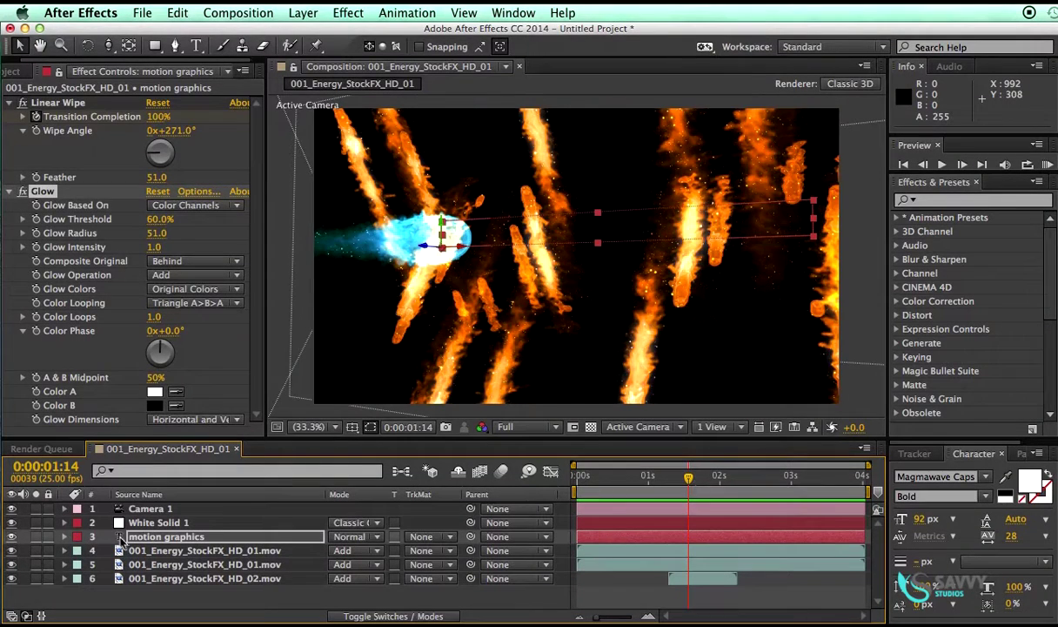
pyautogui.click(170, 512)
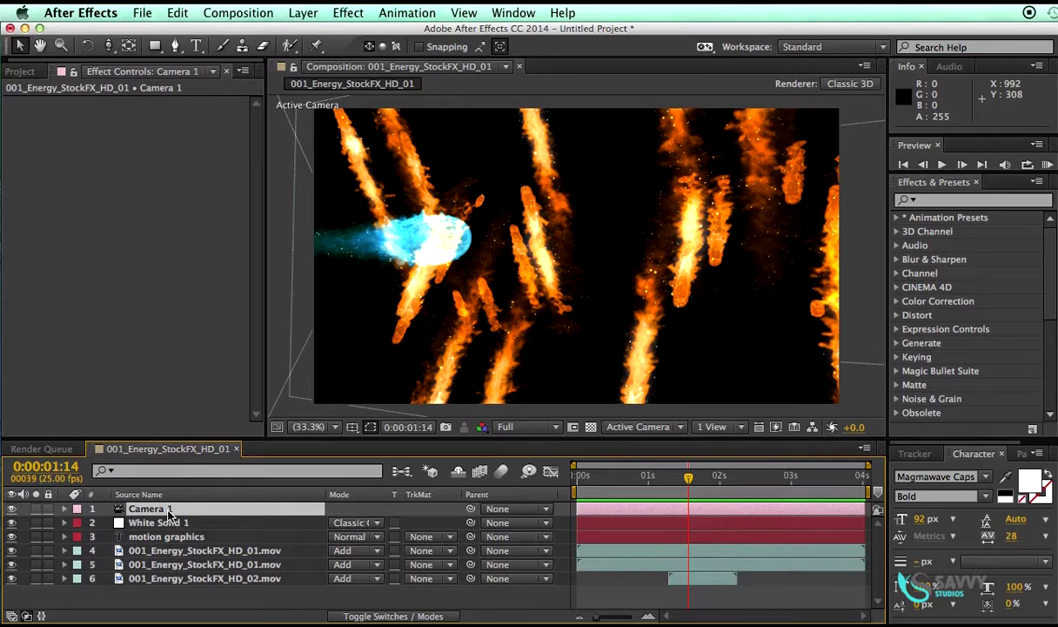
pyautogui.press('p')
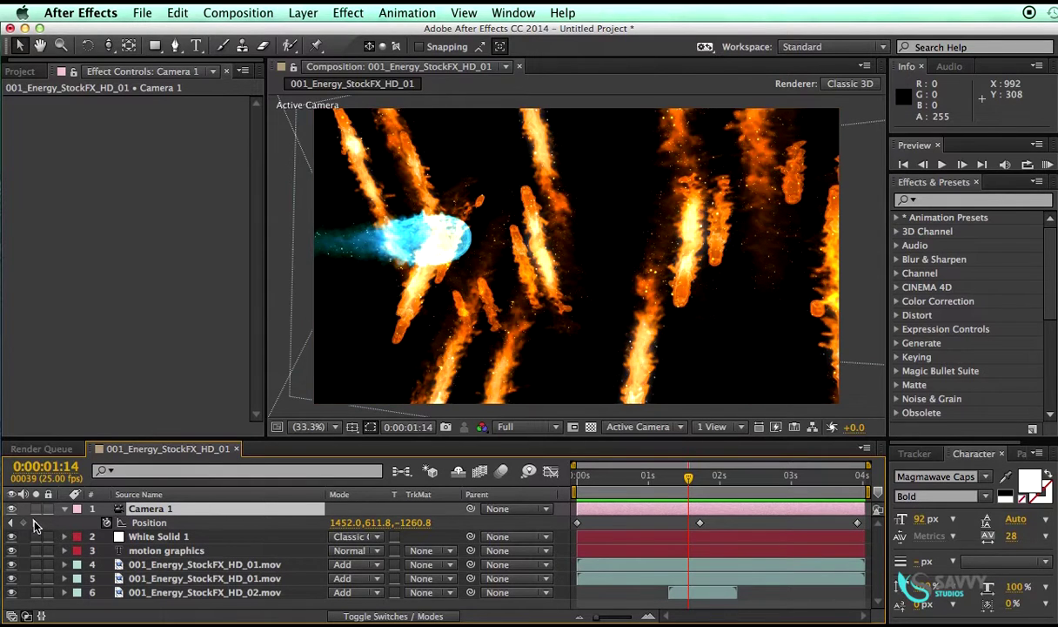
pyautogui.press('space')
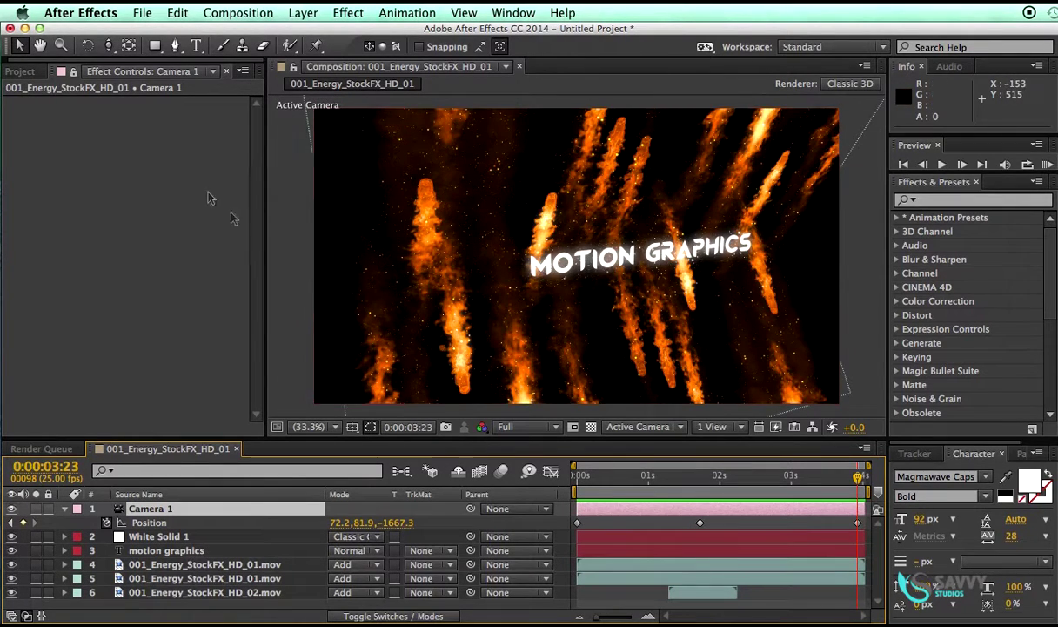
pyautogui.moveTo(106, 47); pyautogui.dragTo(202, 61)
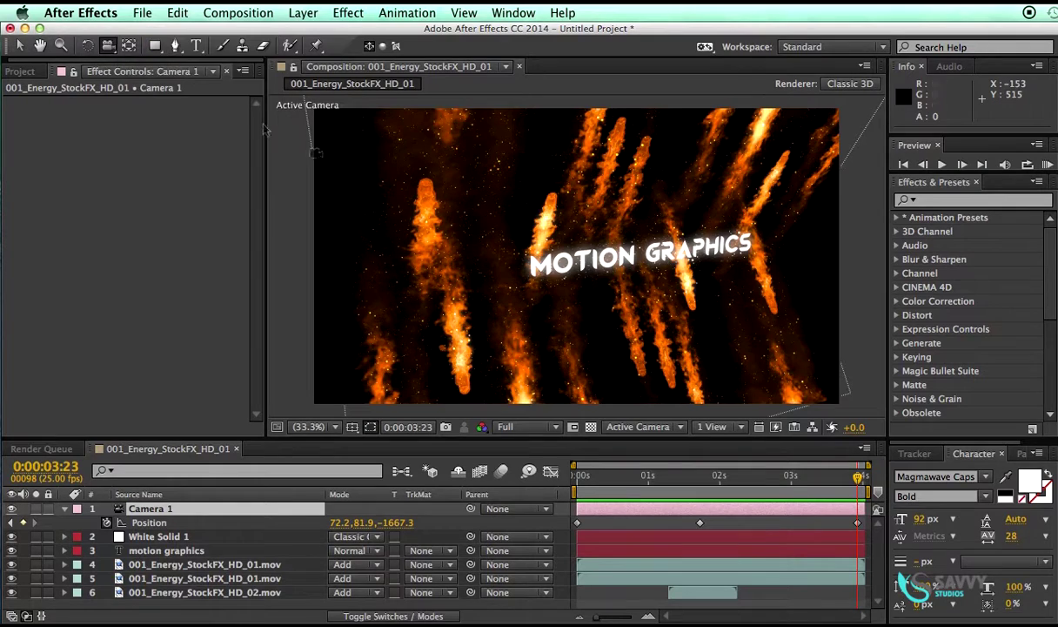
pyautogui.moveTo(629, 301)
pyautogui.mouseDown()
pyautogui.moveTo(616, 293)
pyautogui.moveTo(622, 302)
pyautogui.mouseUp()
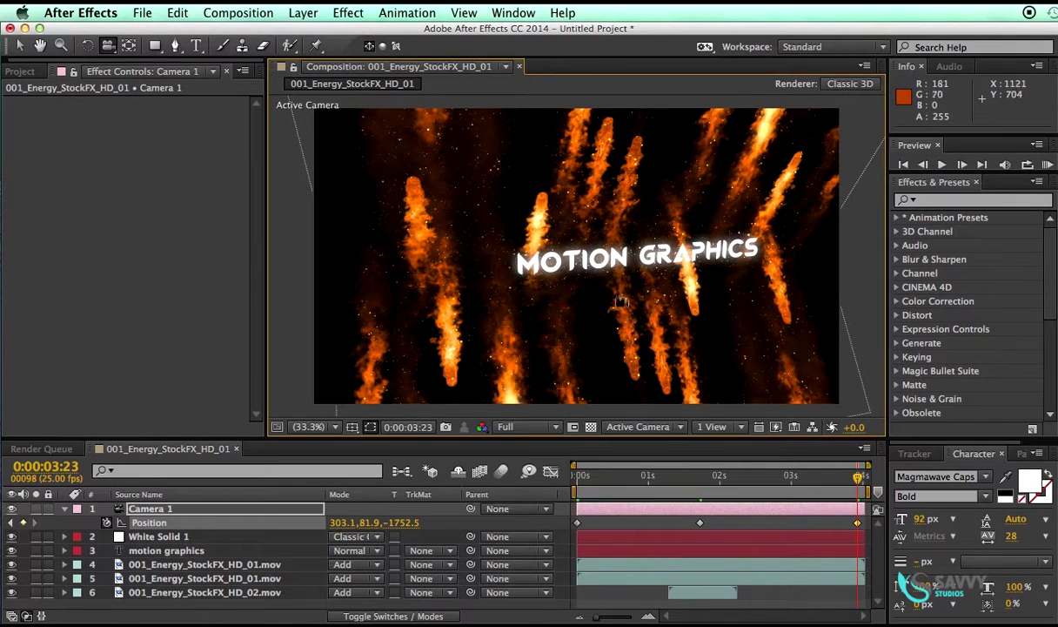
pyautogui.press('space')
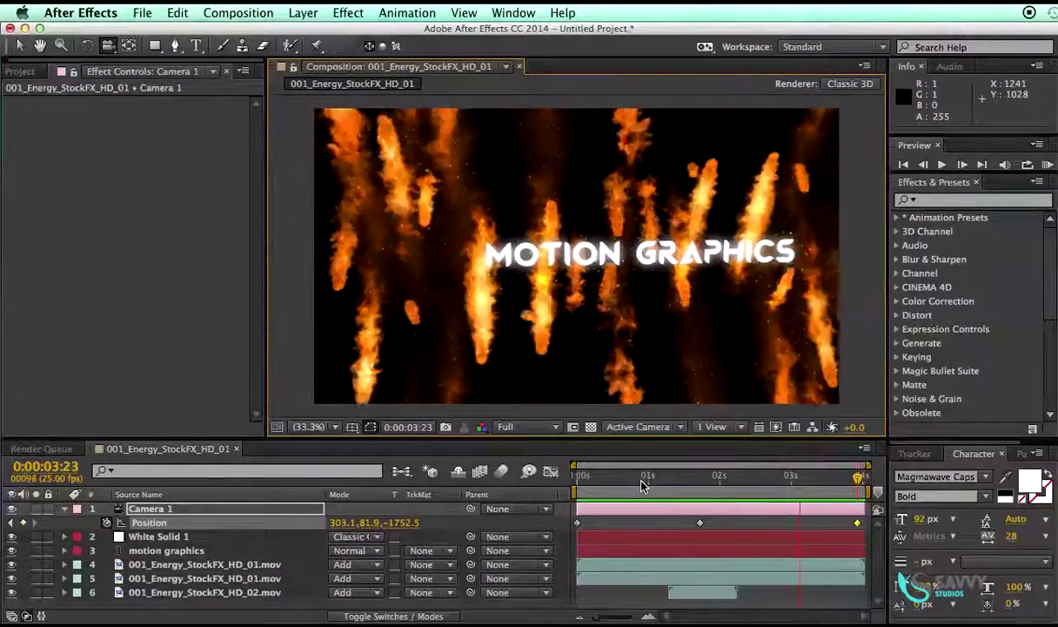
pyautogui.moveTo(642, 484); pyautogui.dragTo(707, 407)
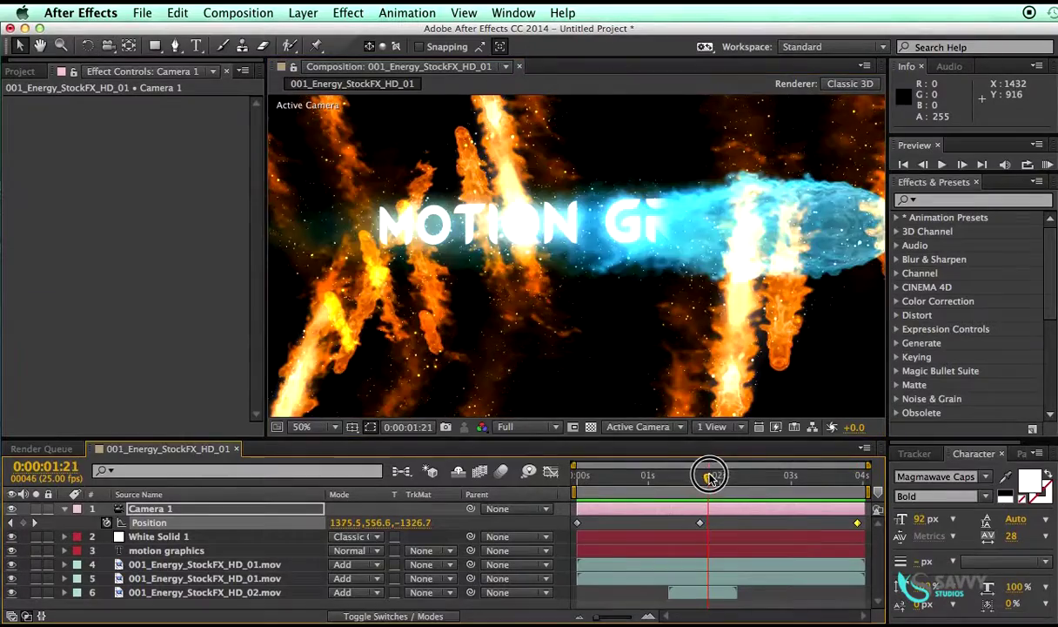
pyautogui.moveTo(742, 482); pyautogui.dragTo(814, 485)
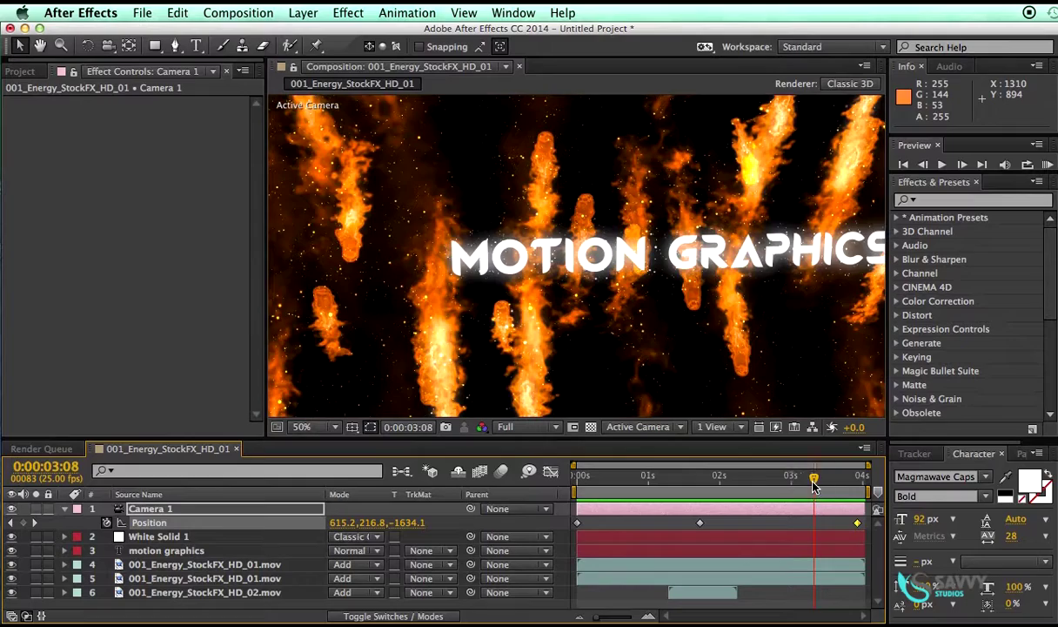
pyautogui.press(',')
pyautogui.click(822, 479)
pyautogui.moveTo(822, 479); pyautogui.dragTo(845, 478)
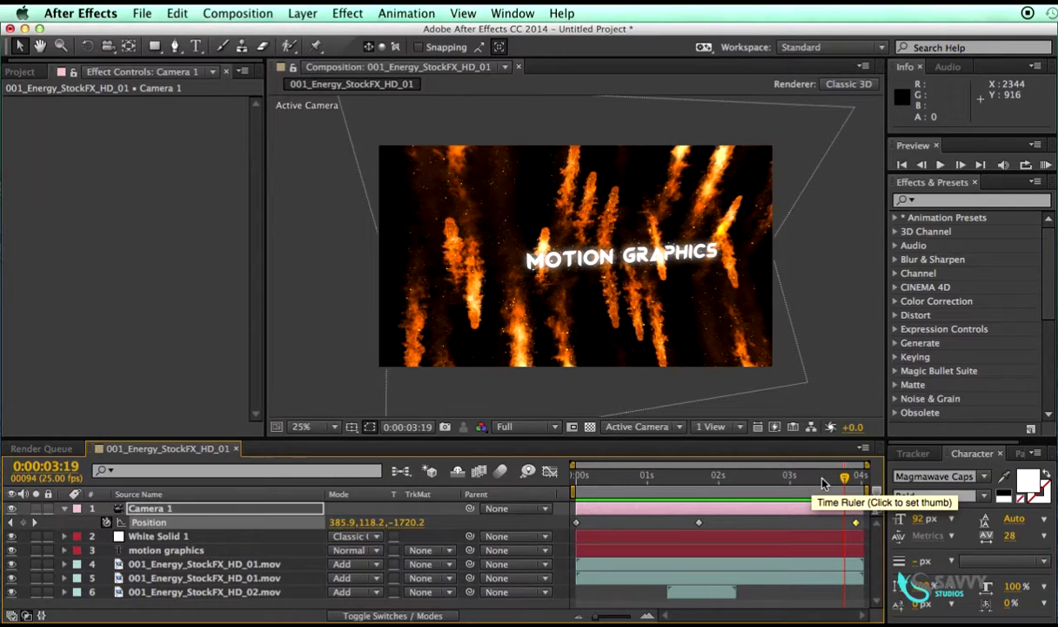
pyautogui.moveTo(844, 478)
pyautogui.mouseDown()
pyautogui.moveTo(808, 478)
pyautogui.moveTo(855, 476)
pyautogui.moveTo(815, 486)
pyautogui.moveTo(850, 492)
pyautogui.mouseUp()
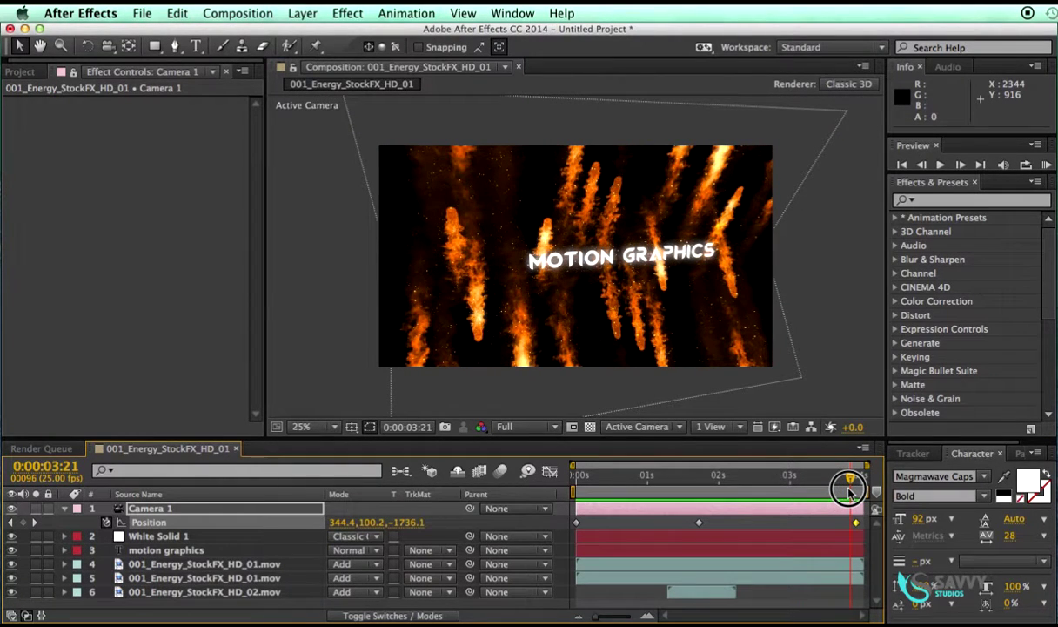